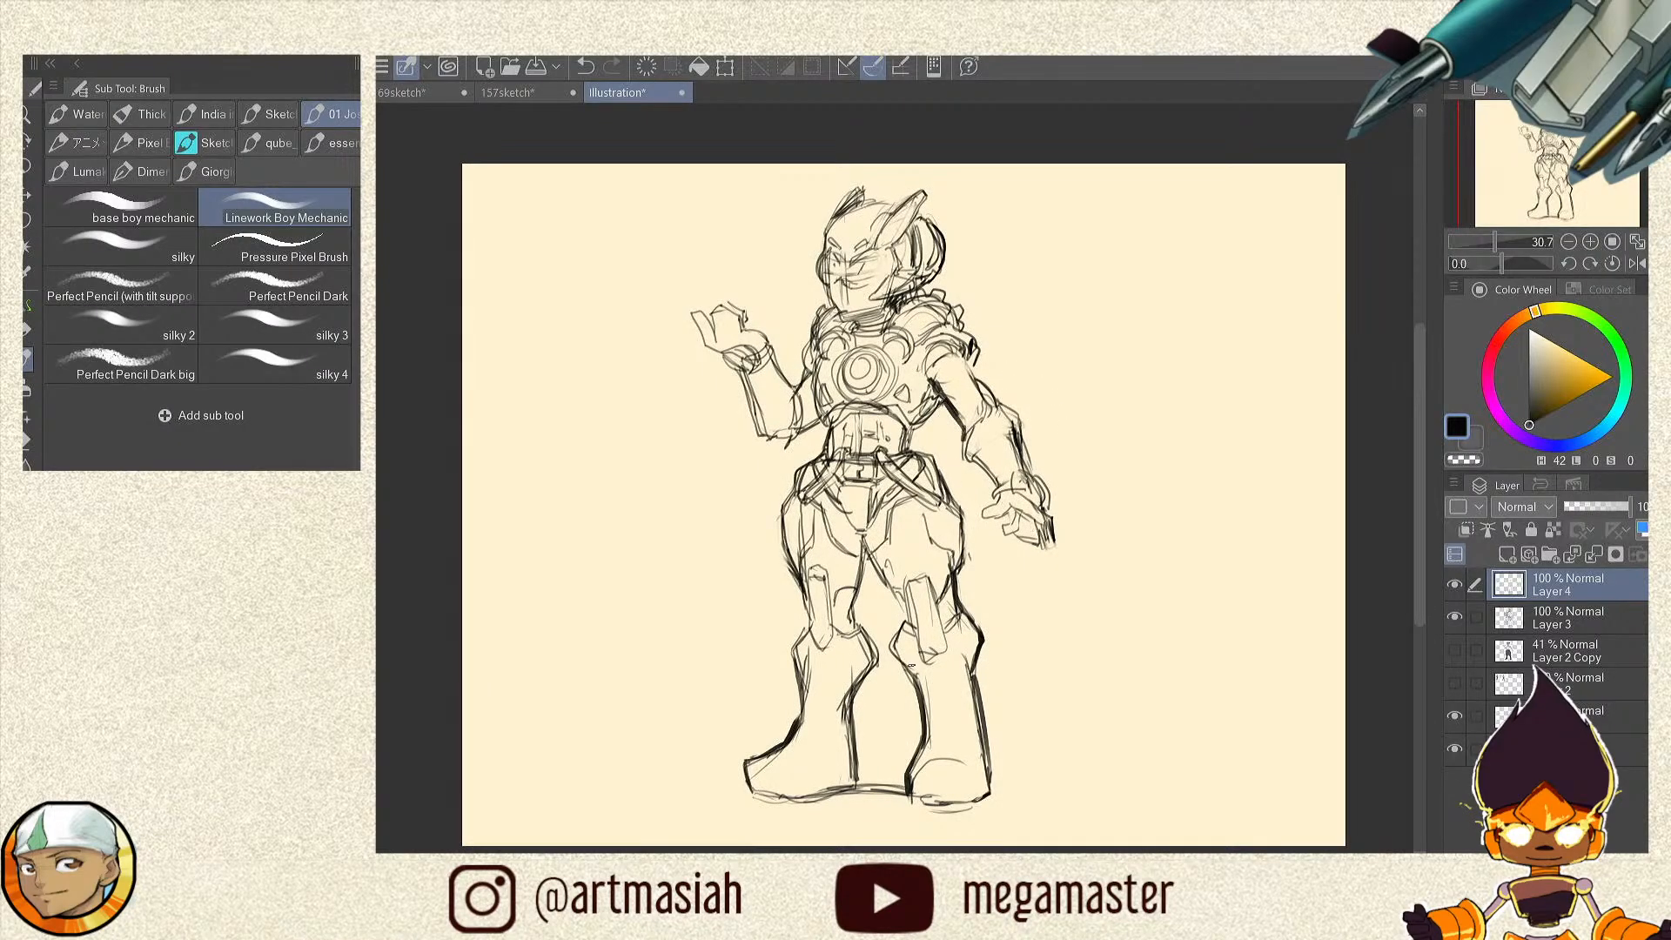
Step: Add small detail strokes to the shoulder armour and the neck collar, replacing the first attempts
drag(955, 356, 957, 349)
drag(863, 328, 890, 323)
key(ctrl+z)
key(ctrl+z)
drag(934, 352, 951, 340)
drag(850, 326, 878, 315)
Step: Sketch vertical stripe lines down the front of the right-hand boot on a new layer, and hide that layer
click(1506, 554)
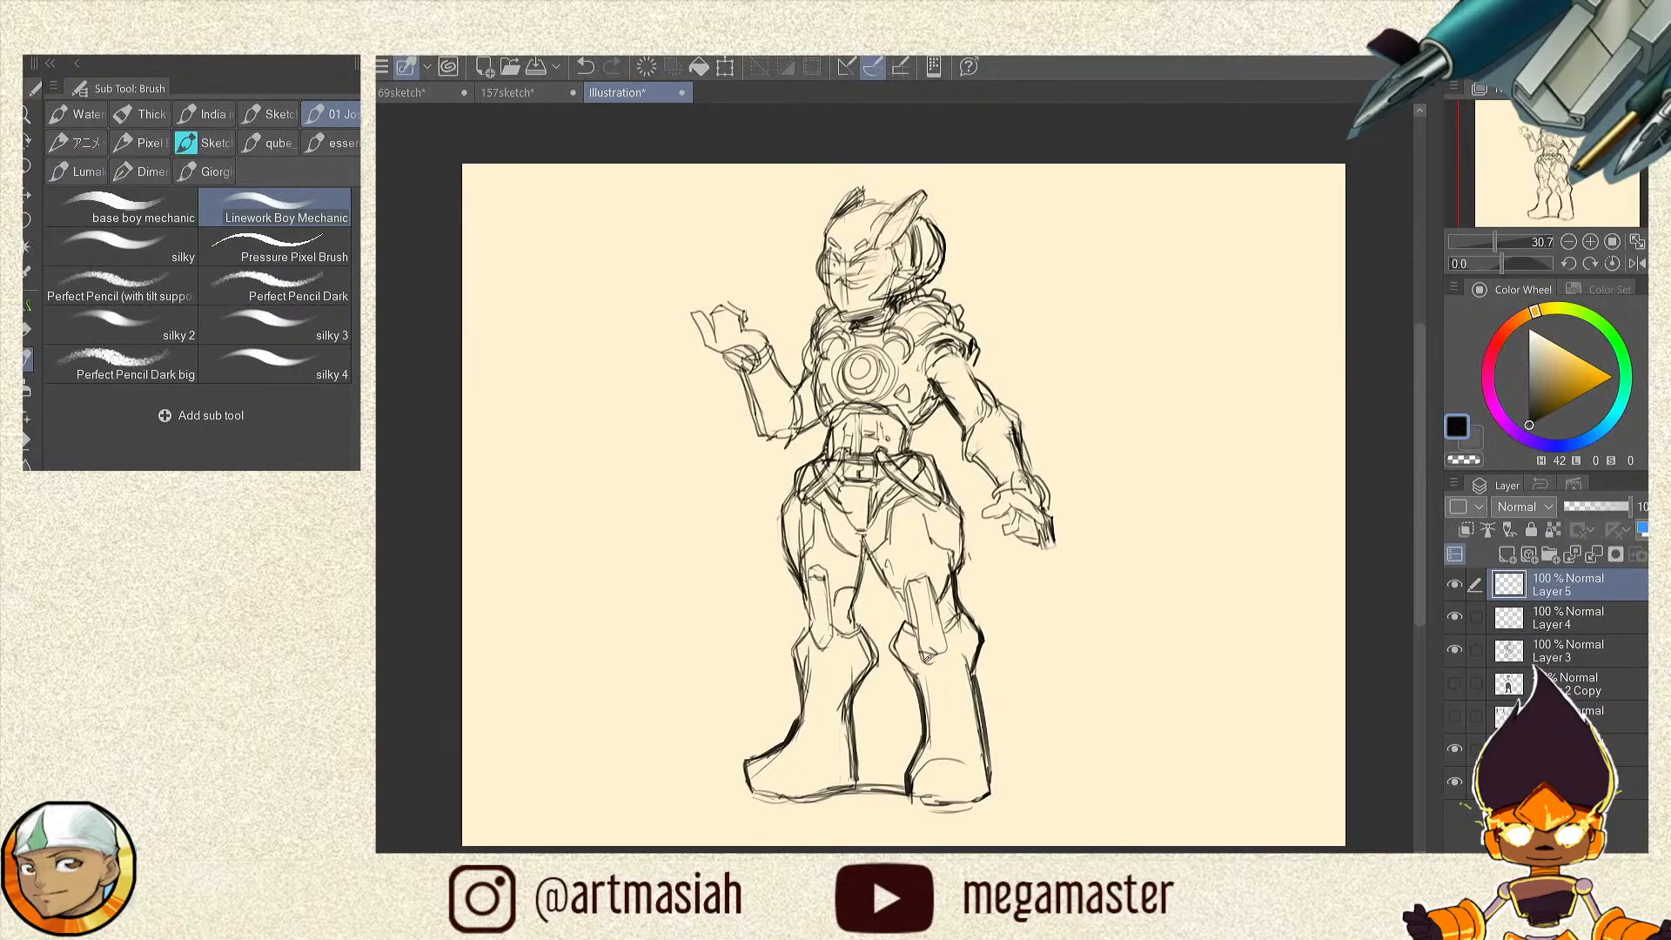
mouse_move(926, 657)
mouse_down()
mouse_move(941, 738)
mouse_move(927, 801)
mouse_up()
drag(935, 667, 944, 730)
drag(931, 663, 936, 794)
drag(940, 653, 959, 742)
mouse_move(949, 683)
mouse_down()
mouse_move(956, 753)
mouse_move(953, 739)
mouse_up()
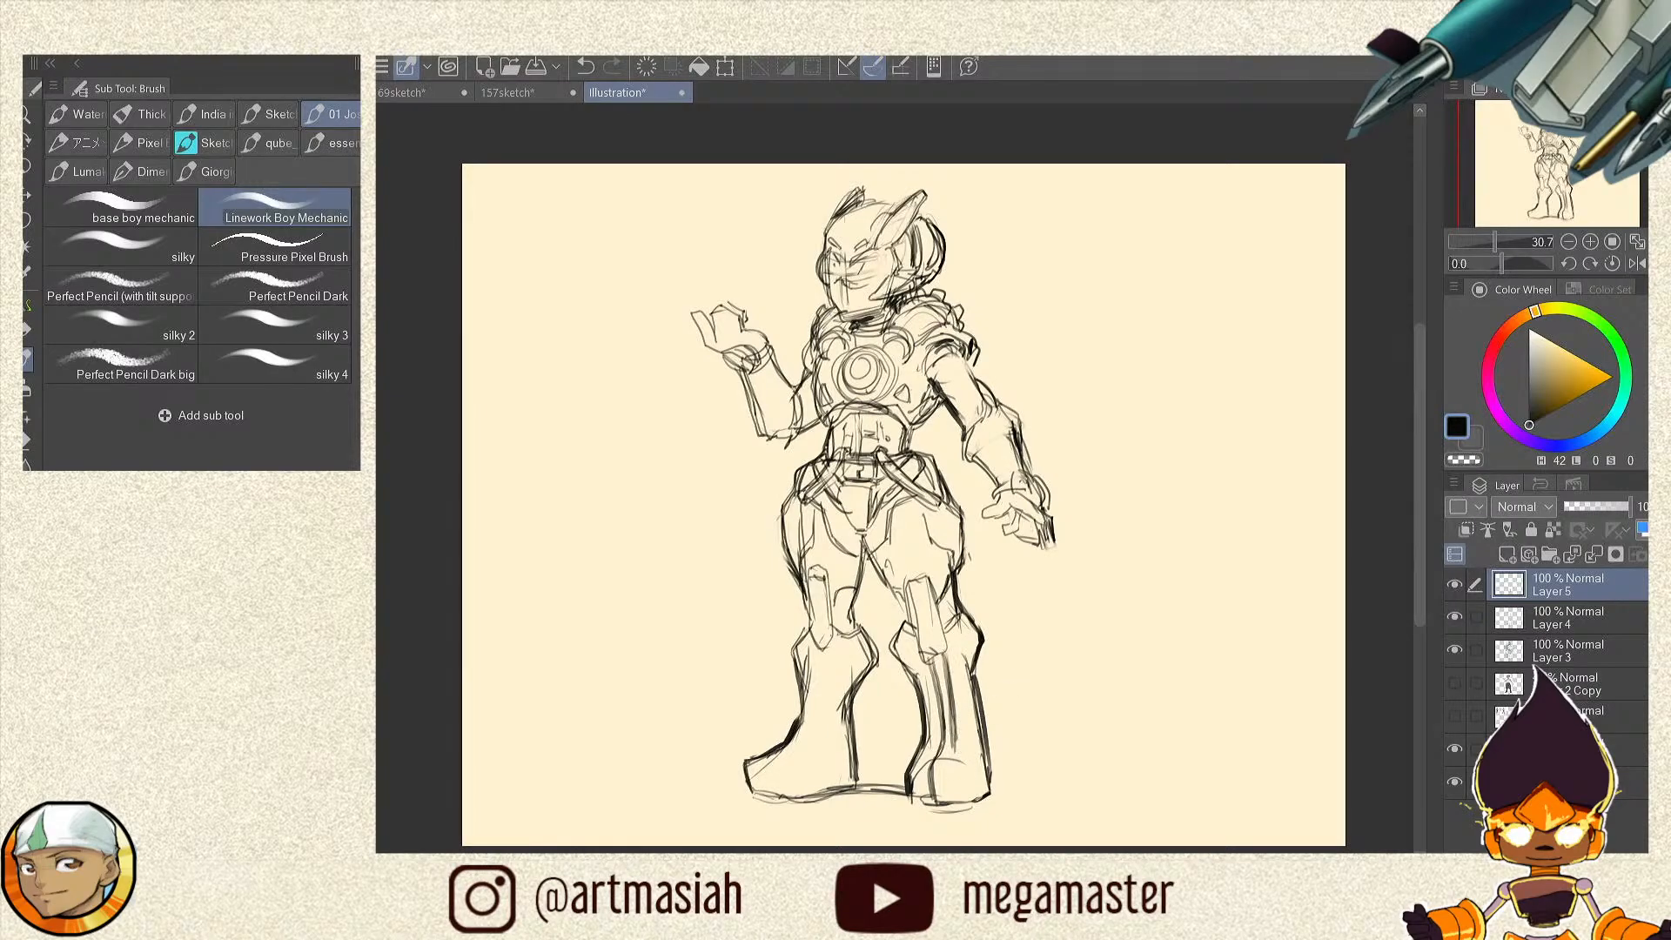
click(1454, 585)
click(1454, 585)
click(1454, 585)
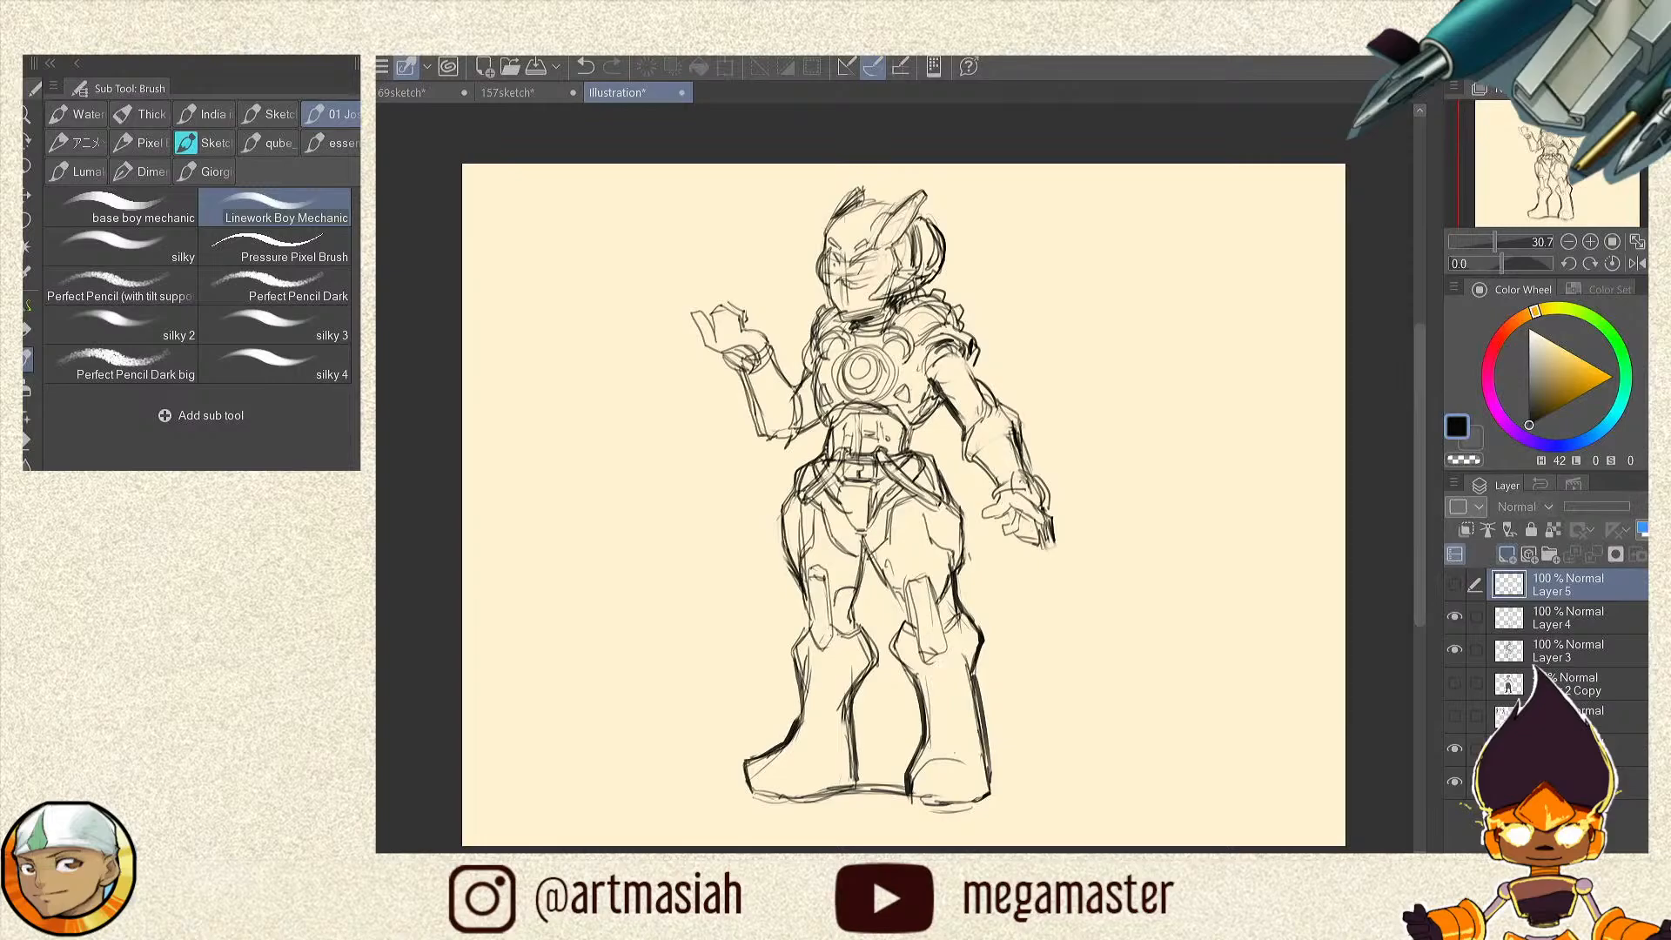
Step: On a new layer, paint a pair of stripes down each boot with the Pointy-Tip brush
click(1507, 555)
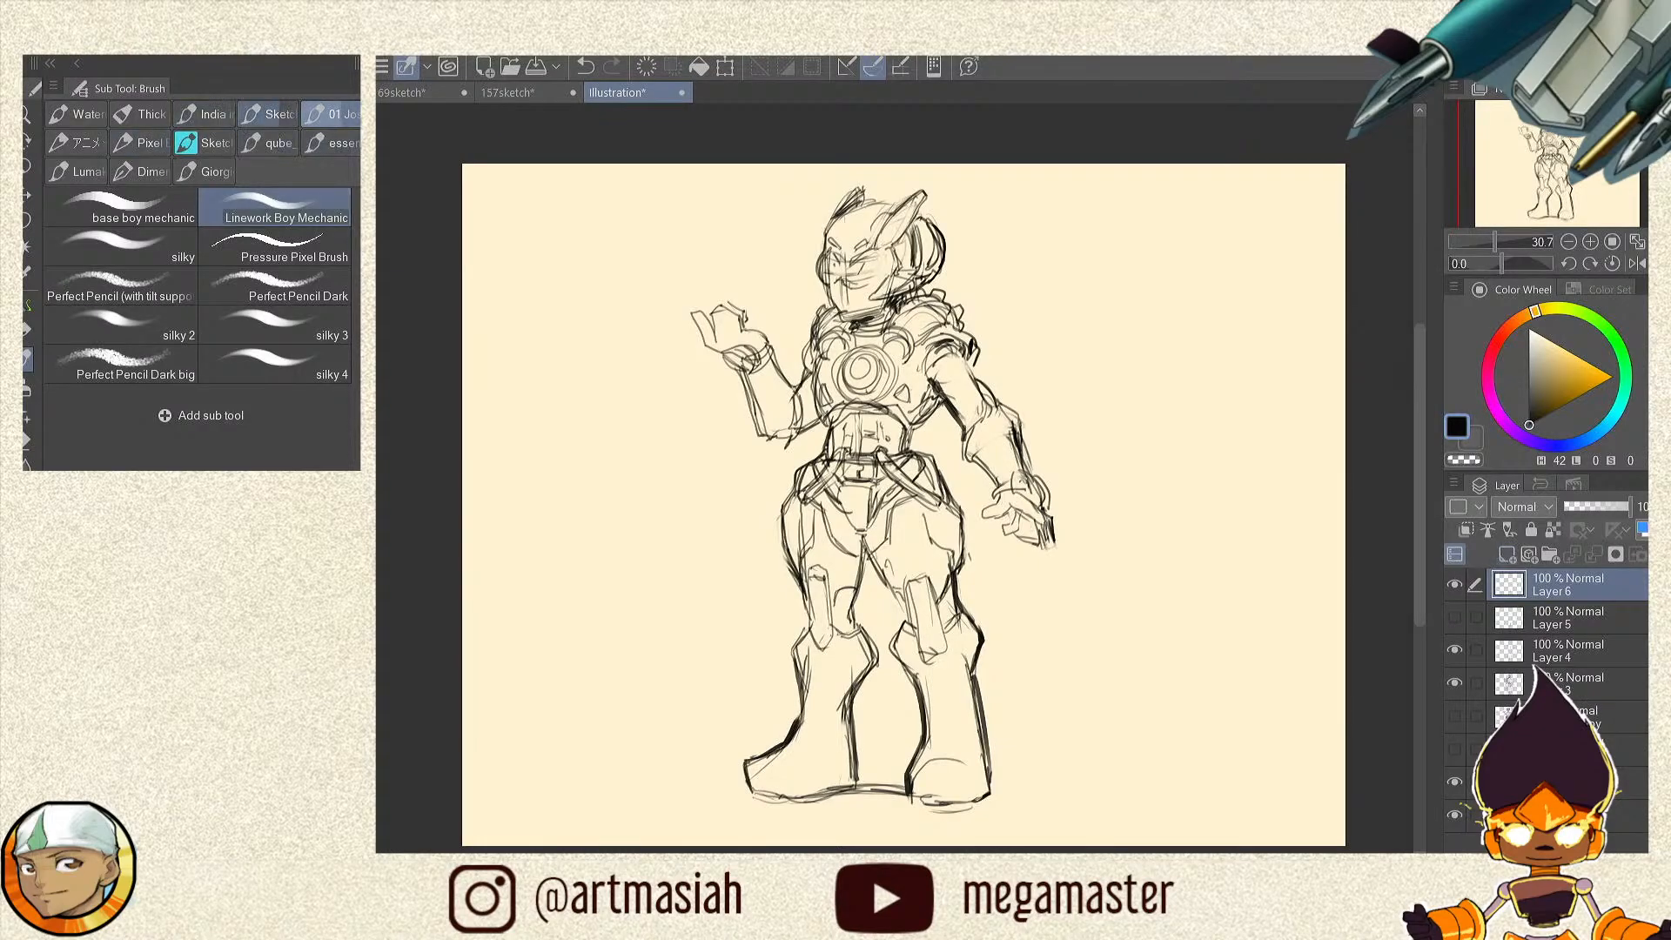
click(270, 142)
click(274, 209)
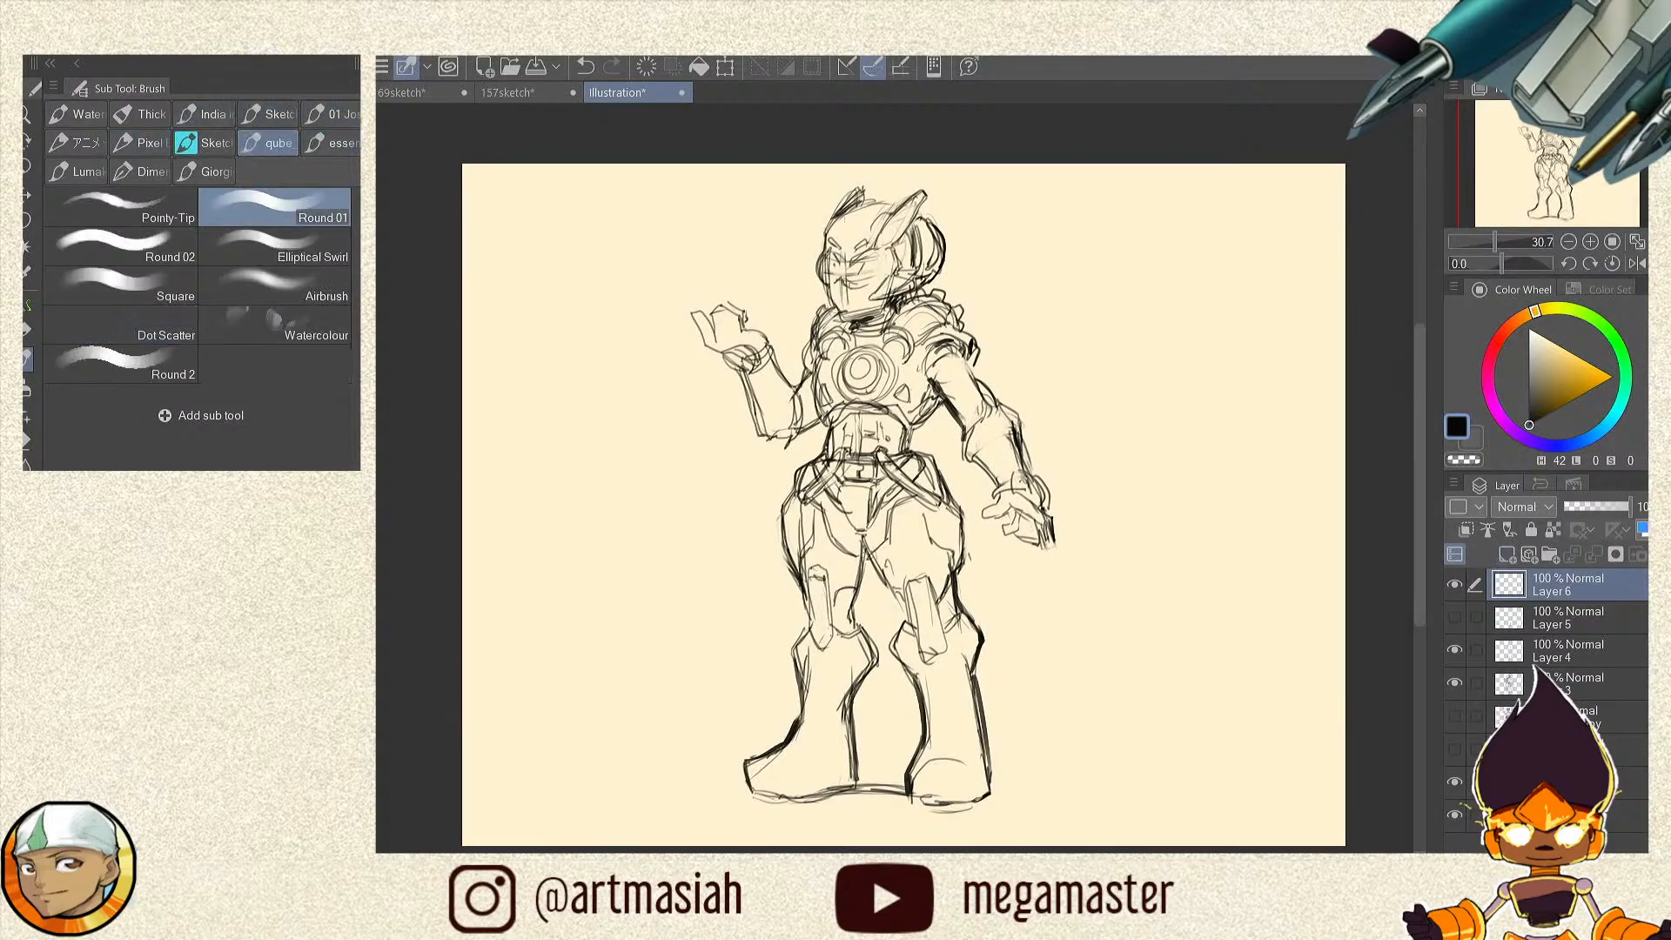
click(121, 207)
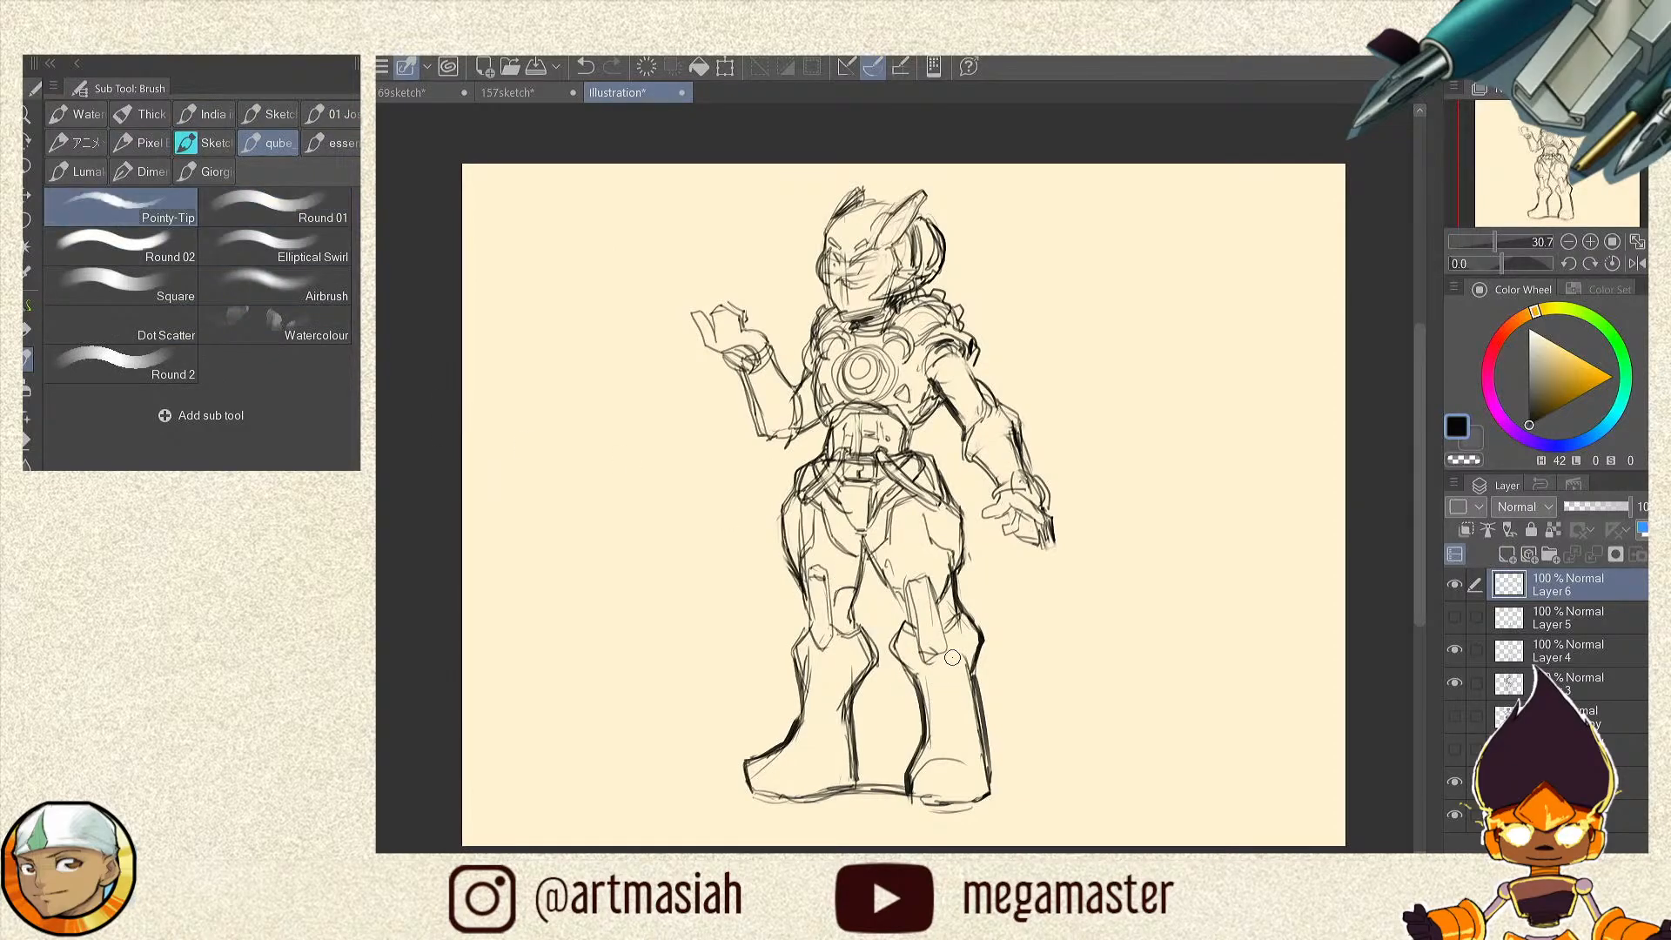
drag(929, 659, 934, 798)
drag(944, 656, 956, 787)
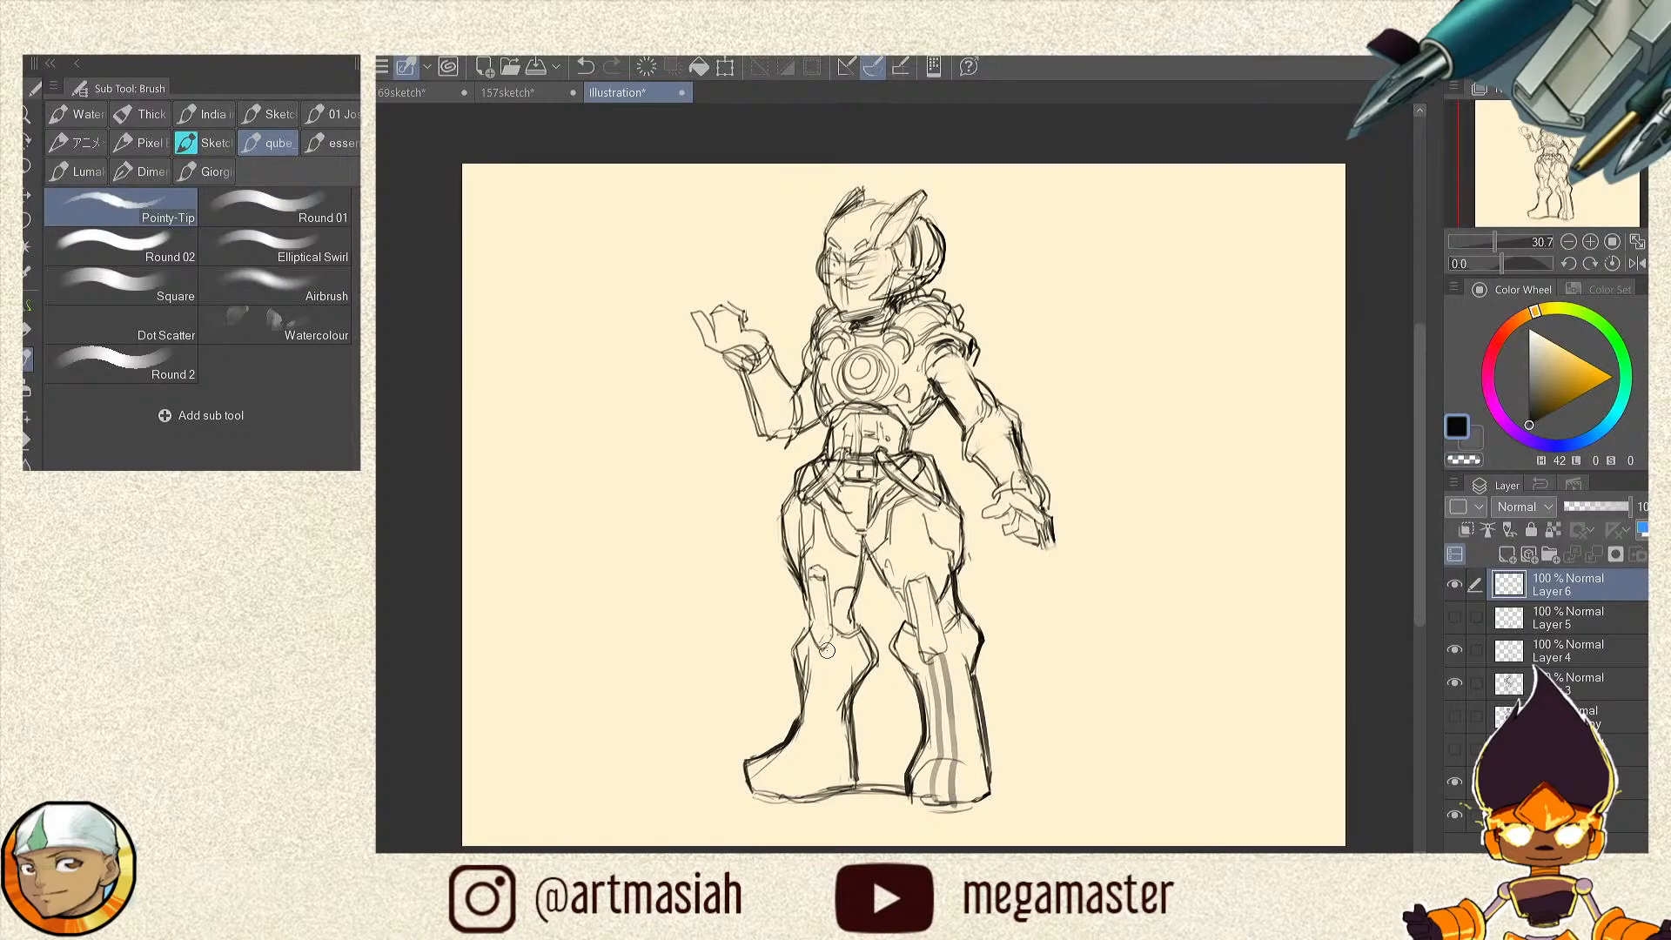
mouse_move(823, 648)
mouse_down()
mouse_move(818, 739)
mouse_move(769, 790)
mouse_up()
mouse_move(816, 652)
mouse_down()
mouse_move(804, 734)
mouse_move(751, 766)
mouse_move(772, 805)
mouse_up()
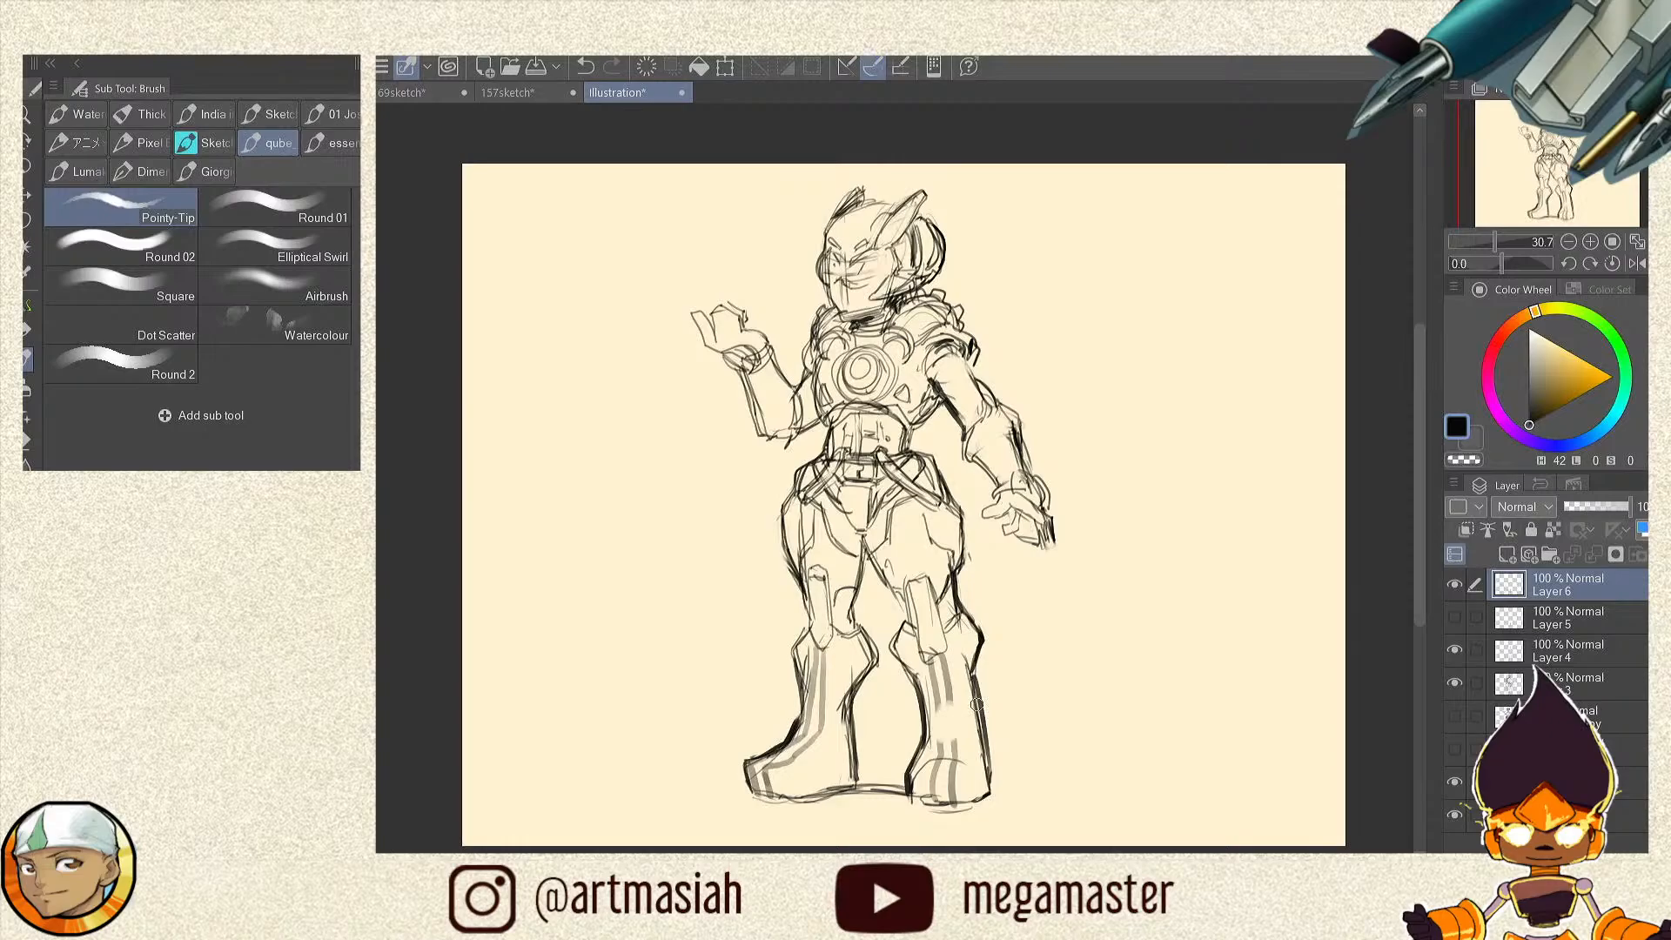
Step: Undo the last stroke and erase the upper ends of the stripes on both boots
key(ctrl+z)
mouse_move(945, 676)
mouse_down()
mouse_move(950, 696)
mouse_move(949, 668)
mouse_up()
mouse_move(822, 687)
mouse_down()
mouse_move(821, 663)
mouse_move(820, 691)
mouse_up()
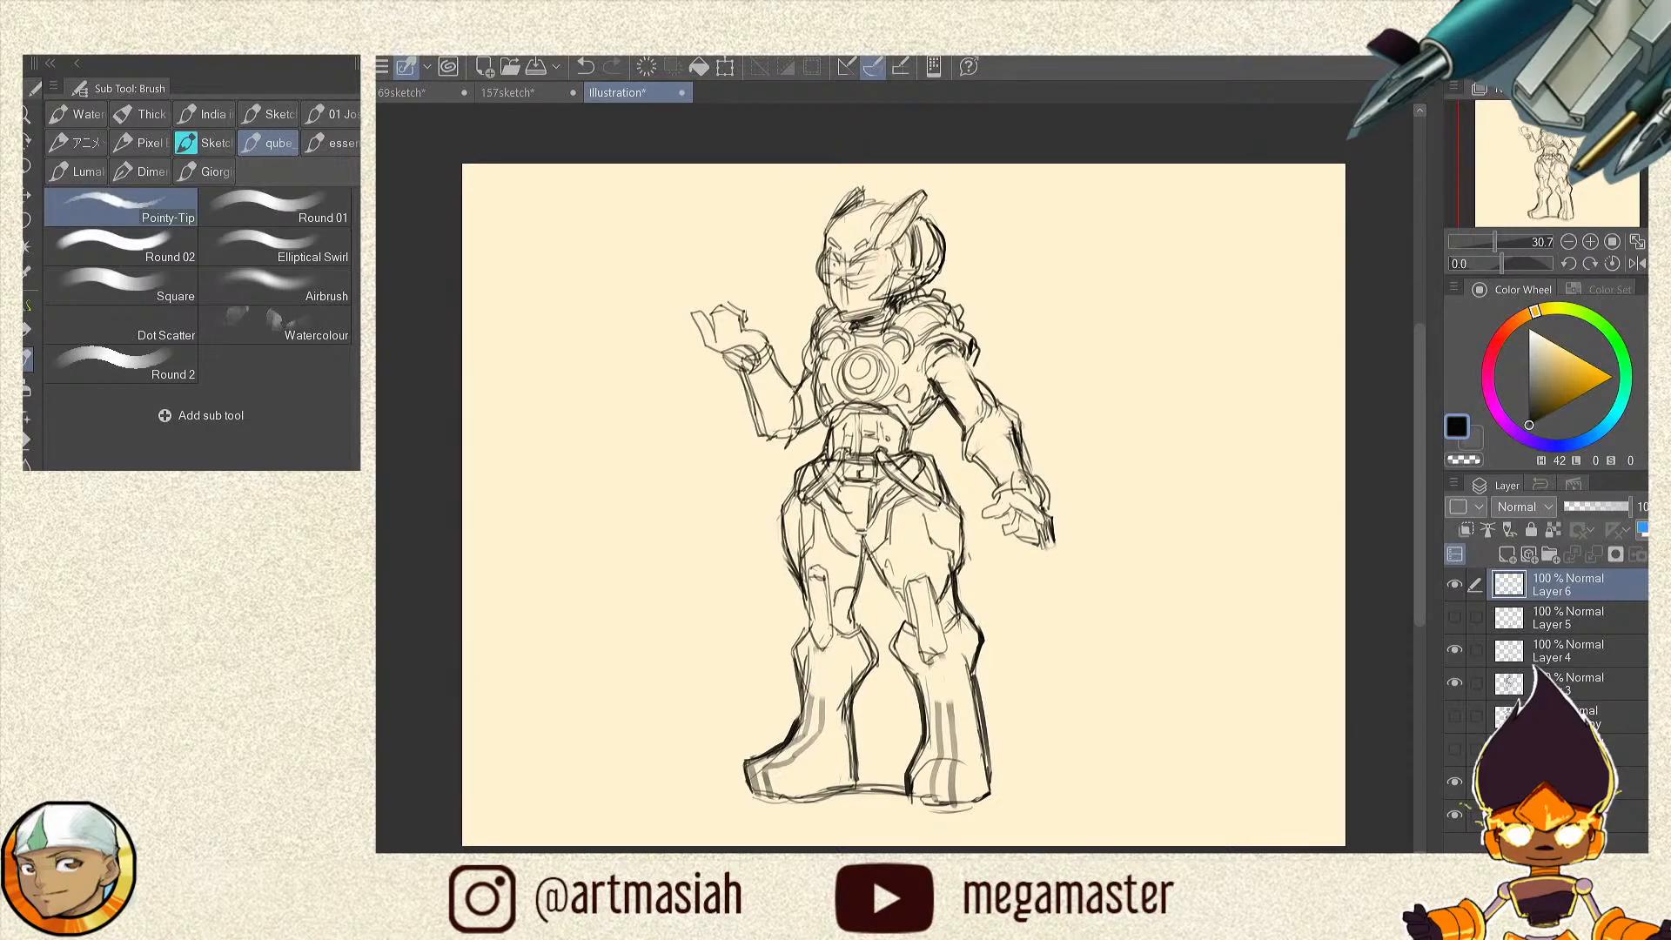
Step: On a new layer, draw an oval above the stripes on each boot and write 55 inside the right-hand one
click(268, 114)
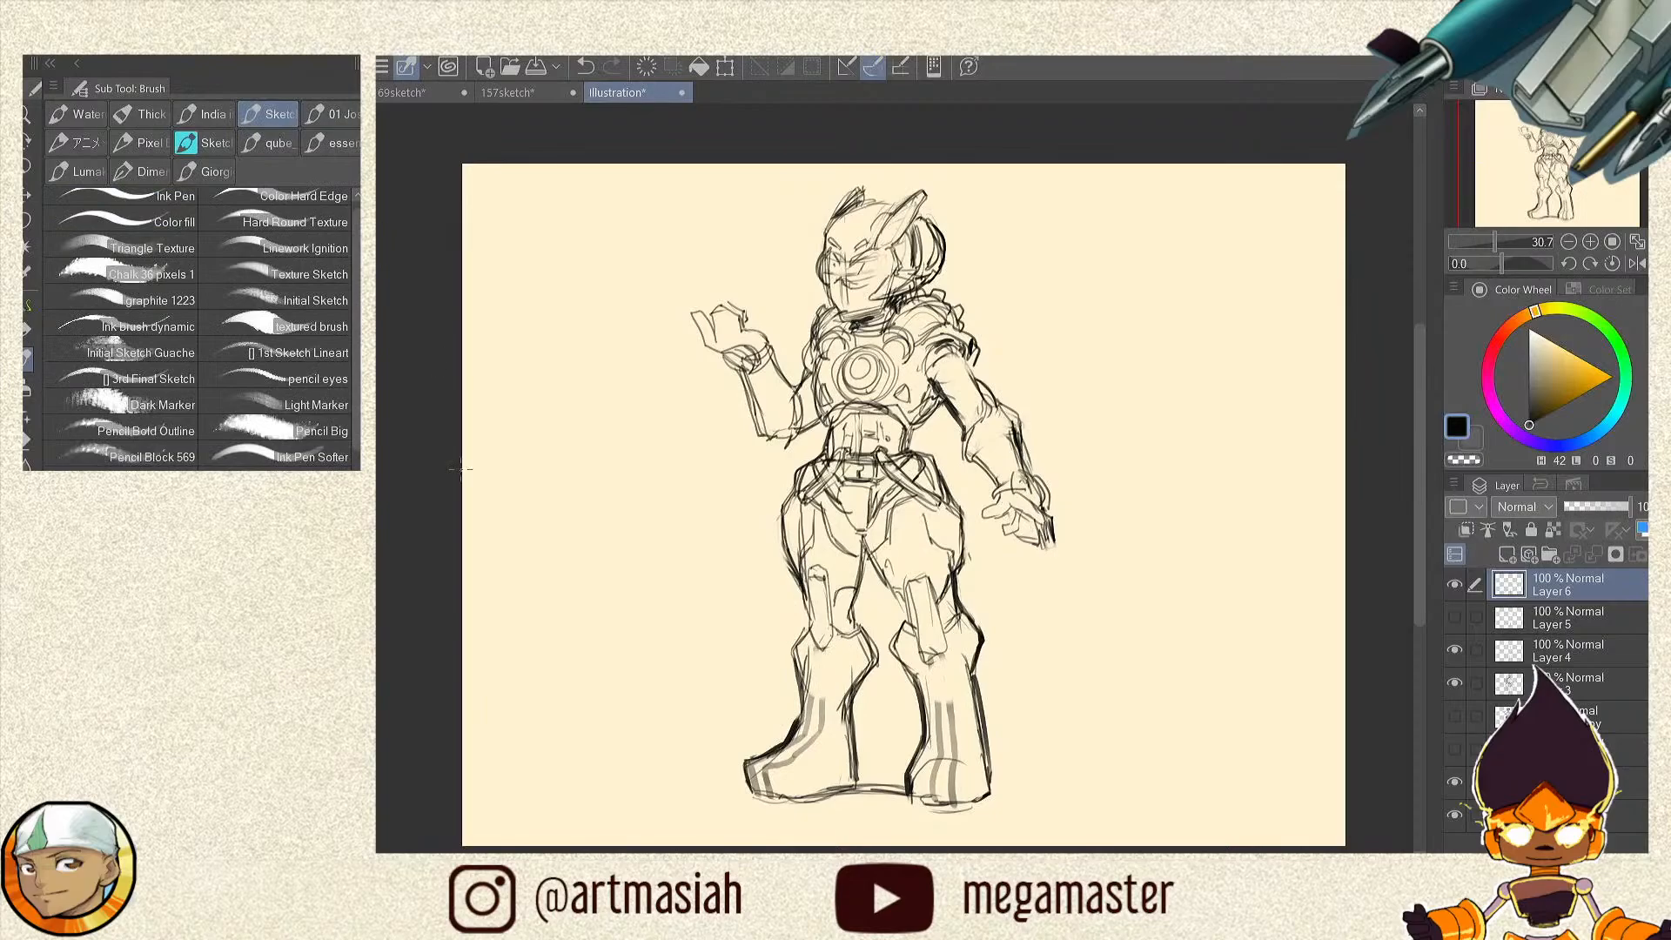
click(1507, 555)
mouse_move(955, 661)
mouse_down()
mouse_move(927, 685)
mouse_move(957, 670)
mouse_move(955, 686)
mouse_up()
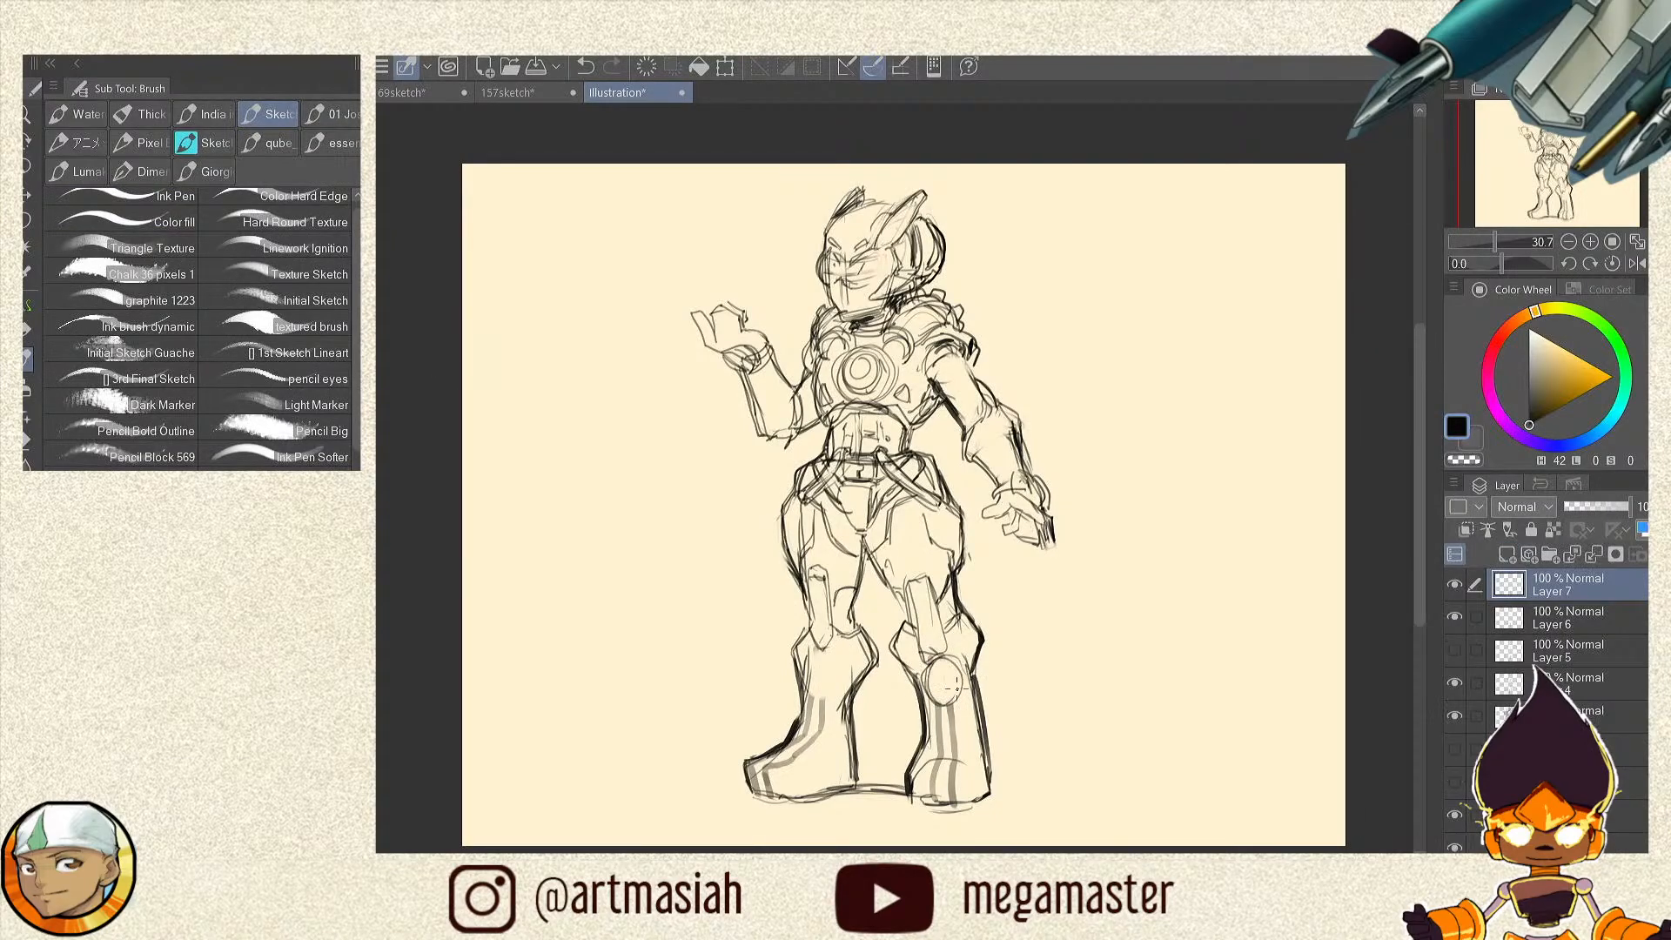
mouse_move(818, 696)
mouse_down()
mouse_move(835, 668)
mouse_move(814, 650)
mouse_move(811, 687)
mouse_move(840, 666)
mouse_move(816, 647)
mouse_move(829, 692)
mouse_move(831, 648)
mouse_move(819, 696)
mouse_up()
mouse_move(940, 658)
mouse_down()
mouse_move(993, 672)
mouse_move(977, 645)
mouse_move(947, 677)
mouse_up()
Step: Write 55 inside the left-hand boot's oval on a new layer
click(1507, 555)
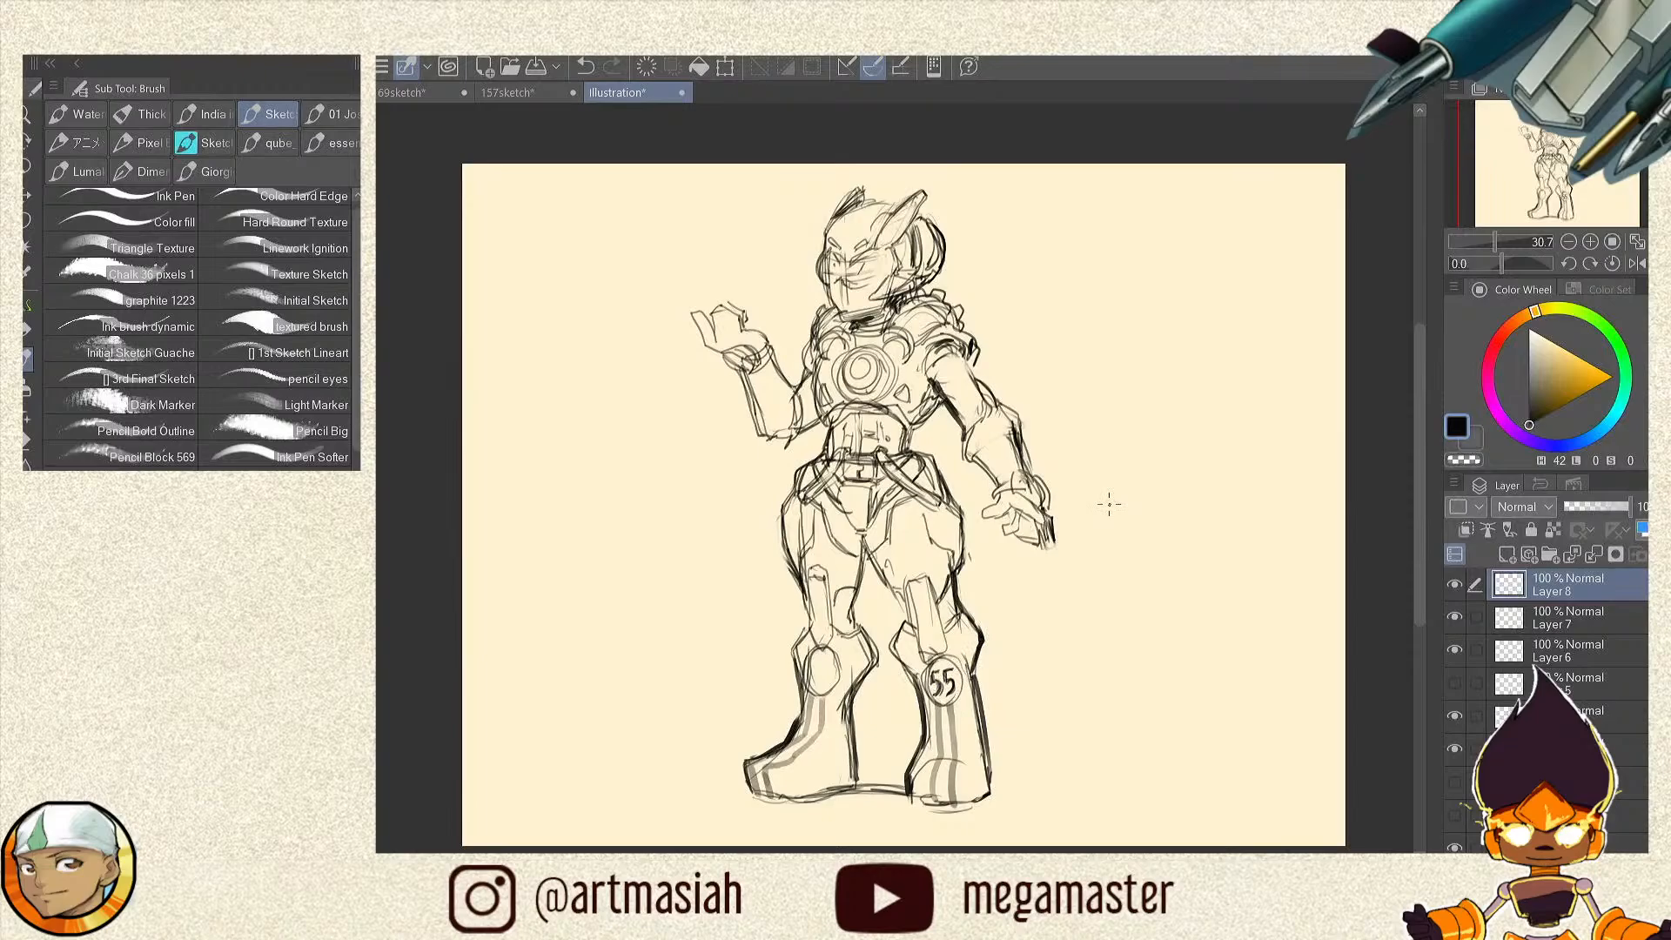
scroll(841, 678, right, 10)
scroll(921, 552, left, 10)
scroll(921, 552, up, 3)
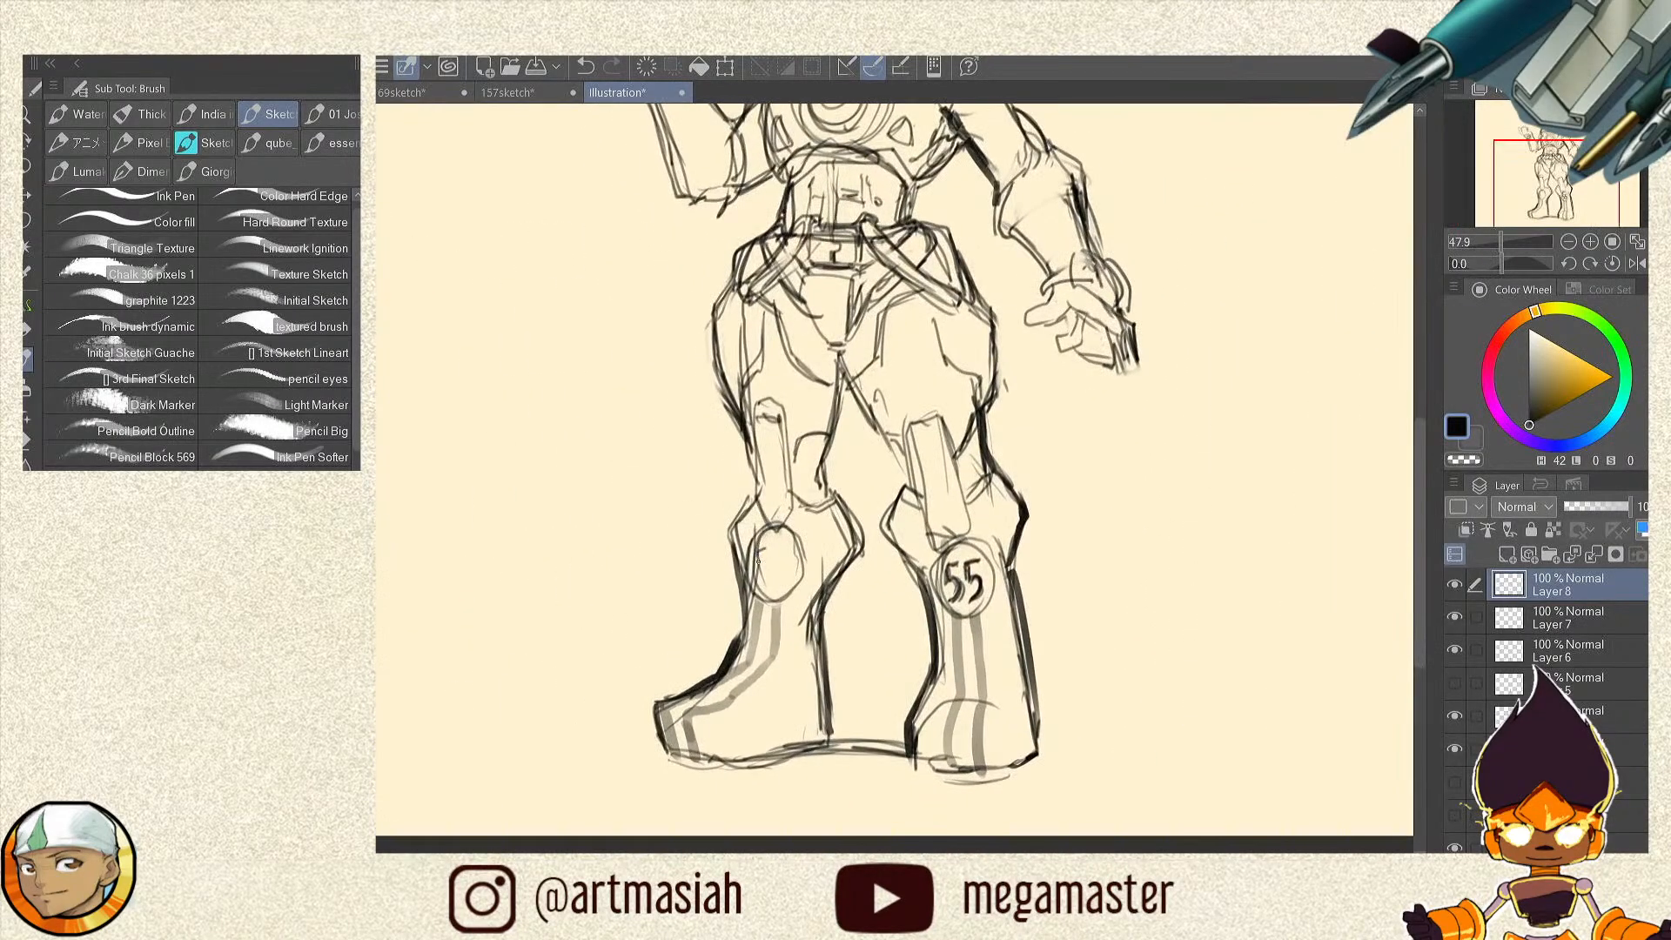
mouse_move(757, 561)
mouse_down()
mouse_move(761, 582)
mouse_move(774, 547)
mouse_move(762, 582)
mouse_move(762, 554)
mouse_move(797, 545)
mouse_move(783, 583)
mouse_move(777, 545)
mouse_move(793, 543)
mouse_up()
scroll(965, 763, down, 4)
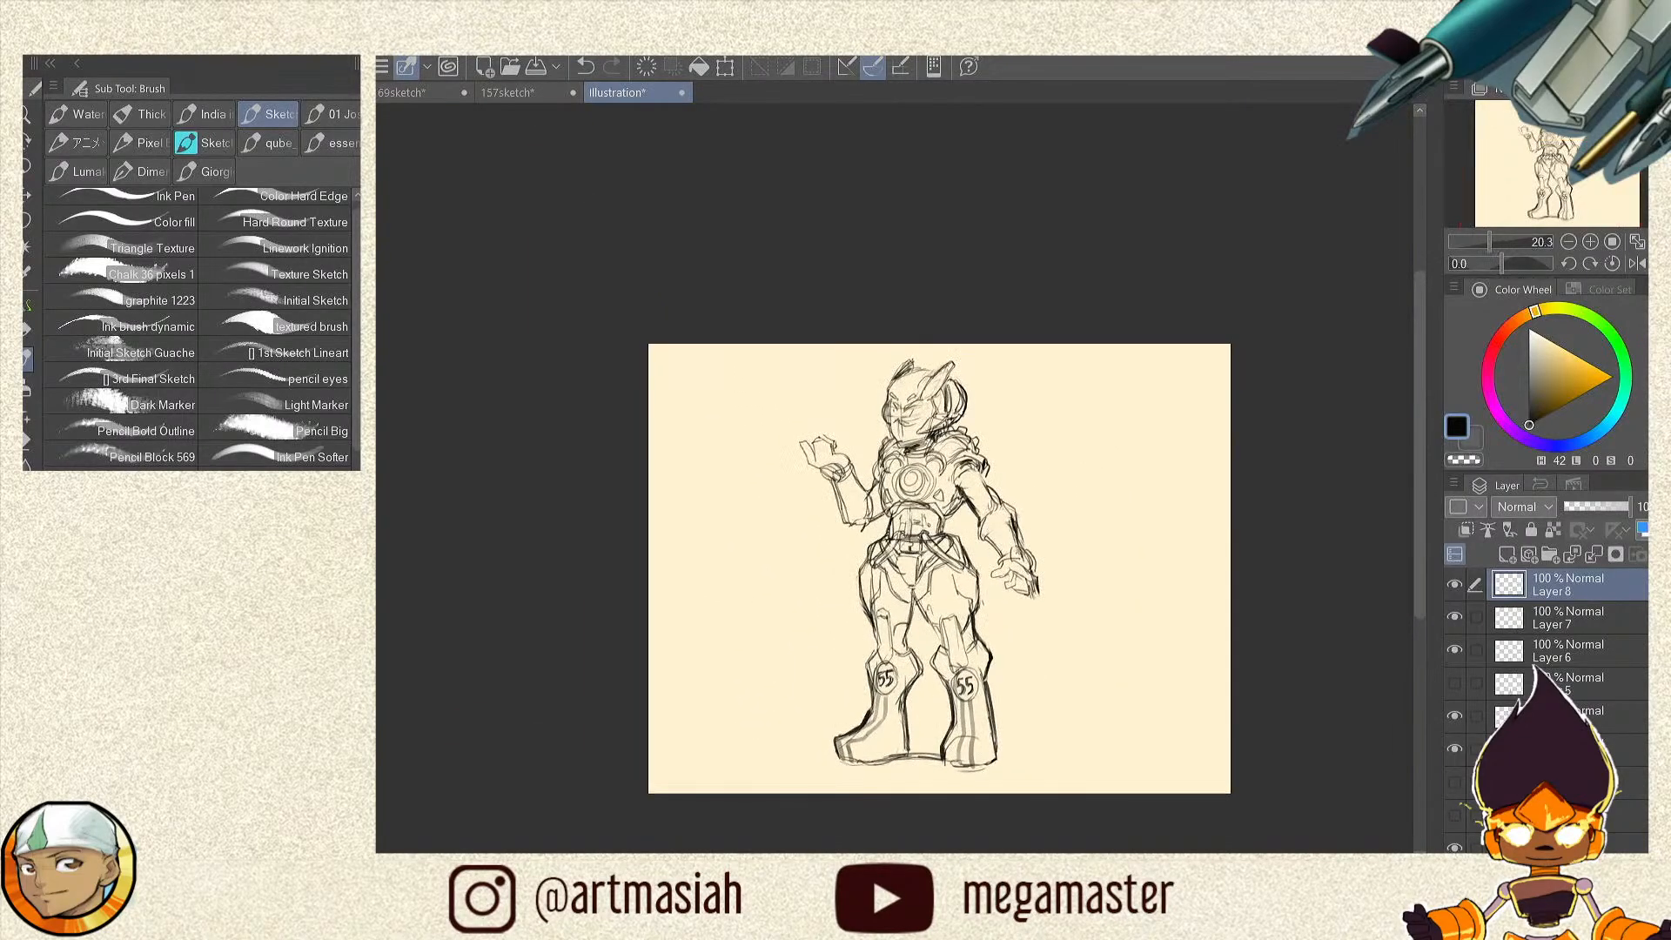
Step: Identify the main figure's layer by toggling its visibility, and refine the raised hand's fingertip on that layer
scroll(930, 510, up, 1)
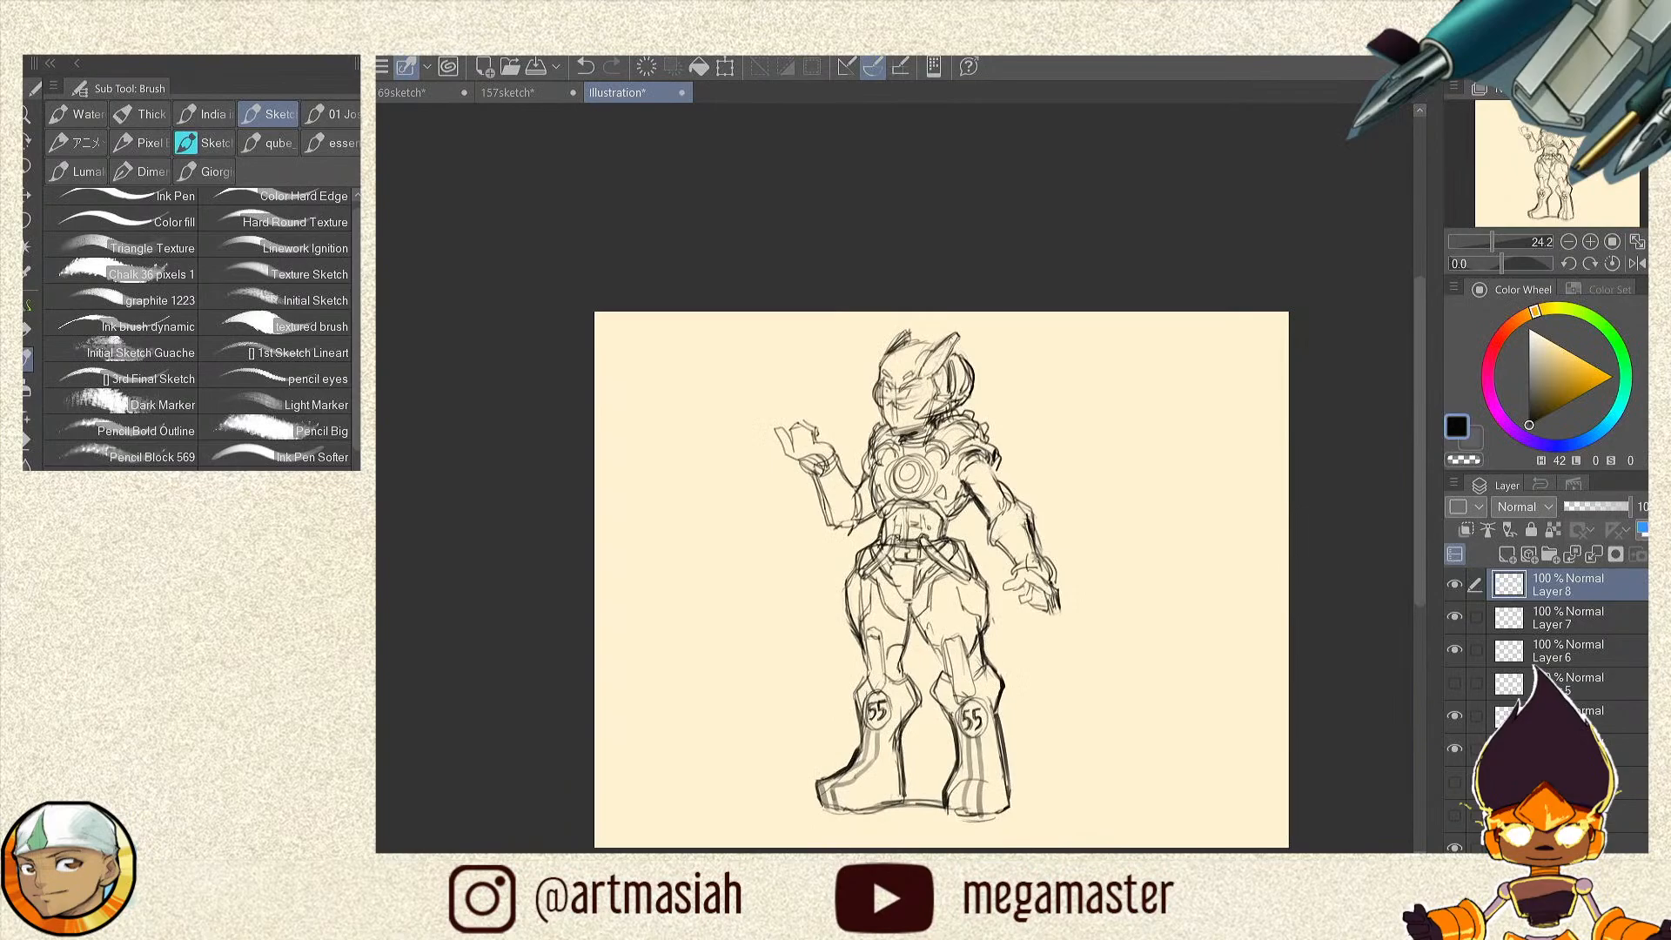
scroll(1088, 607, up, 1)
click(1454, 749)
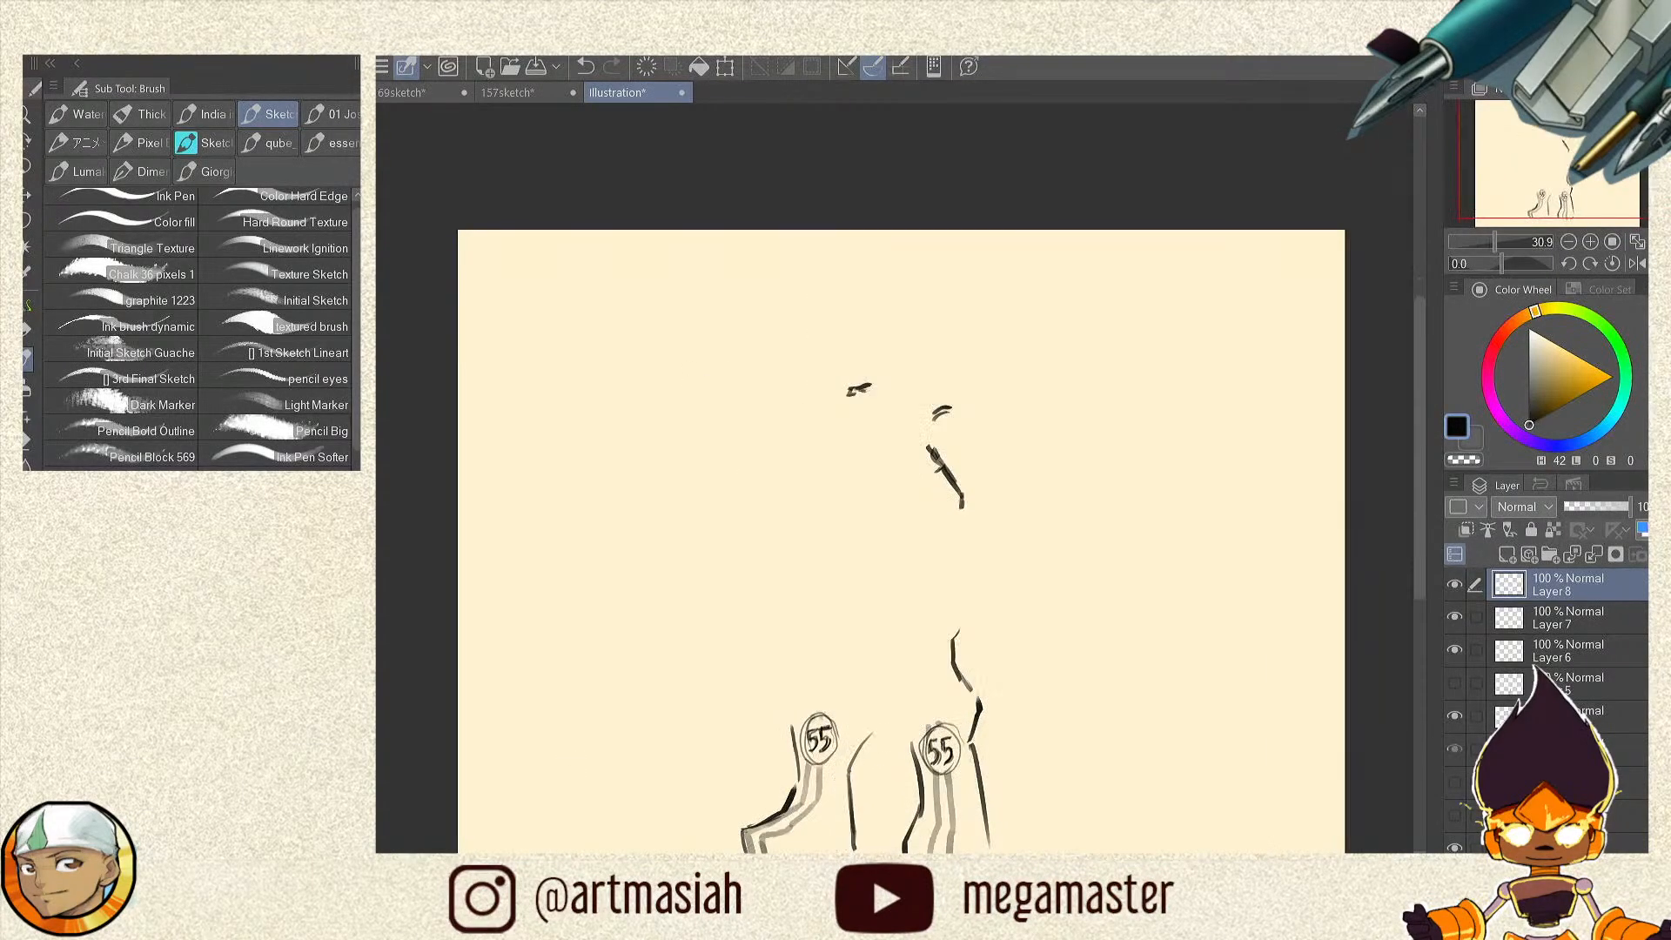
click(1454, 749)
click(1566, 749)
mouse_move(688, 385)
mouse_down()
mouse_move(699, 408)
mouse_move(700, 381)
mouse_up()
drag(915, 676, 919, 616)
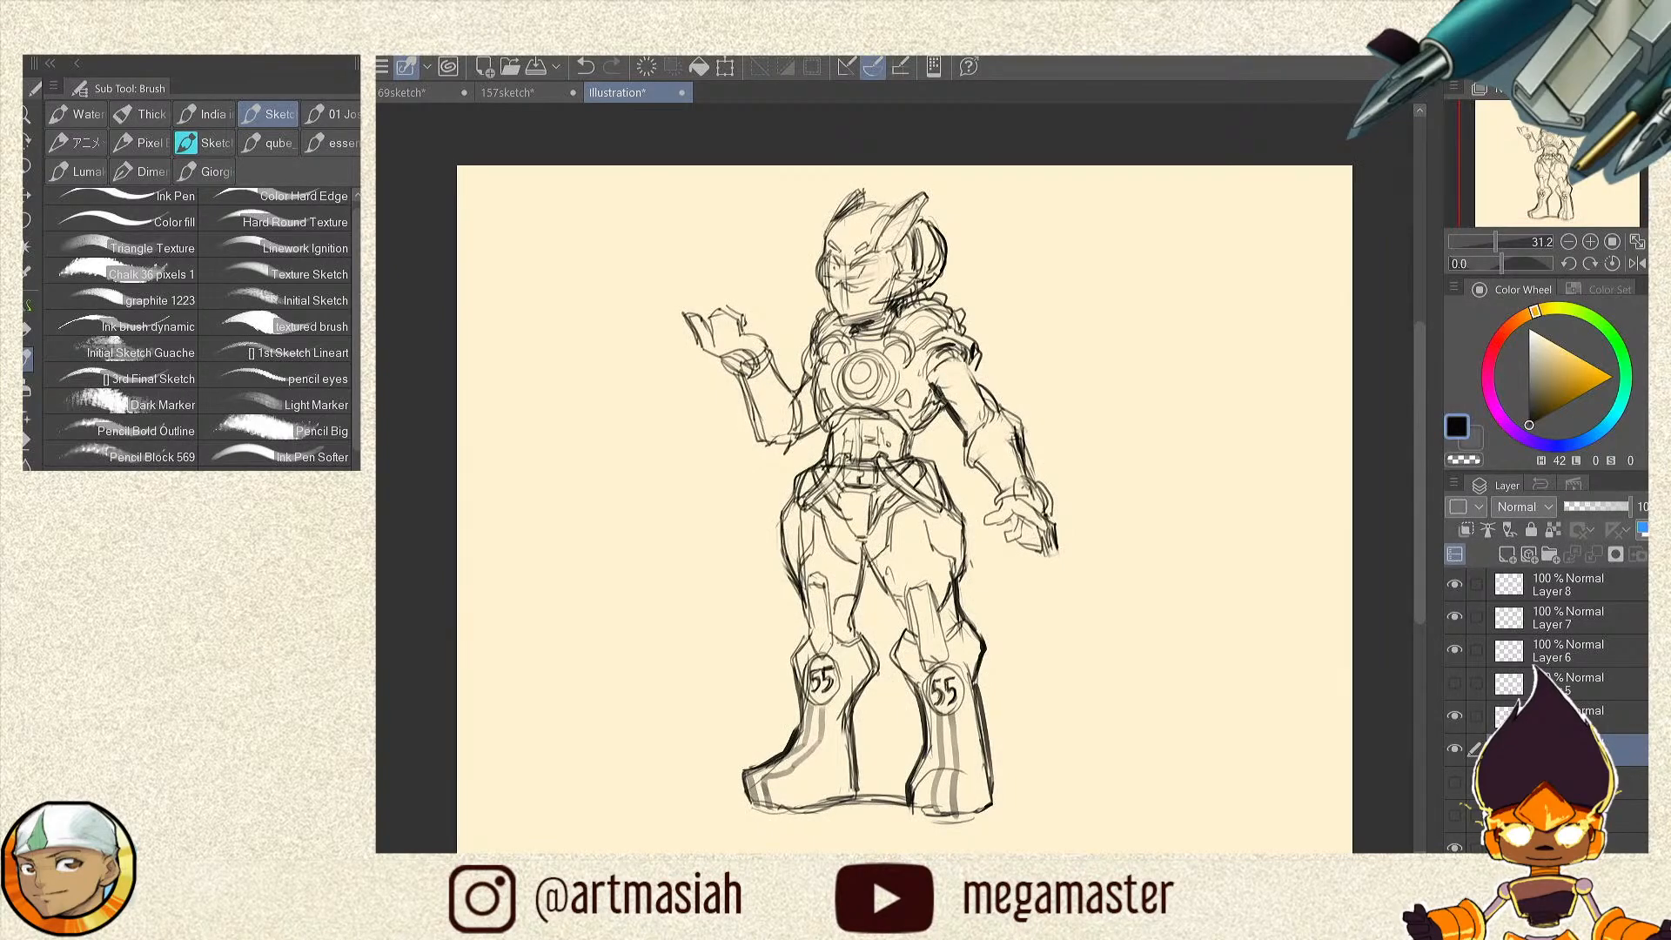
scroll(1094, 363, up, 1)
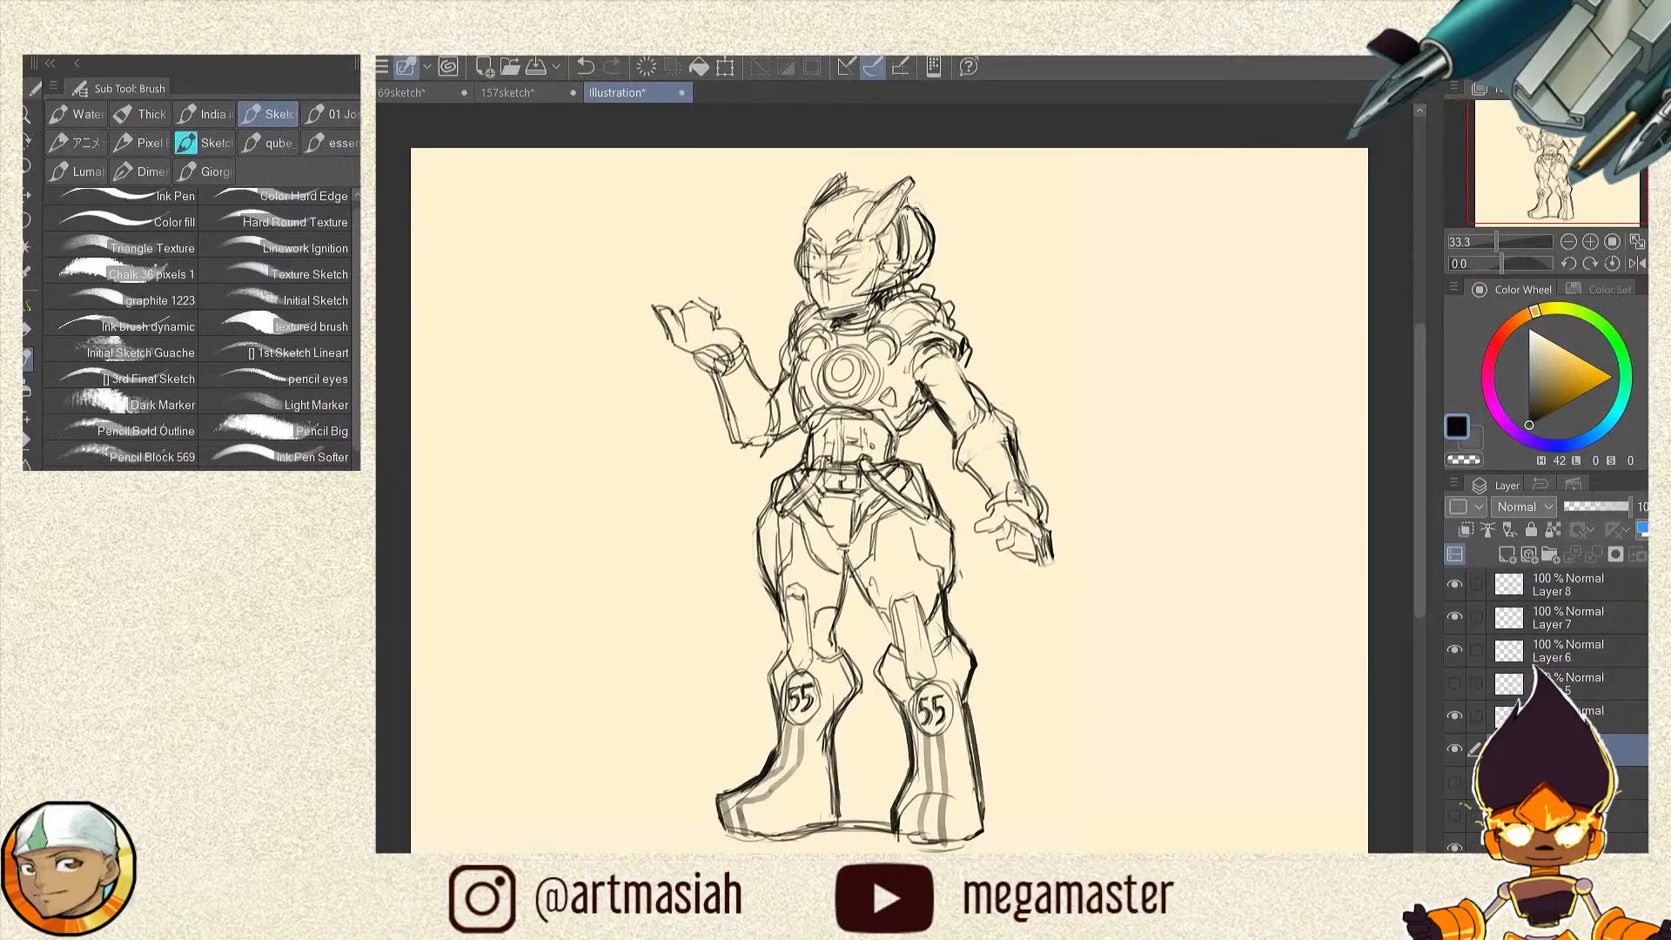
click(1454, 748)
click(1454, 748)
mouse_move(916, 188)
mouse_down()
mouse_move(893, 233)
mouse_move(898, 196)
mouse_up()
key(ctrl+z)
key(ctrl+z)
key(ctrl+z)
key(ctrl+z)
key(ctrl+z)
mouse_move(891, 233)
mouse_down()
mouse_move(911, 181)
mouse_move(903, 196)
mouse_move(883, 179)
mouse_move(895, 155)
mouse_up()
key(ctrl+z)
Step: Draw a thin antenna with a small round tip rising from the shoulder behind the helmet, and touch up the lower face
drag(938, 291, 945, 217)
drag(940, 215, 944, 211)
key(ctrl+z)
mouse_move(938, 295)
mouse_down()
mouse_move(942, 229)
mouse_move(945, 294)
mouse_move(946, 209)
mouse_up()
drag(843, 284, 872, 278)
drag(949, 514, 1037, 513)
mouse_move(870, 478)
mouse_down()
mouse_move(892, 583)
mouse_move(929, 475)
mouse_move(885, 259)
mouse_move(915, 570)
mouse_up()
scroll(1107, 273, down, 1)
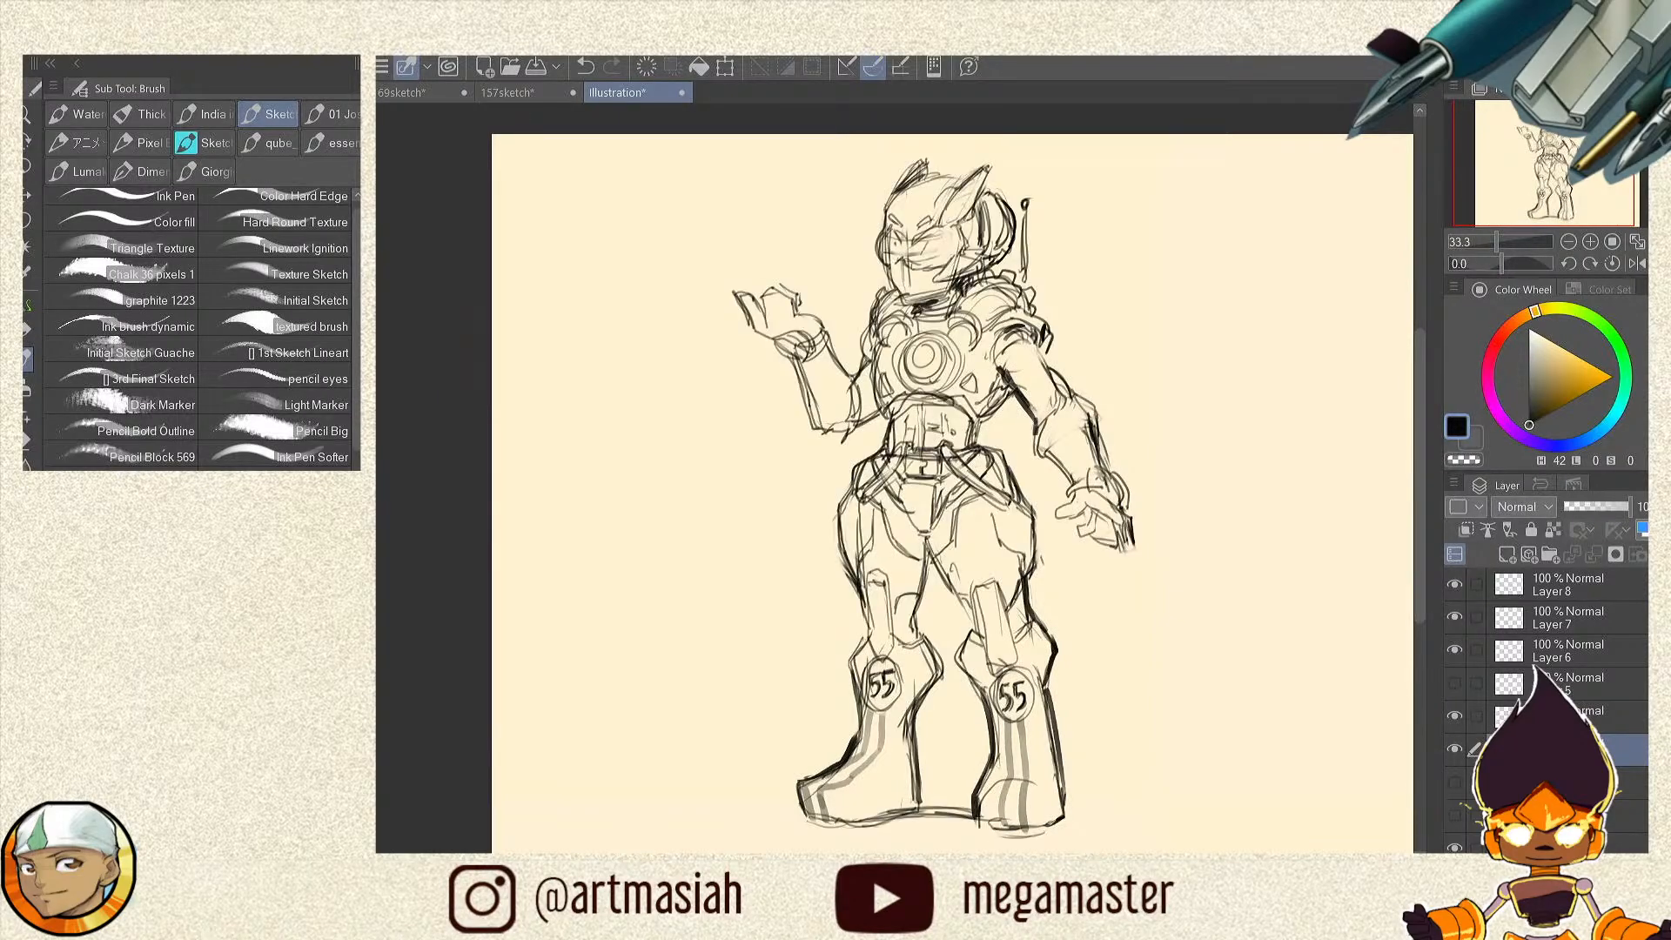
Step: Write BRB in large letters in the empty space beside the figure on Layer 8 with the Linework Boy Mechanic brush
click(1568, 585)
click(1454, 584)
click(1454, 585)
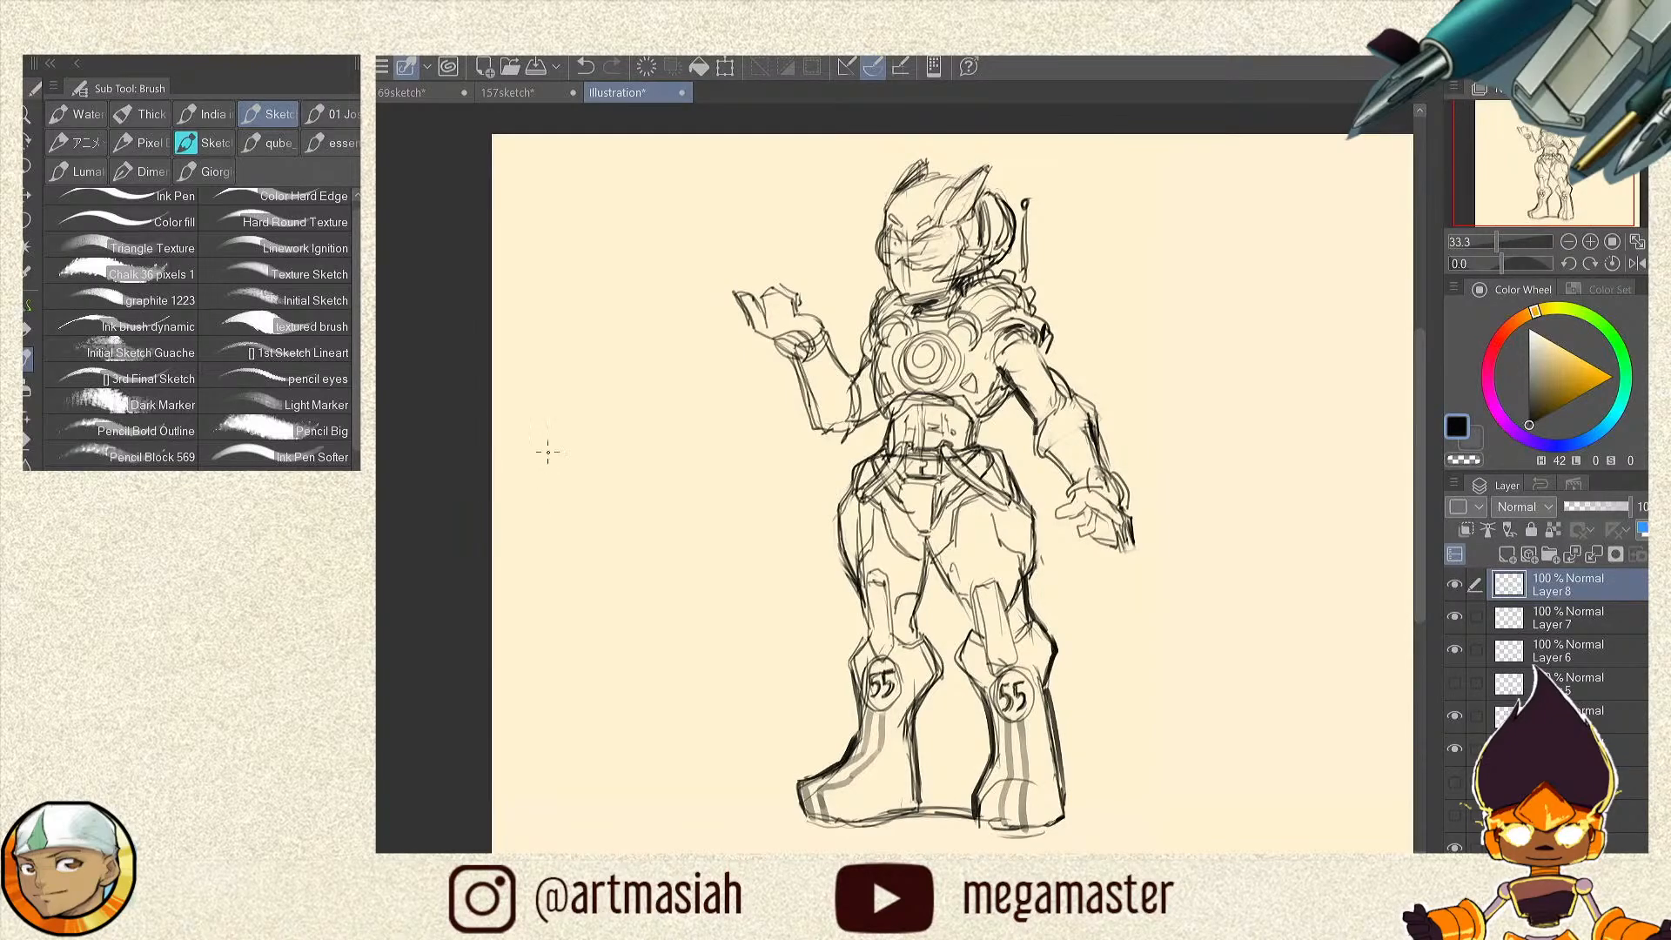
click(335, 114)
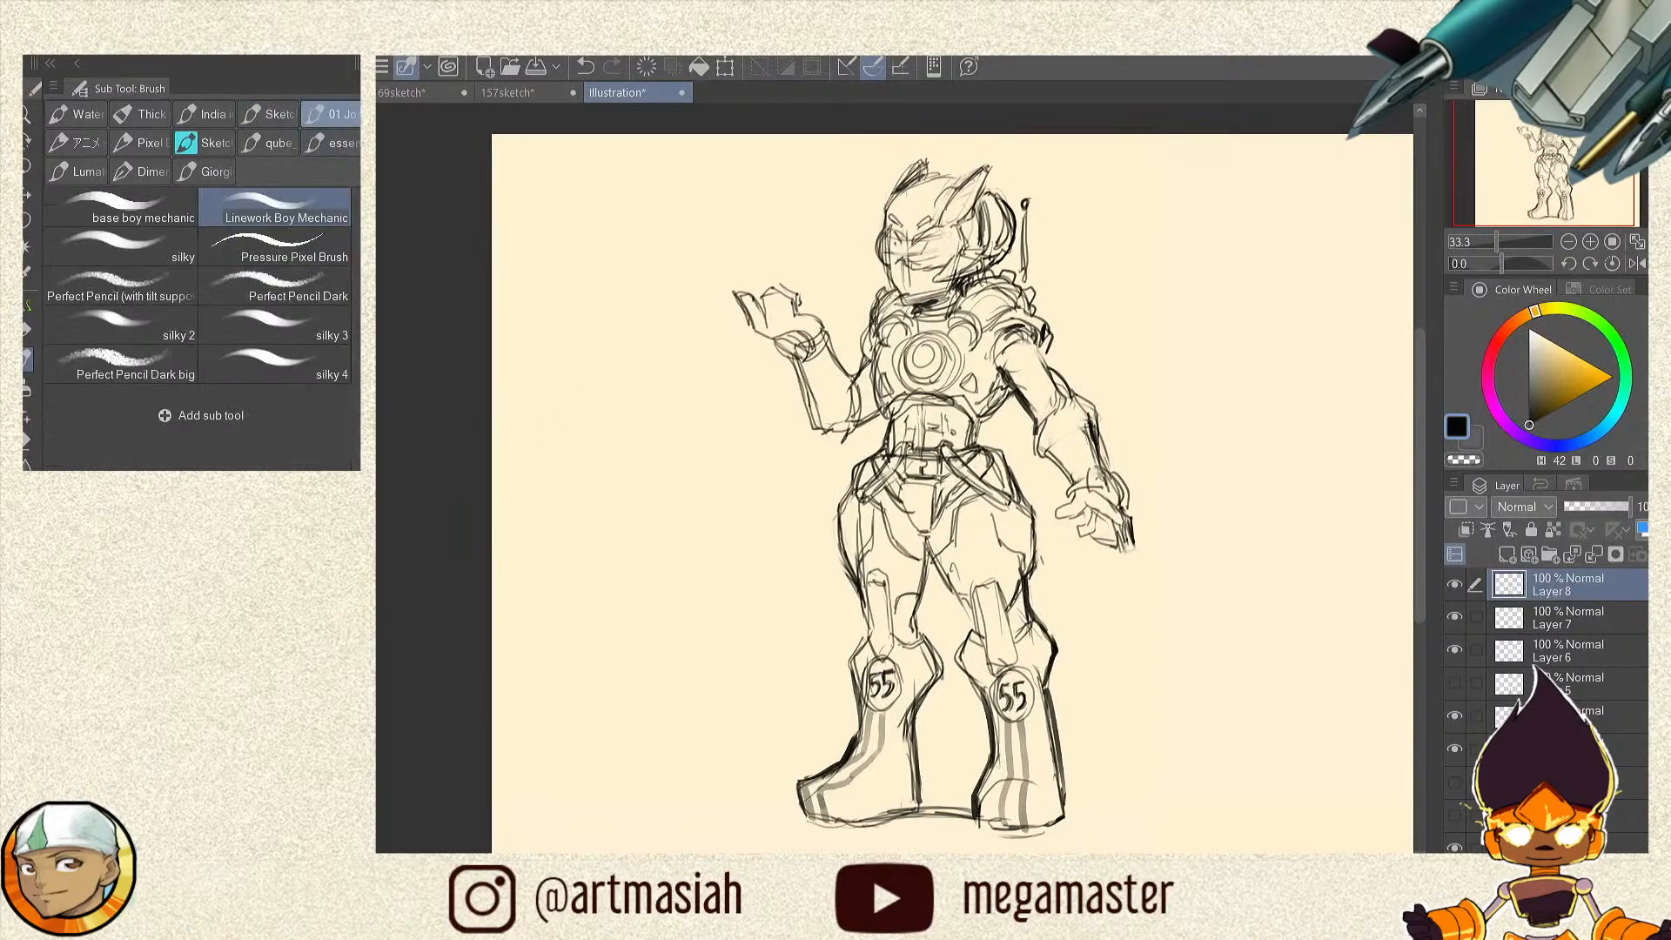
mouse_move(552, 436)
mouse_down()
mouse_move(557, 554)
mouse_move(576, 477)
mouse_move(564, 550)
mouse_up()
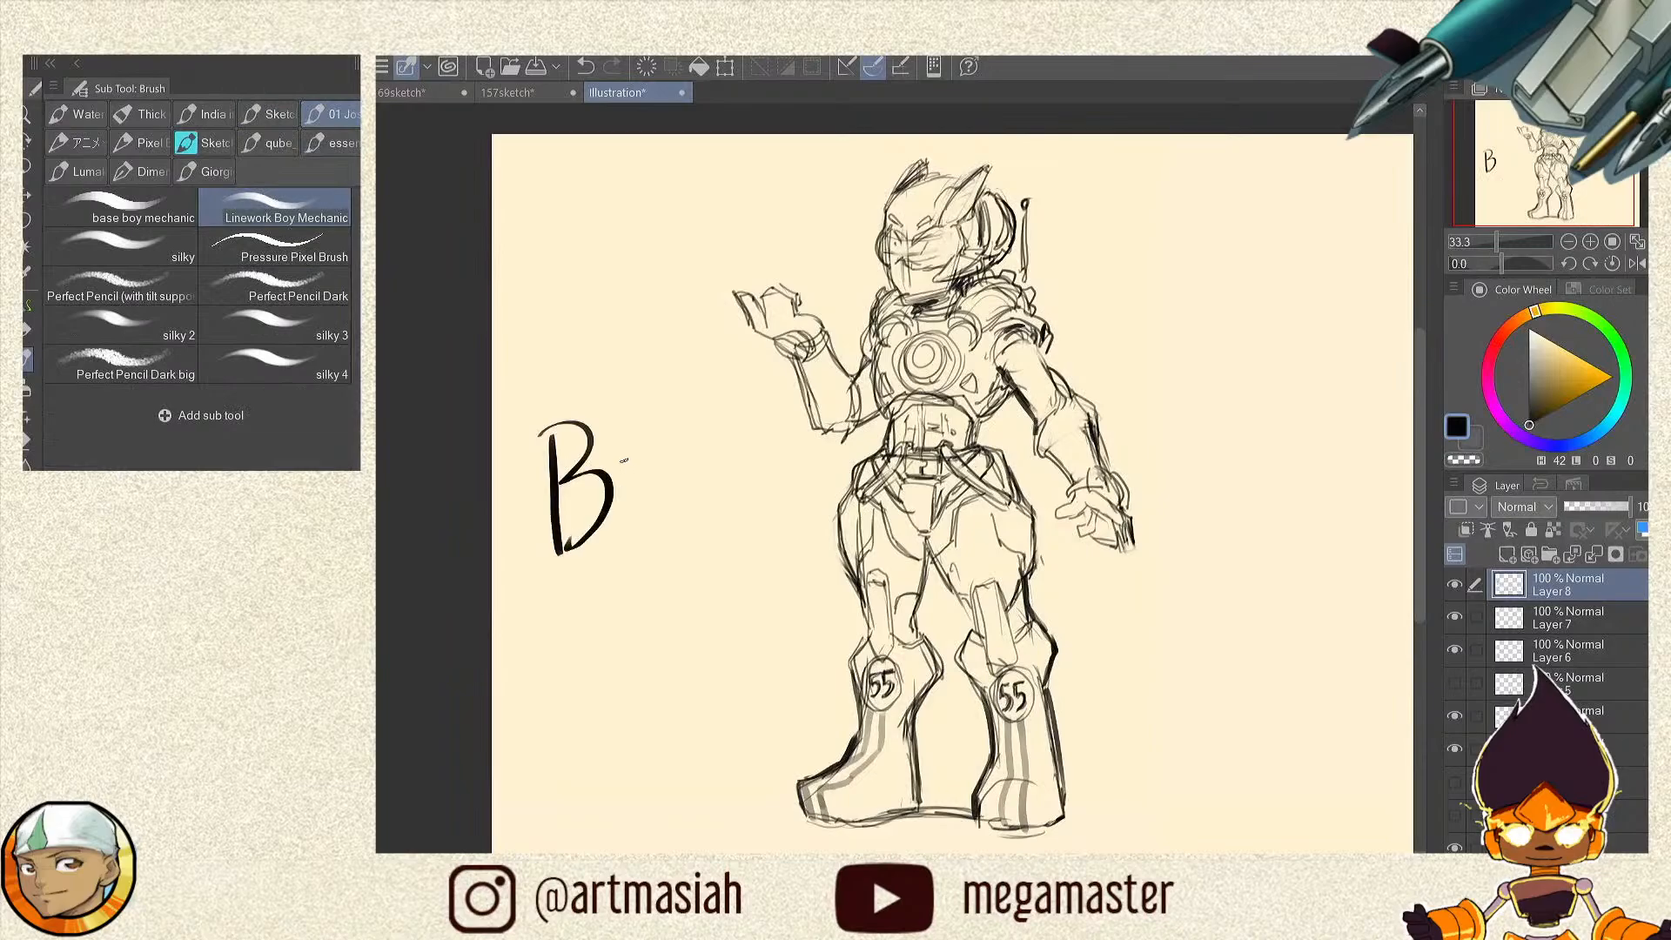
mouse_move(620, 432)
mouse_down()
mouse_move(619, 503)
mouse_move(623, 476)
mouse_move(670, 520)
mouse_up()
mouse_move(683, 423)
mouse_down()
mouse_move(676, 513)
mouse_move(701, 506)
mouse_move(684, 517)
mouse_up()
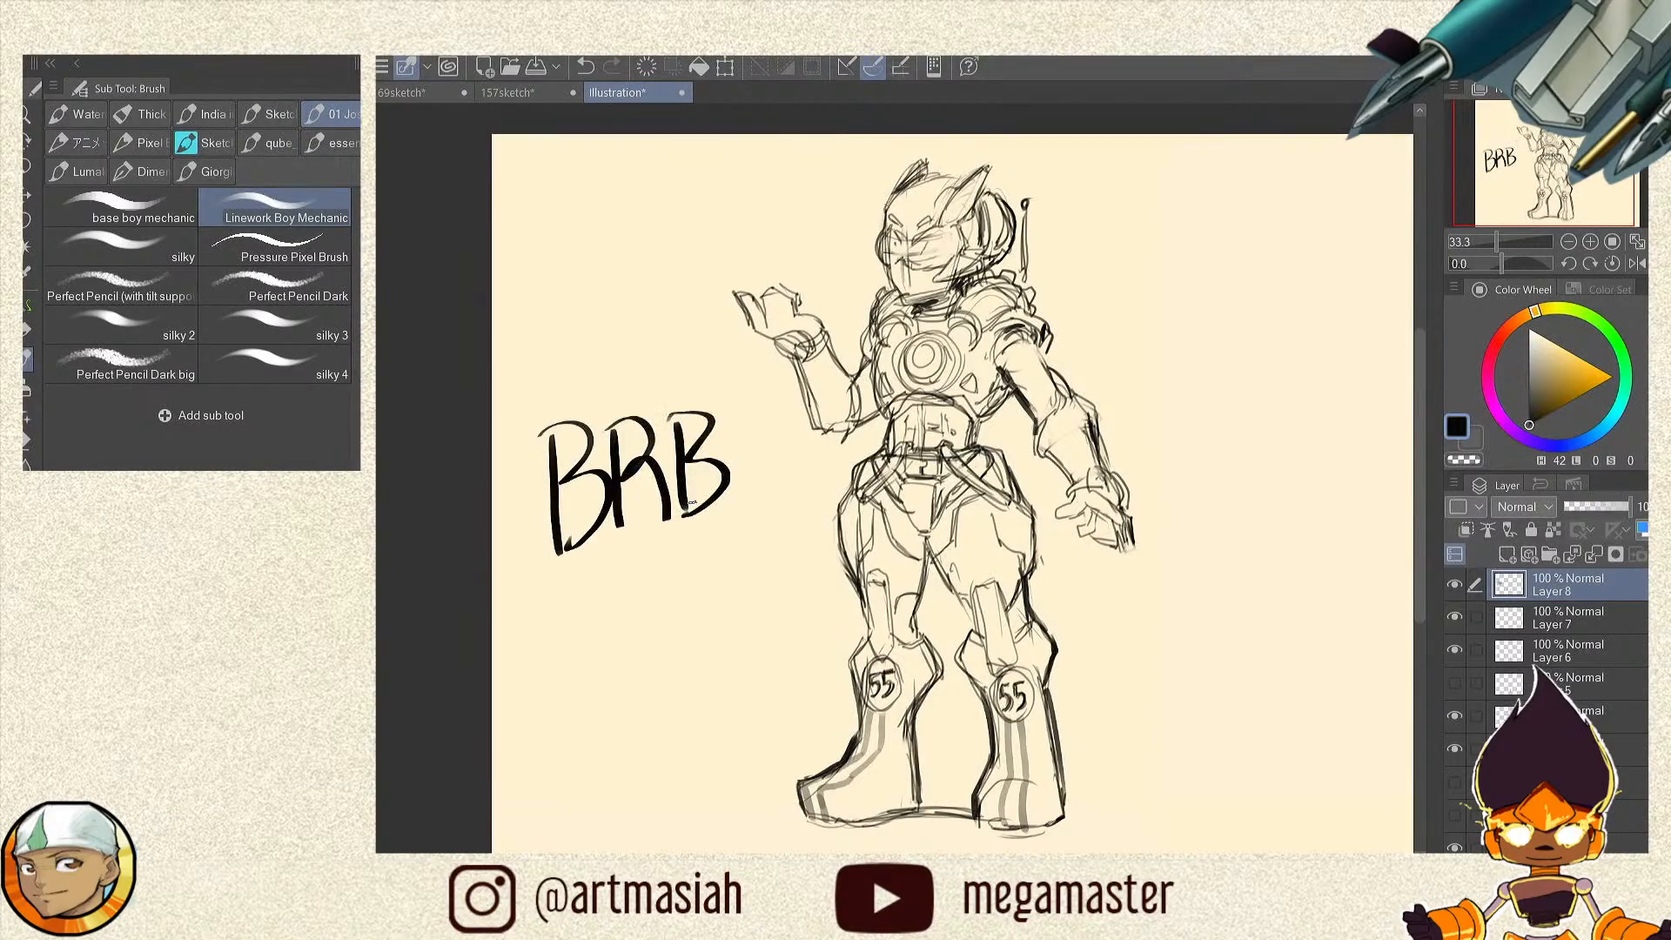
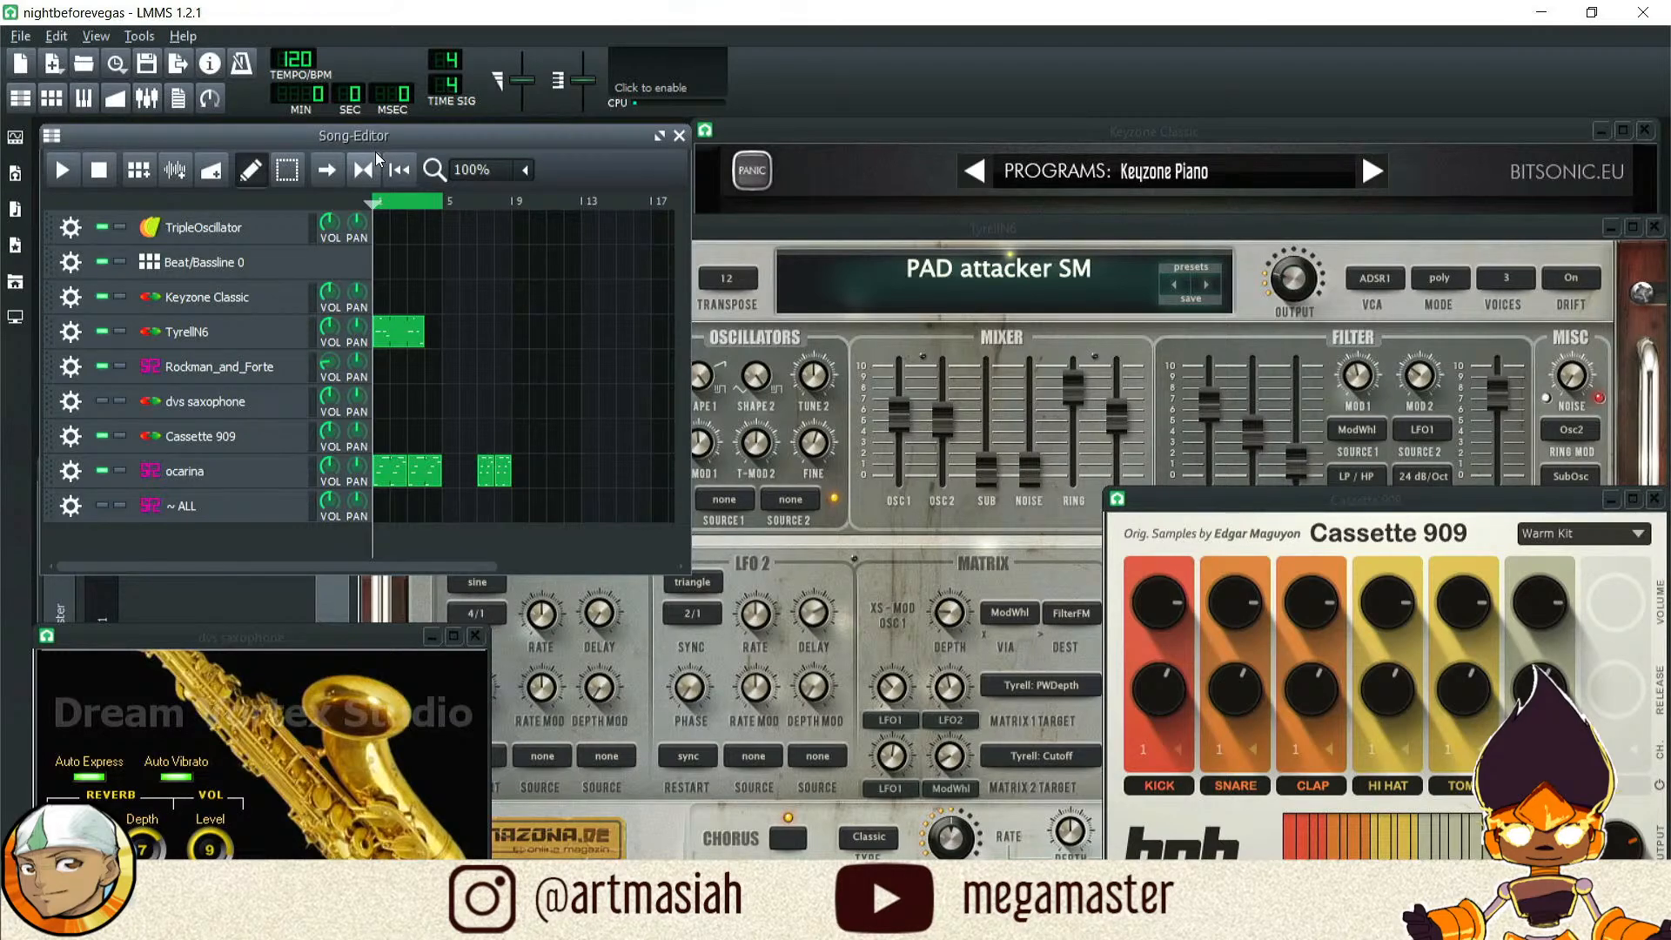
Step: Switch to LMMS, play the song from the start through its opening bars and stop playback
click(72, 176)
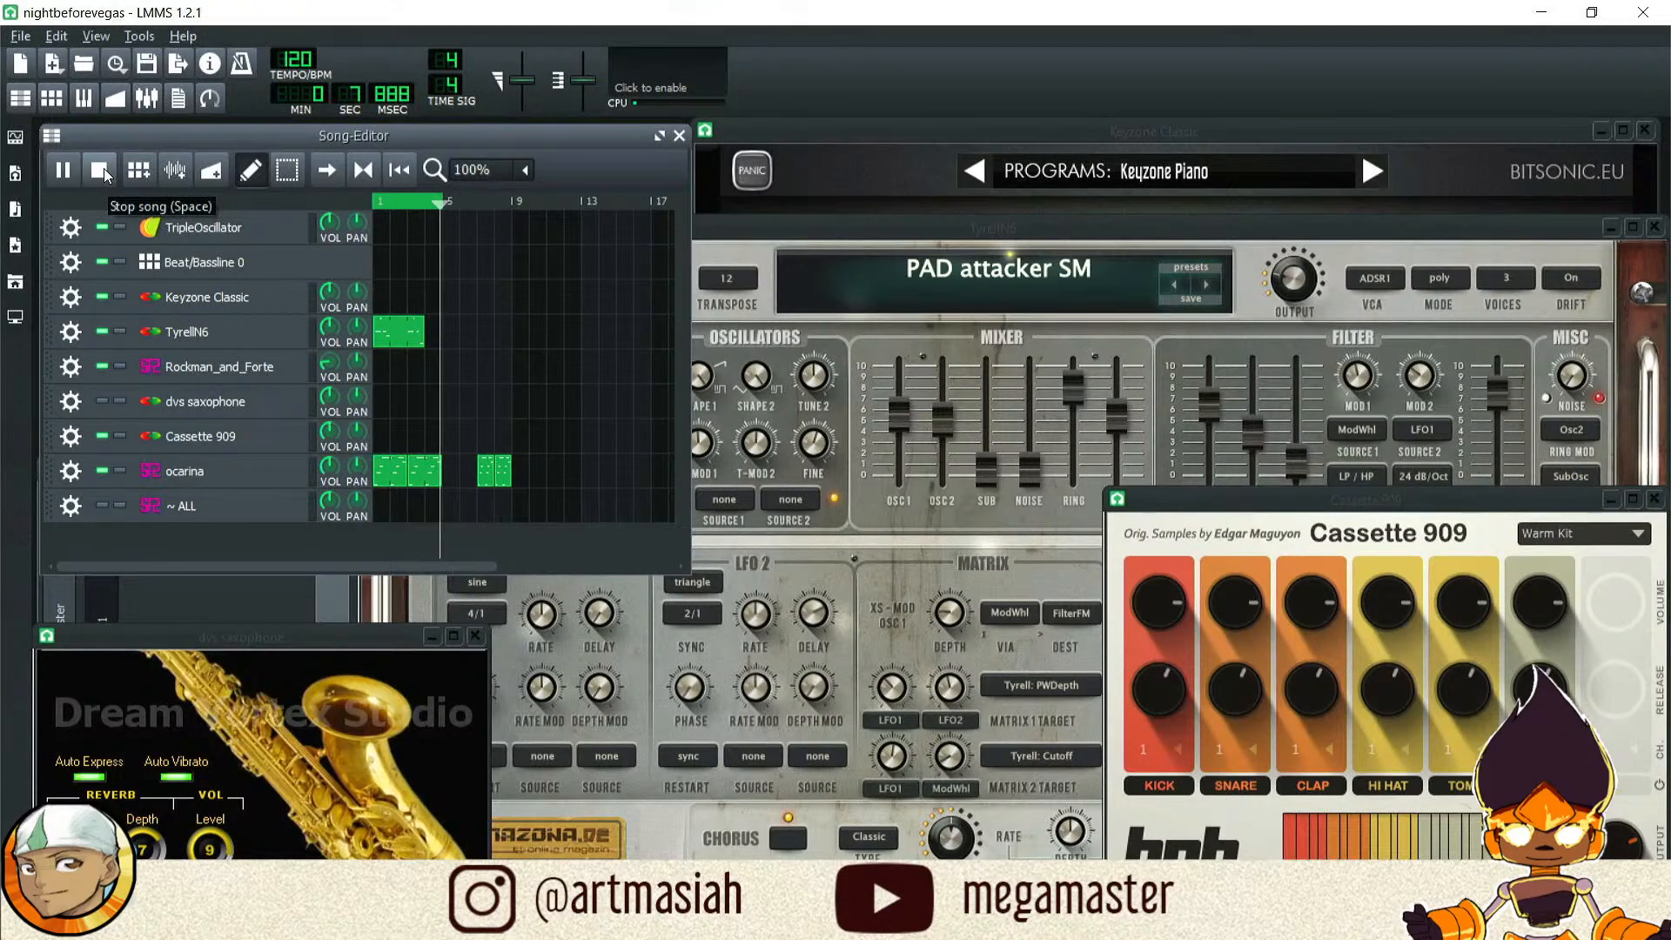
click(105, 174)
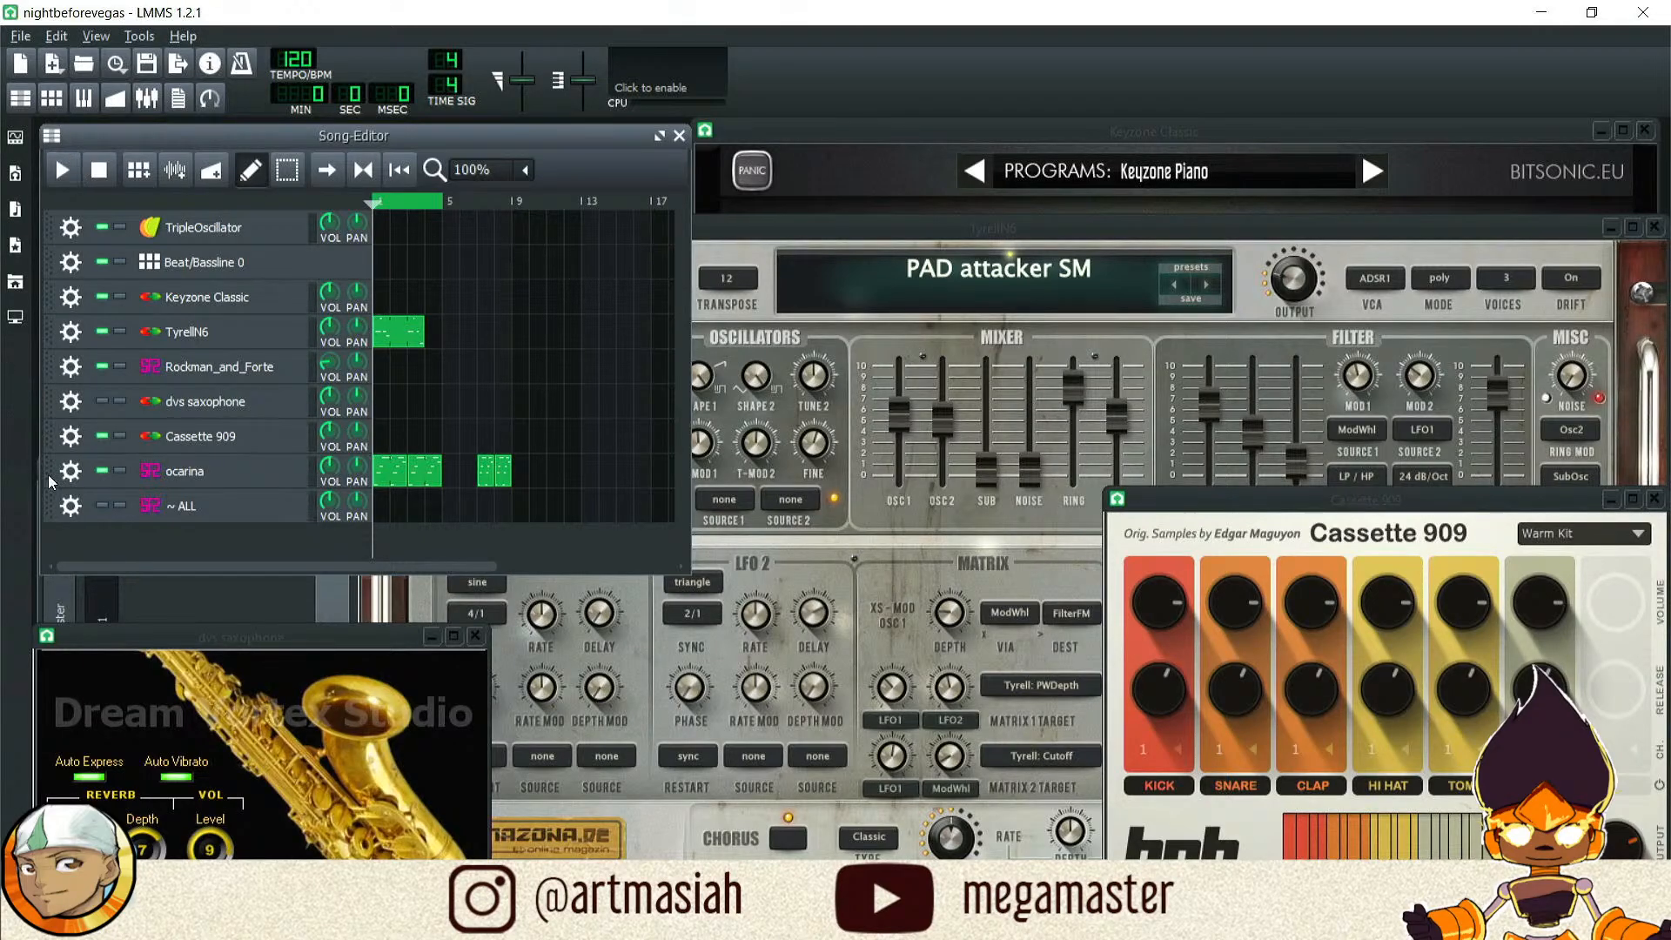
Step: Toggle the MIDI input device for the ~ALL track and for the Rockman_and_Forte track
click(77, 510)
mouse_move(190, 639)
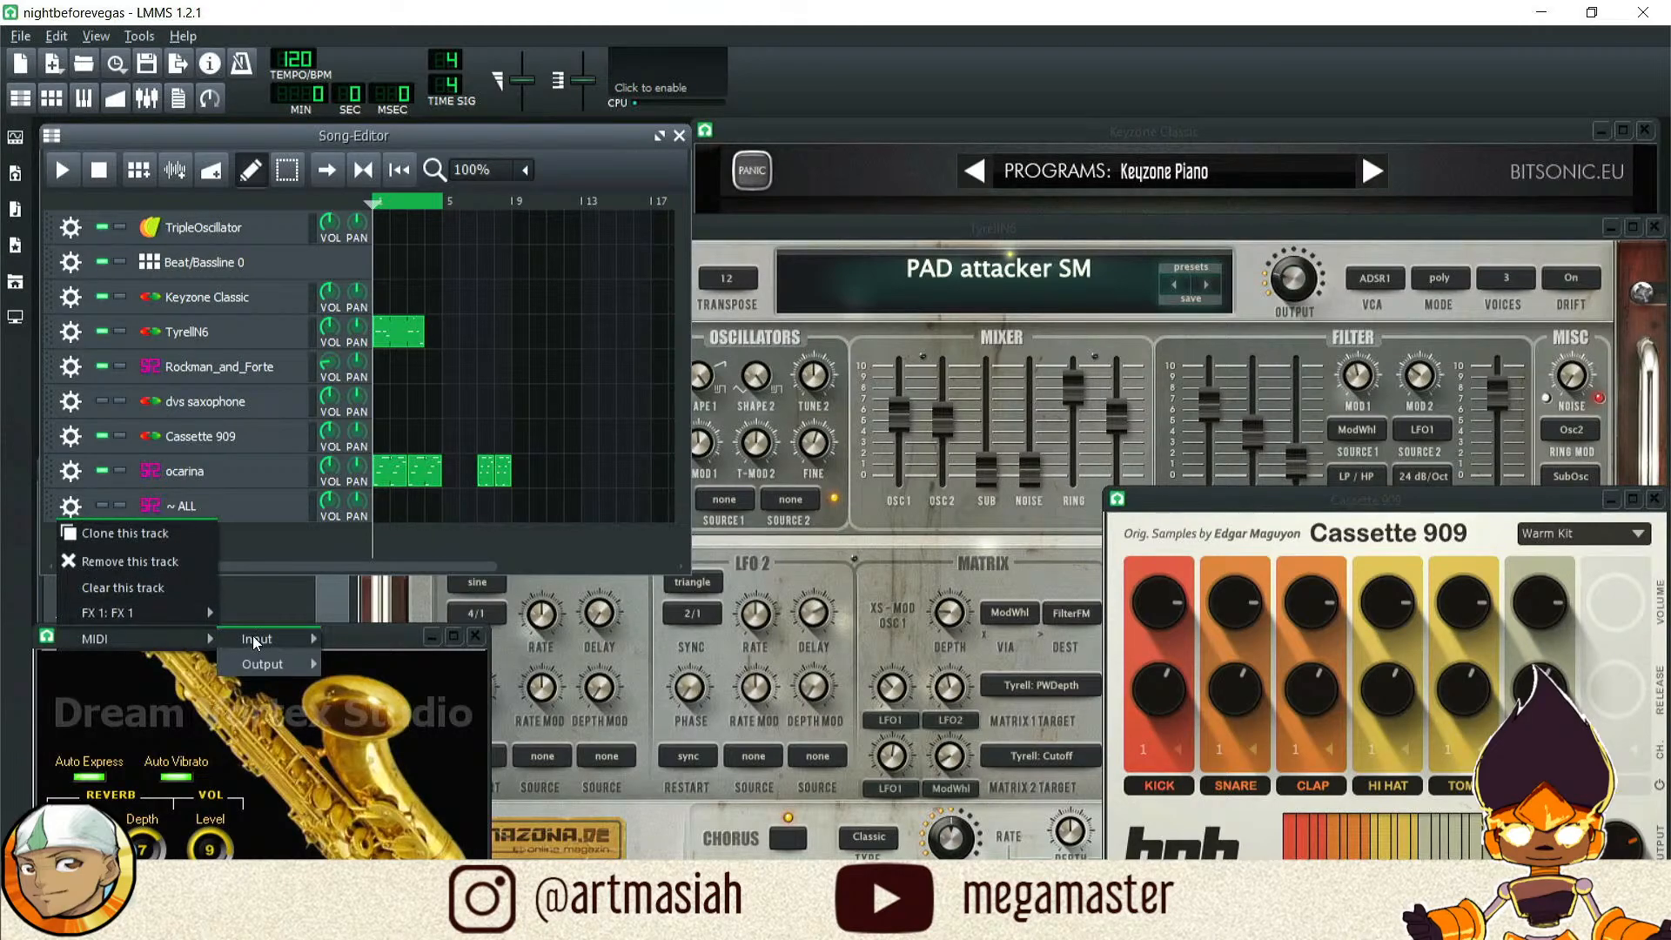
click(338, 640)
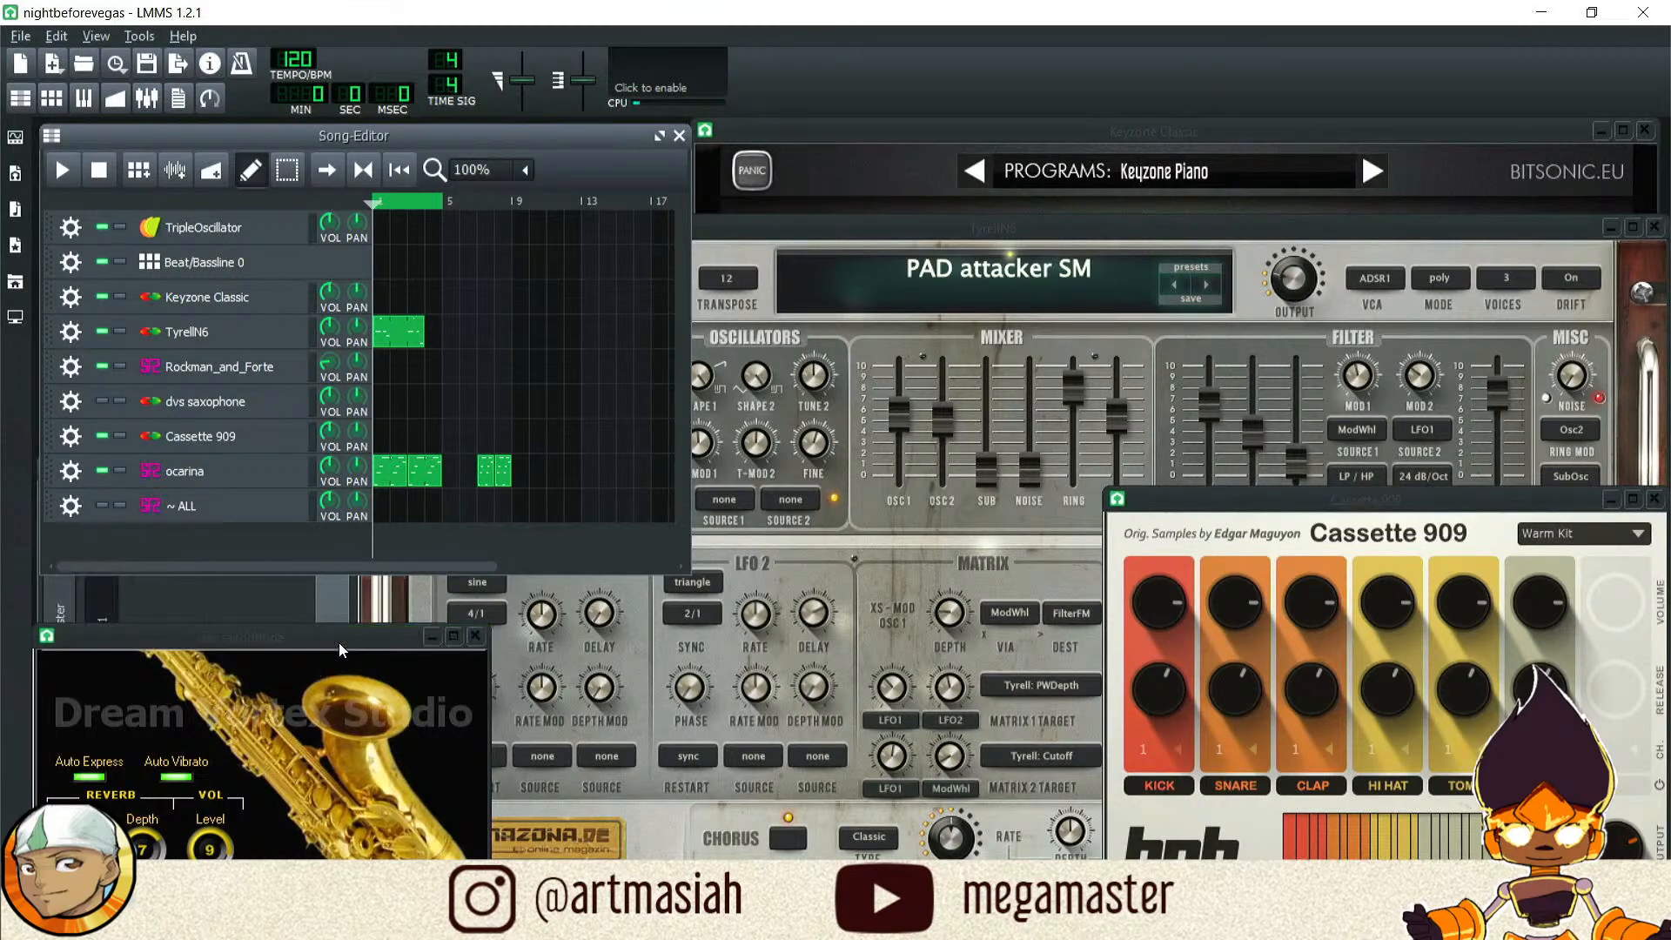
click(69, 373)
mouse_move(143, 501)
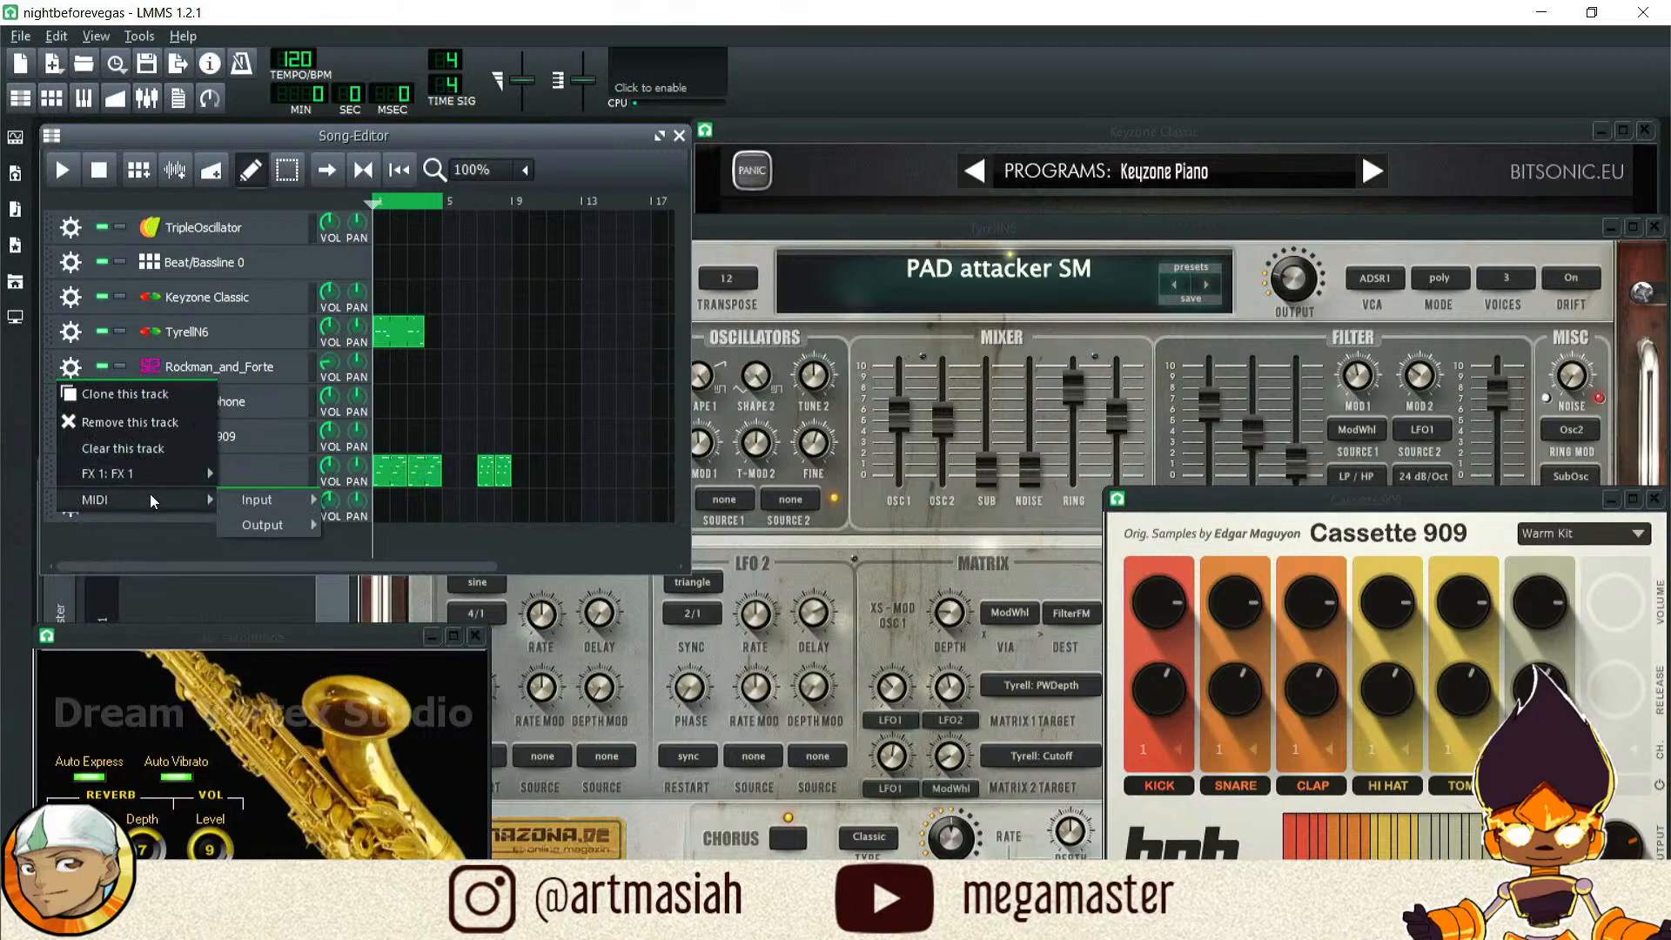
mouse_move(254, 498)
click(402, 496)
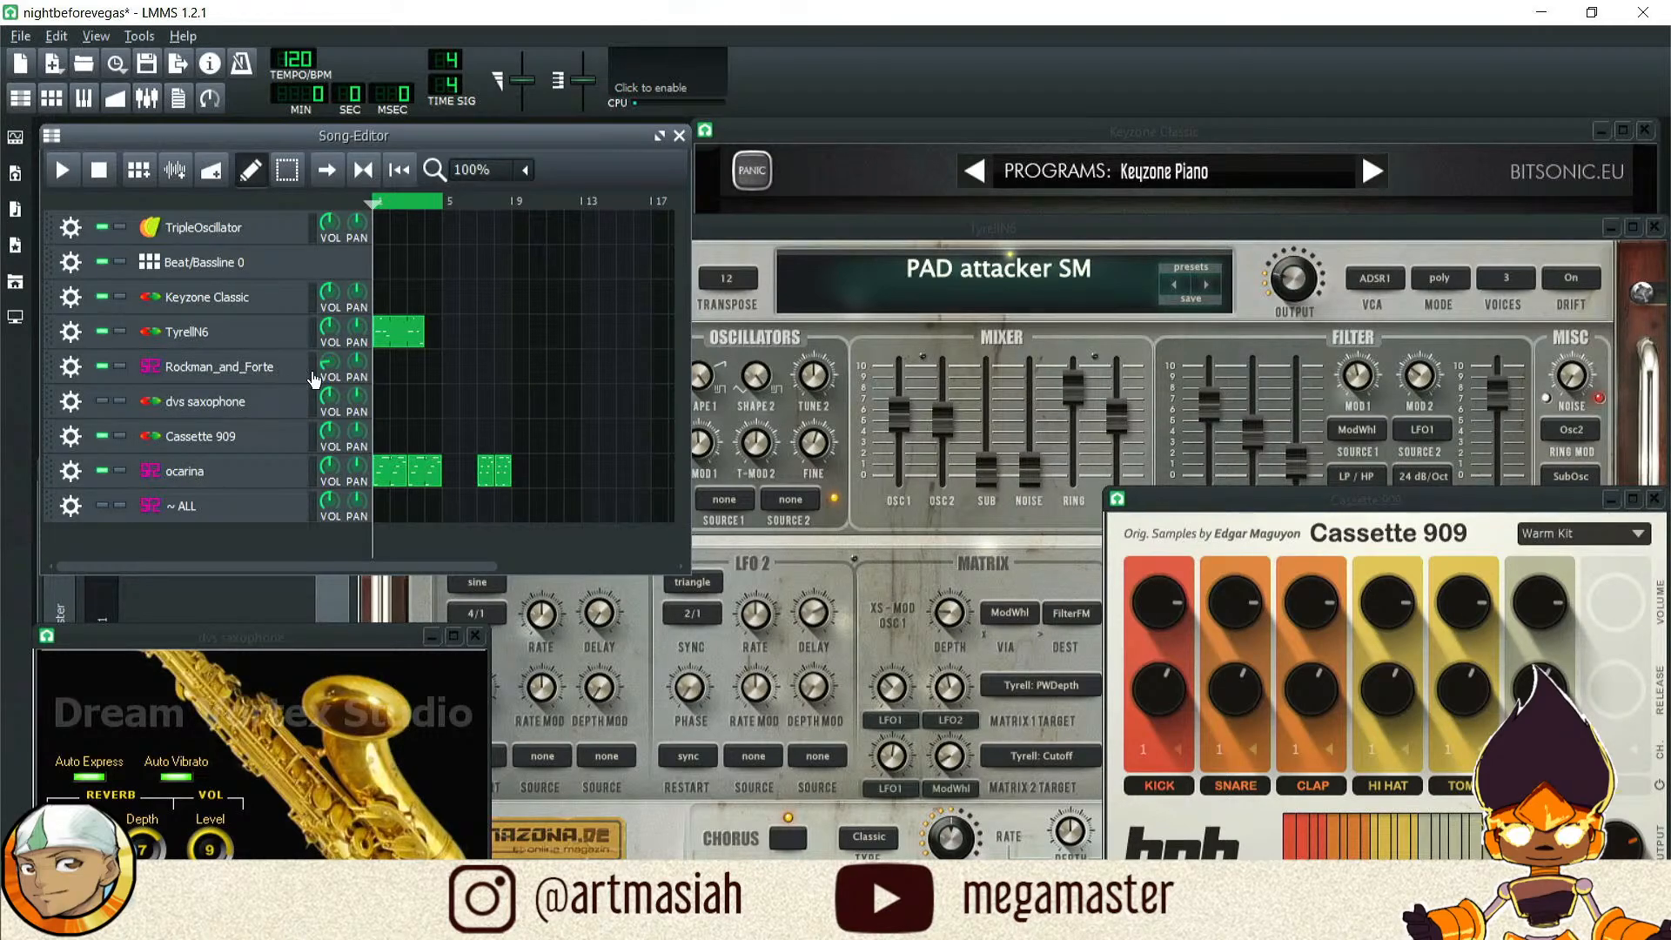
Step: Open the Rockman_and_Forte instrument and play test notes to audition its current patch
click(224, 372)
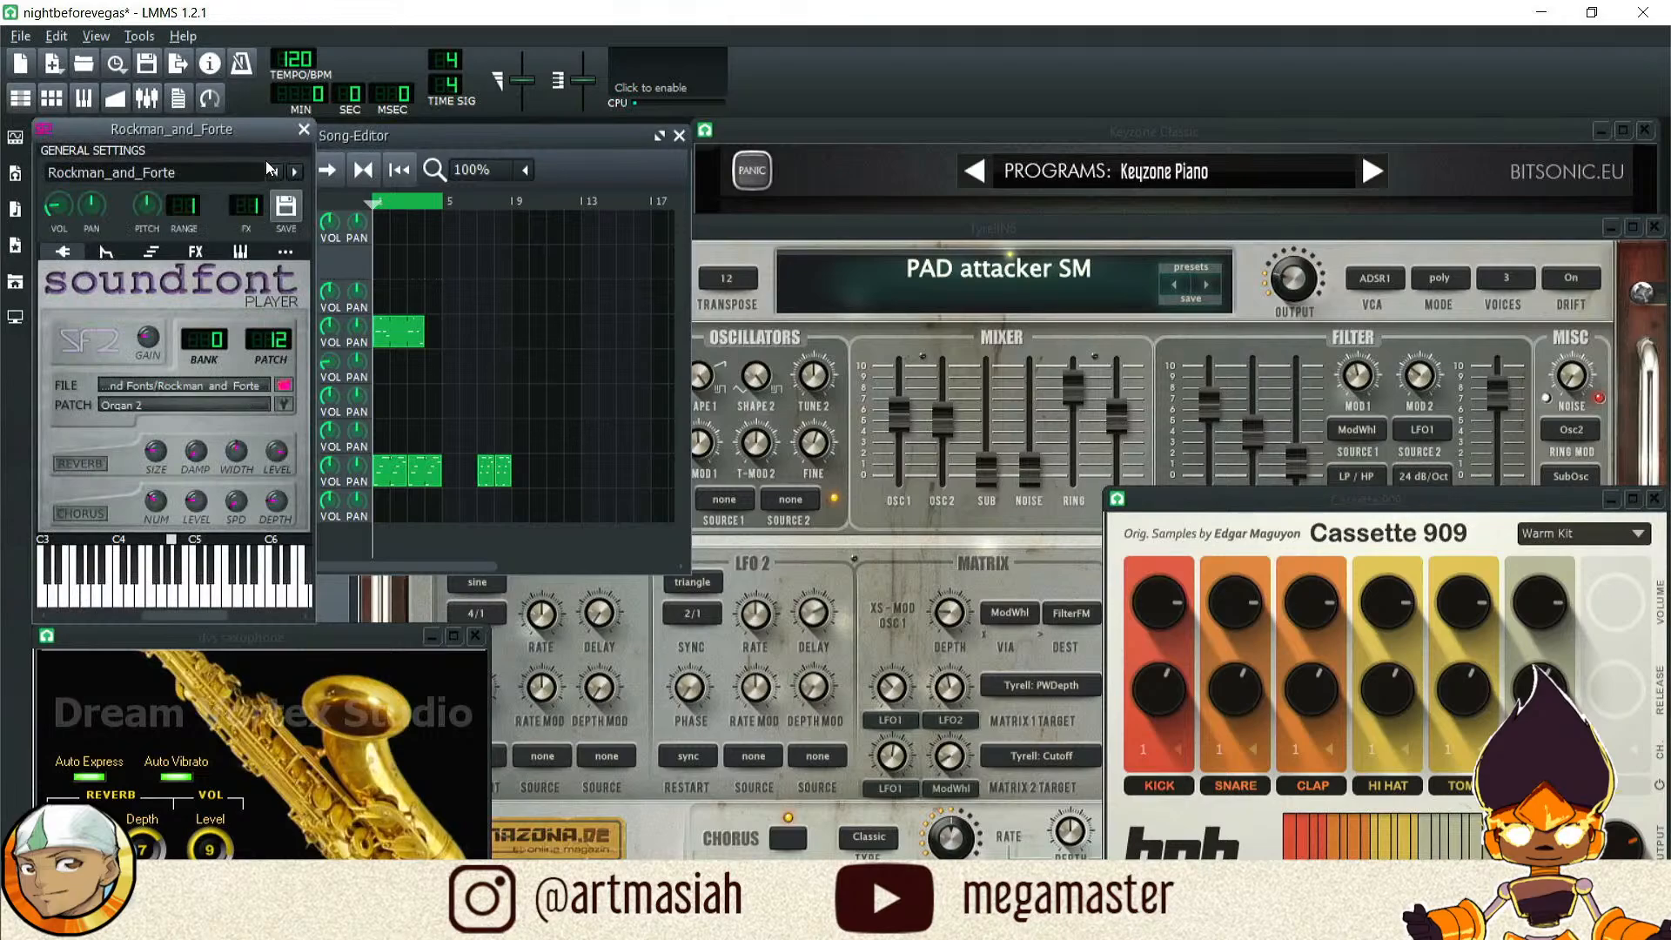
key(e)
key(z)
key(d)
key(z)
key(v)
key(d)
key(z)
key(d)
key(z)
key(d)
key(v)
key(d)
Step: Set the Rockman_and_Forte soundfont patch to Electric Bass and close the instrument window
click(280, 404)
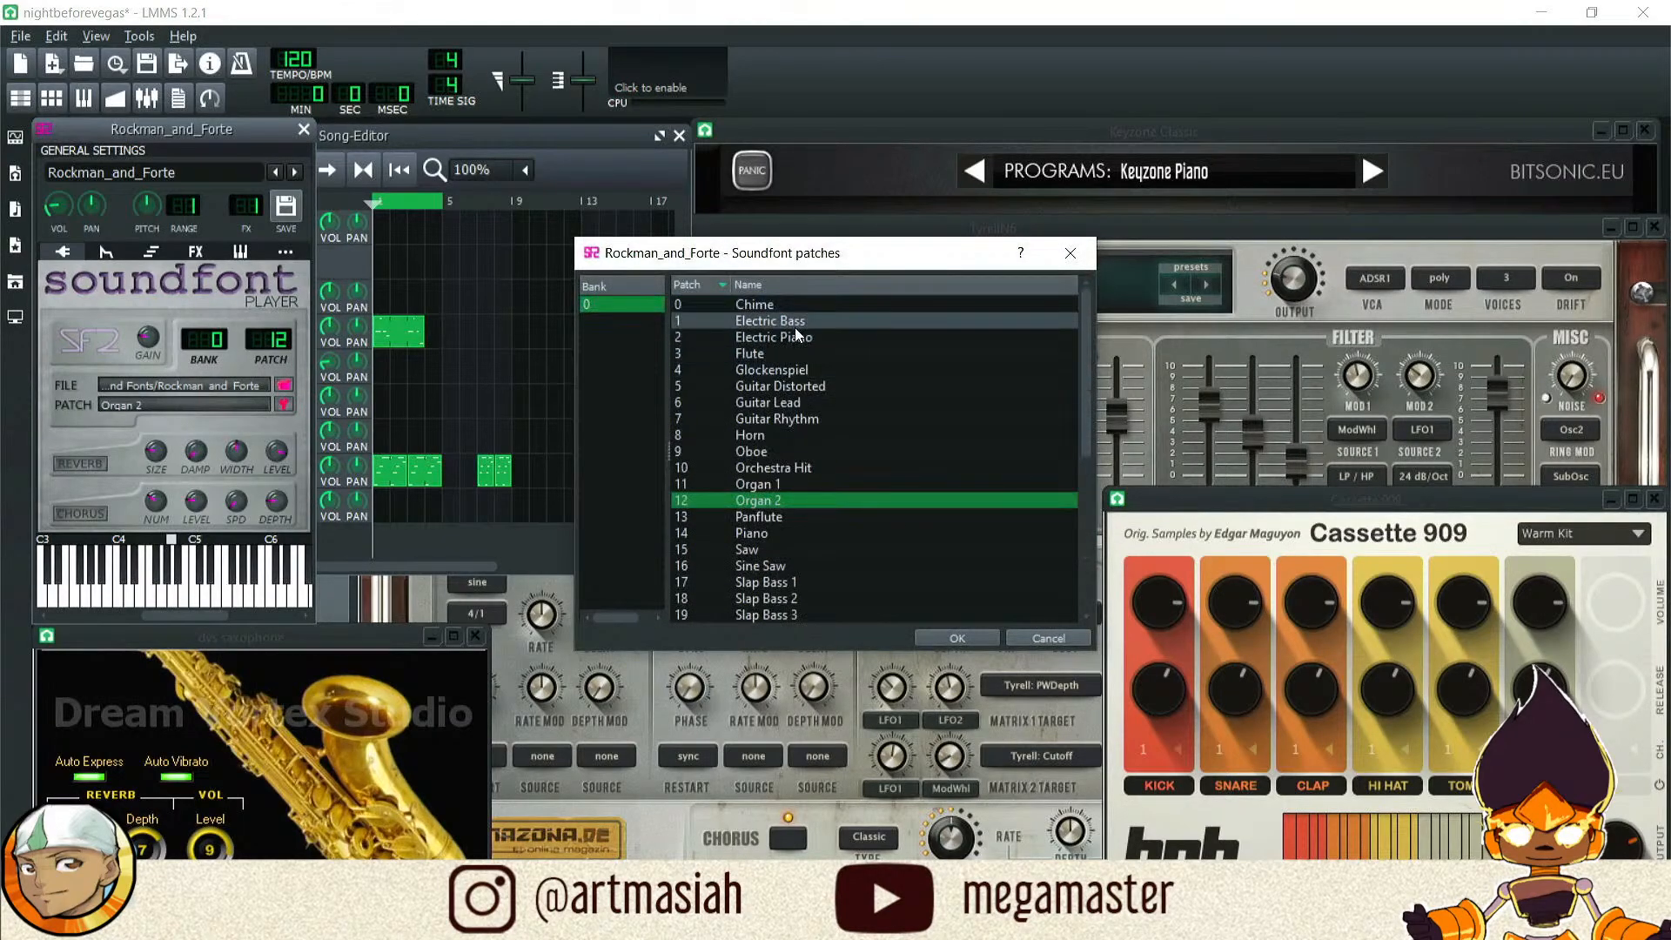
click(797, 324)
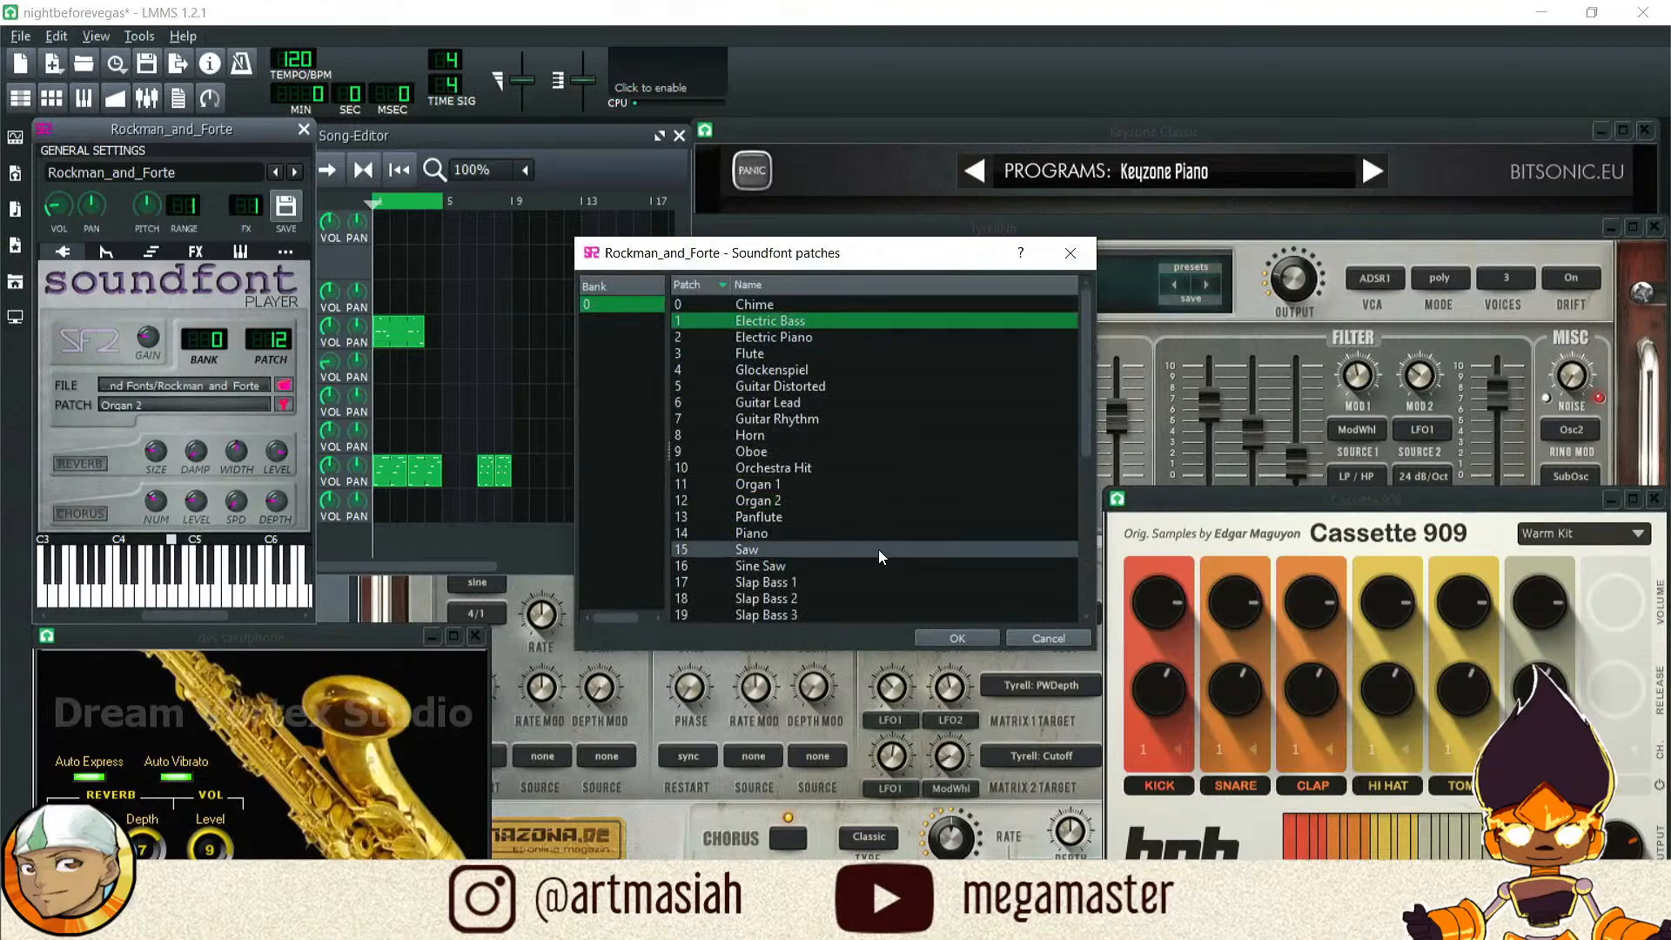
click(957, 638)
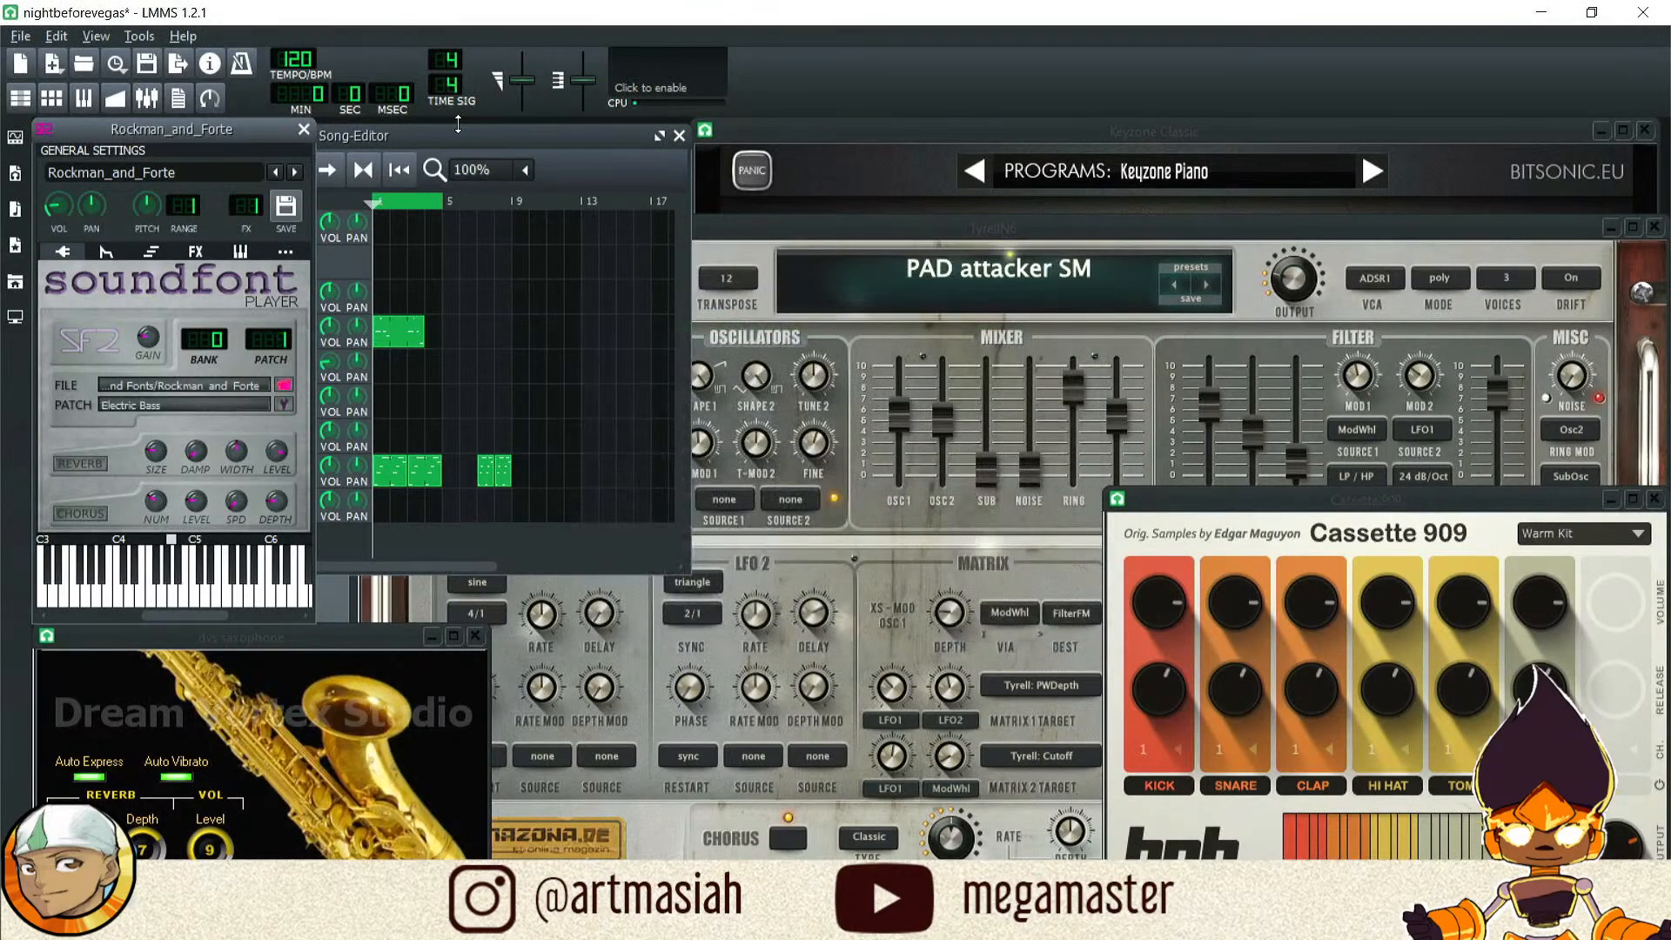
click(304, 130)
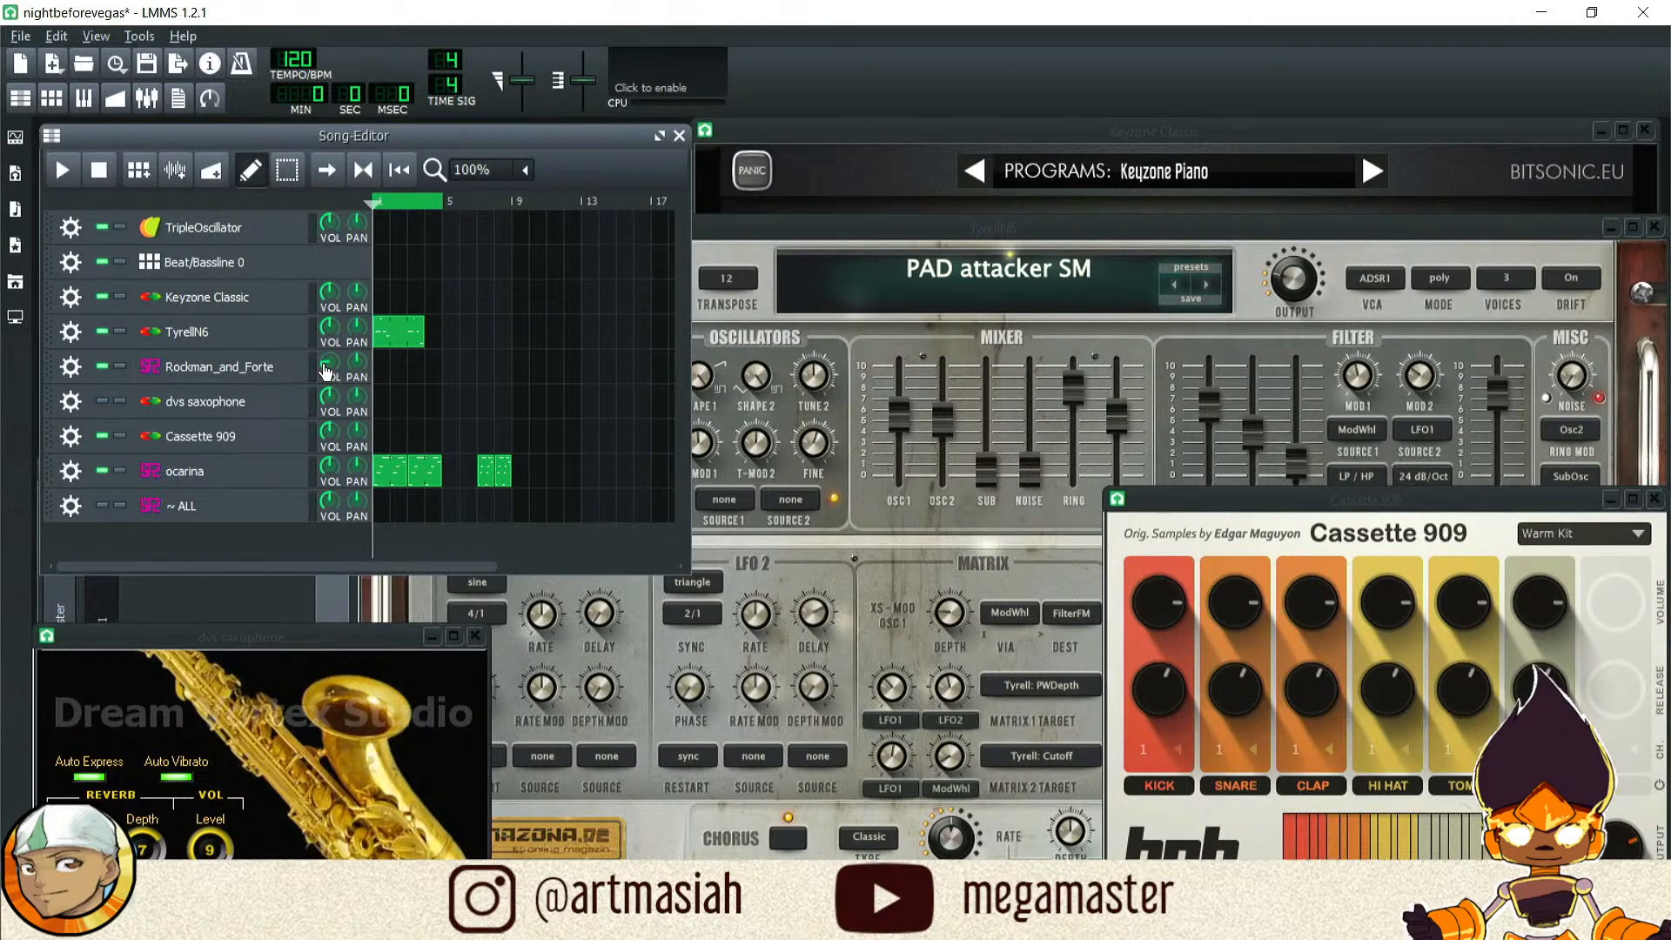
Step: Move the TyrellN6 clip and both ocarina clips eleven bars later, so the first ones start at bar 12
drag(327, 372, 331, 348)
drag(483, 476, 575, 331)
click(287, 170)
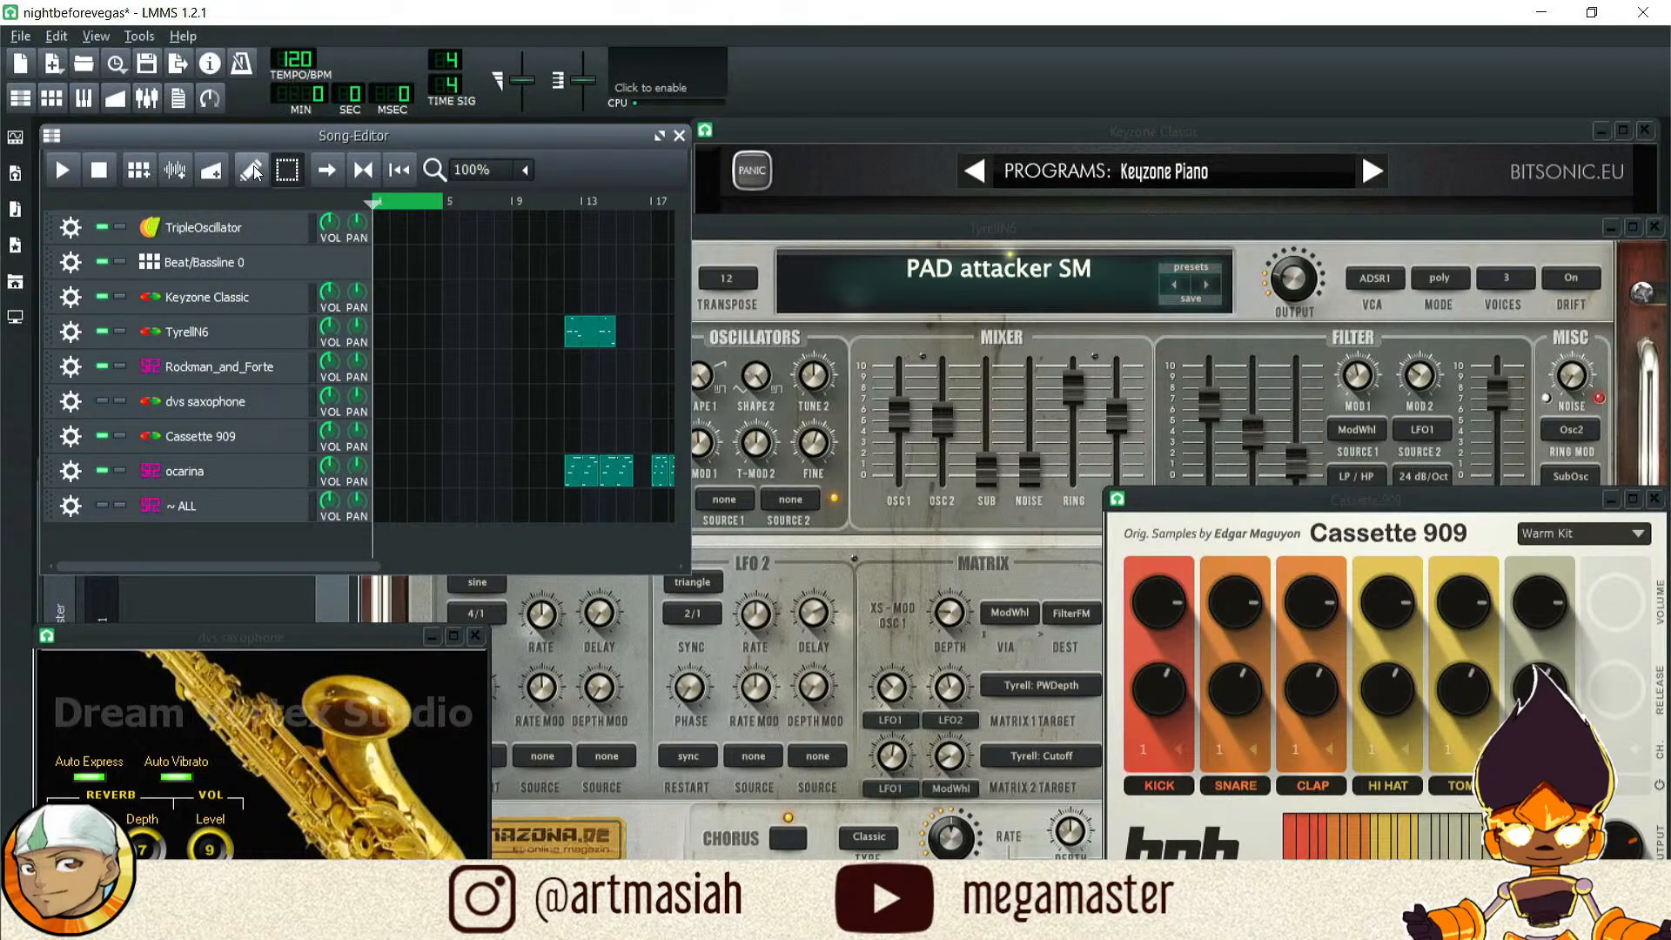
Step: Create a clip at the start of the Keyzone Classic track and record a short melody of about two bars into it
double_click(380, 299)
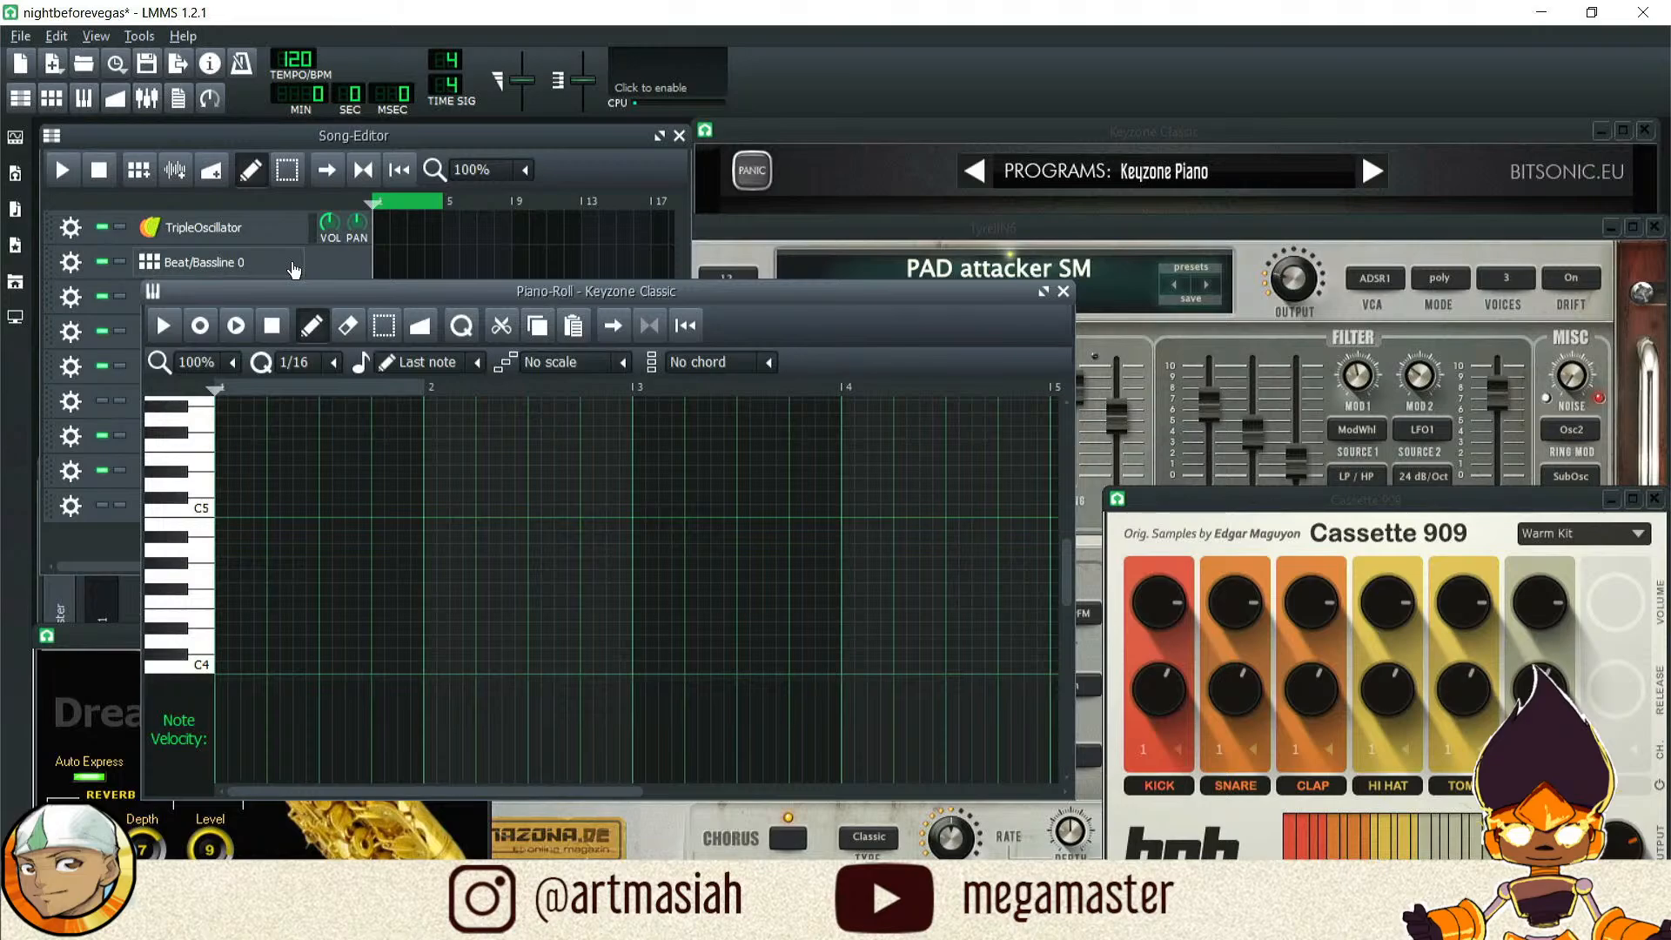
click(199, 327)
key(q)
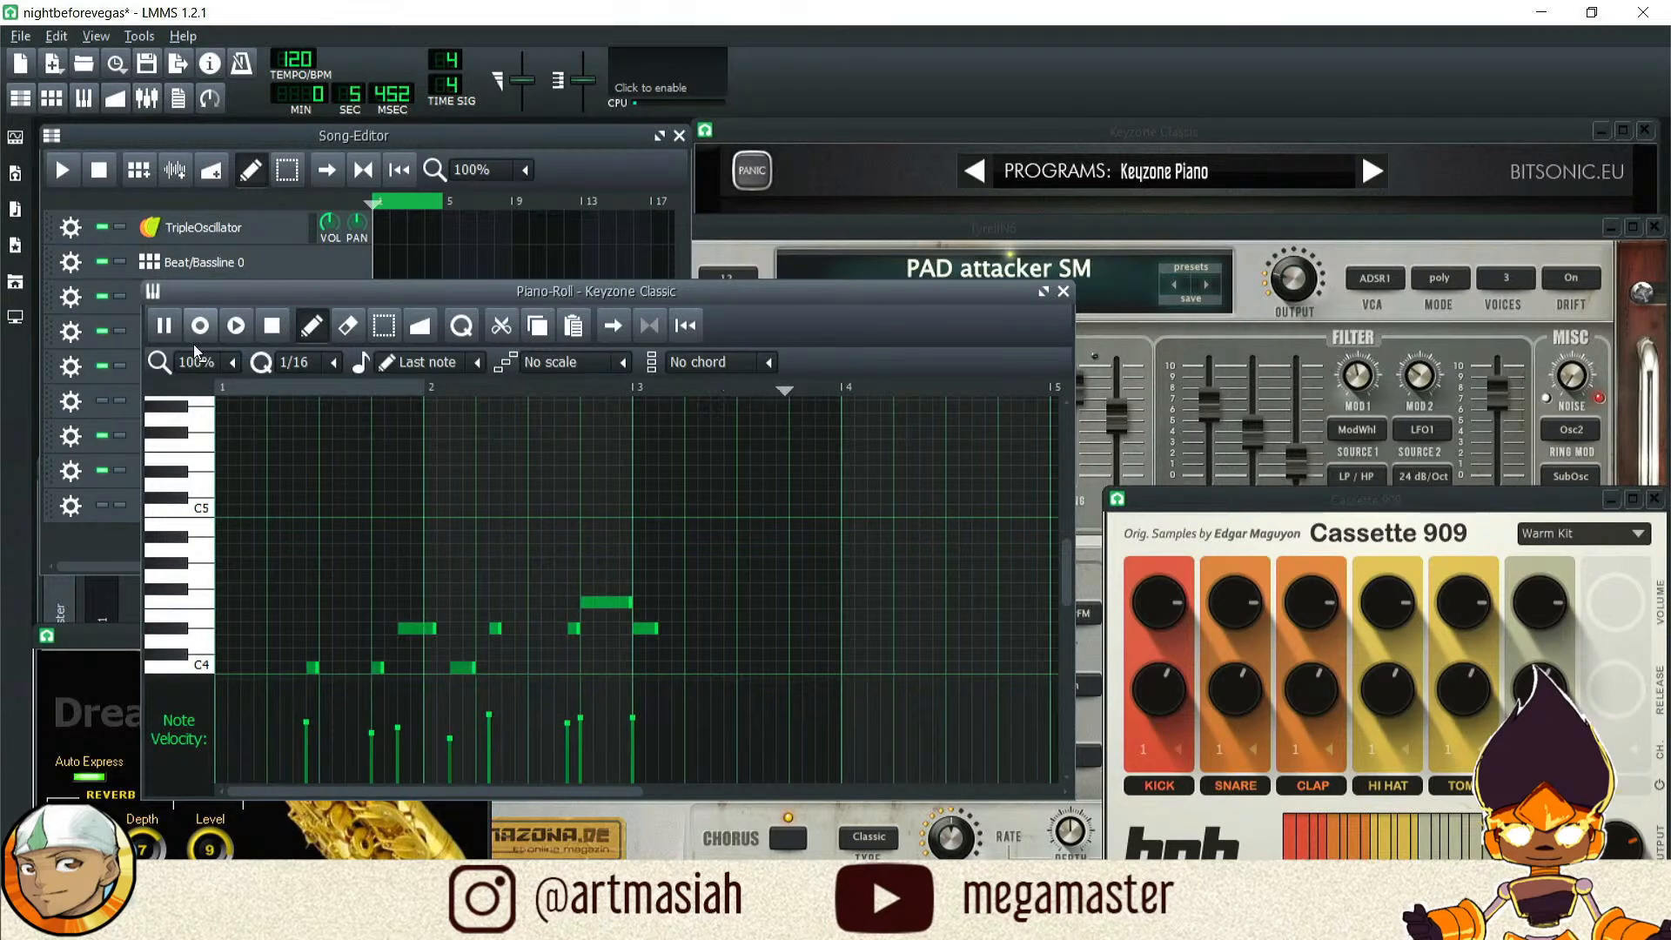
key(space)
Step: Select all the recorded notes and shift them seven 1/16 steps earlier so the melody starts at bar 1
scroll(525, 473, down, 5)
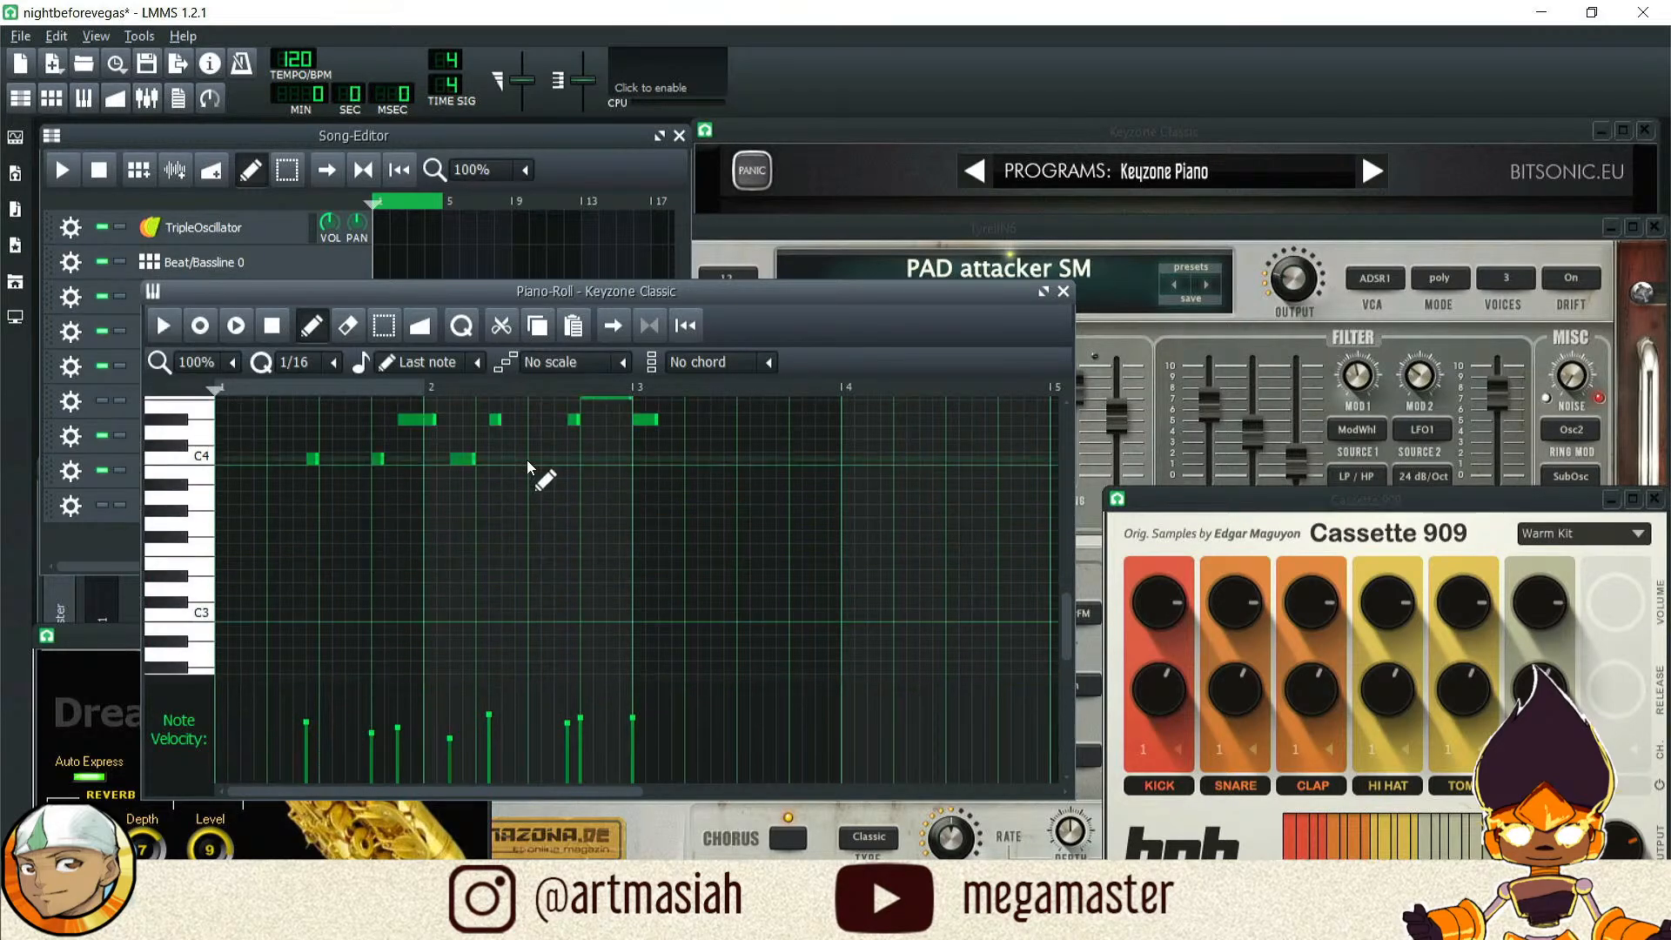
scroll(527, 467, up, 3)
key(ctrl+a)
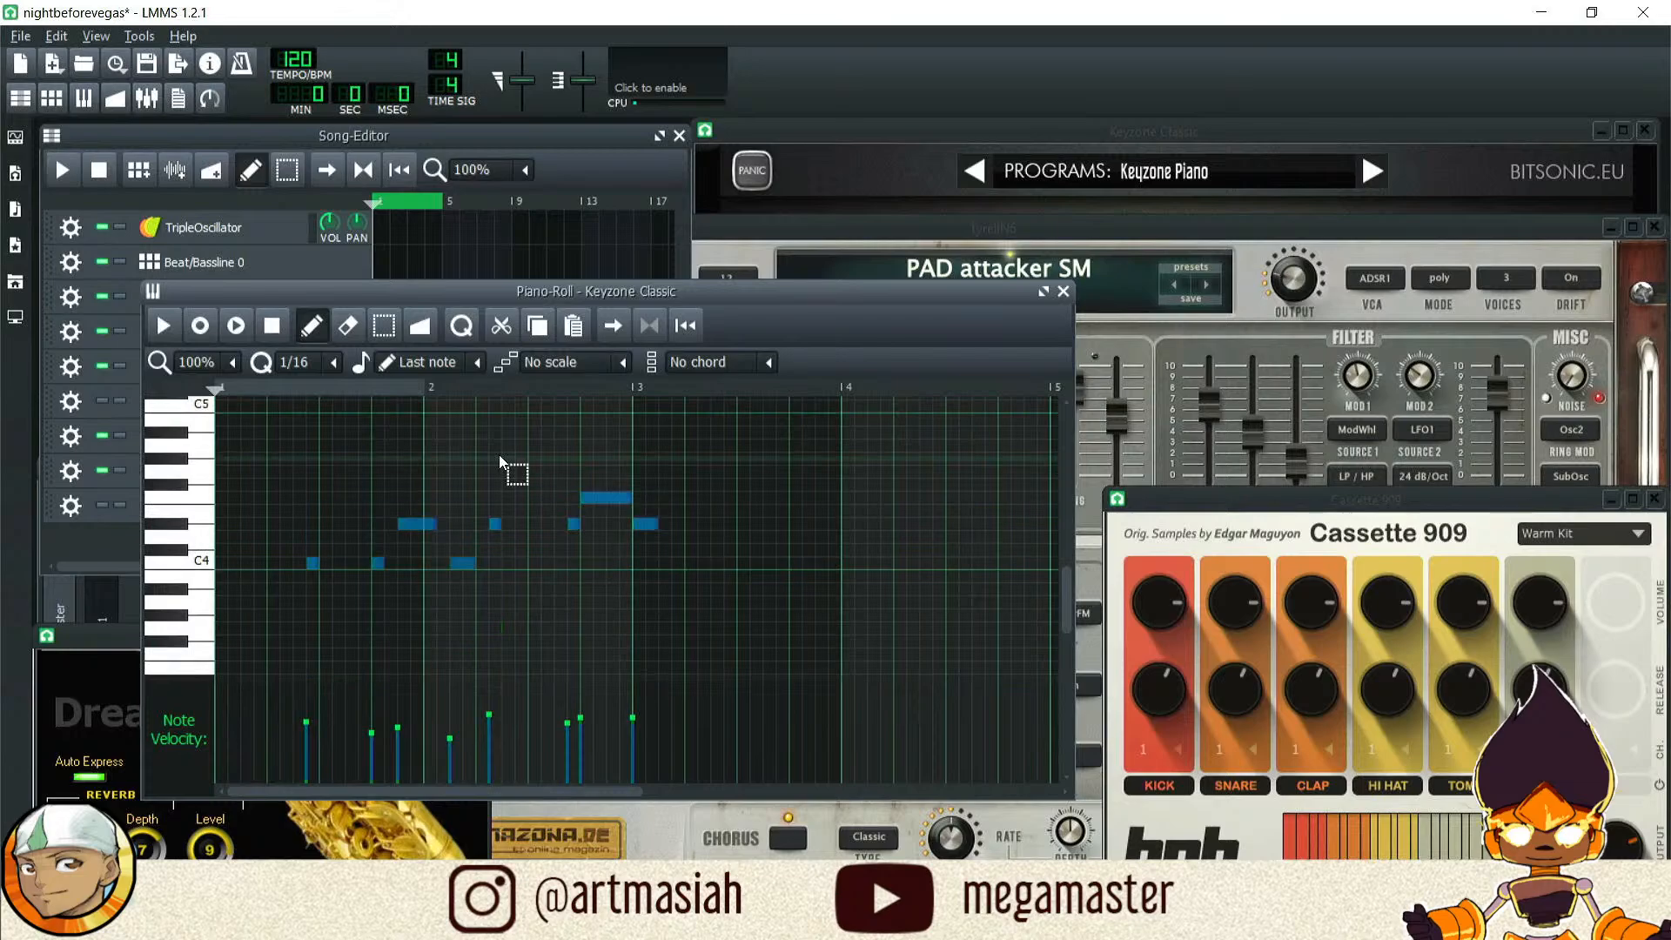
key(shift+Left)
key(shift+Left)
key(shift+Left)
key(shift+Left)
key(shift+Left)
key(shift+Left)
key(shift+Left)
Step: With the clip playing, move the last two notes 1/16 later, and move every note after the first 1/16 later
key(space)
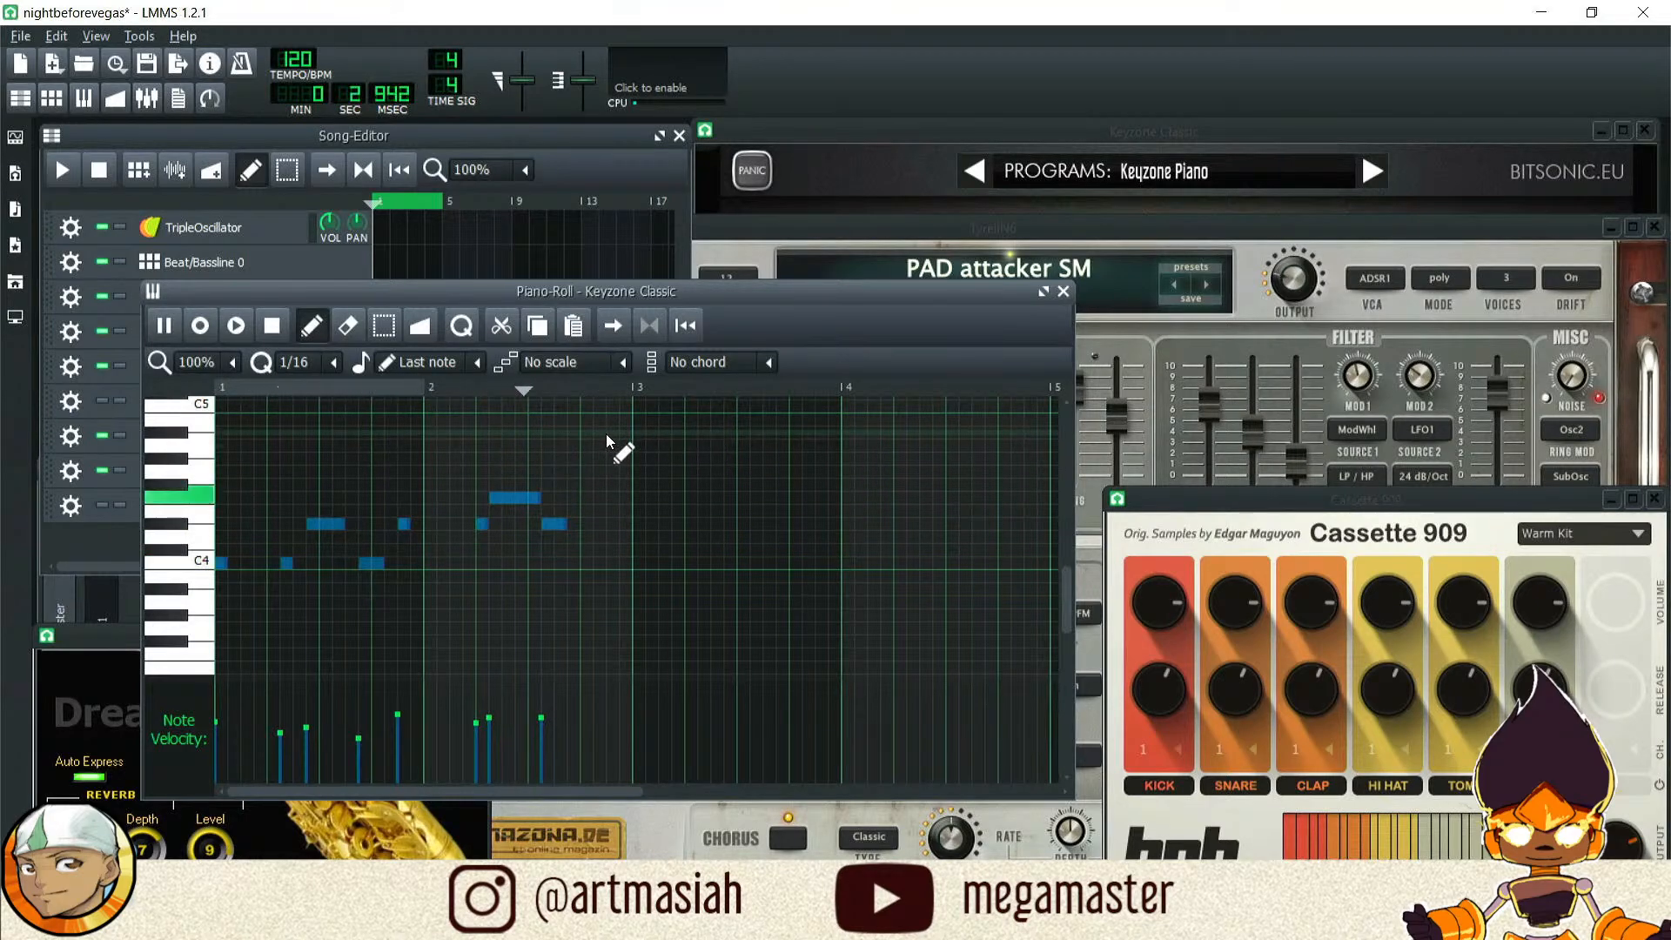
drag(525, 478, 703, 551)
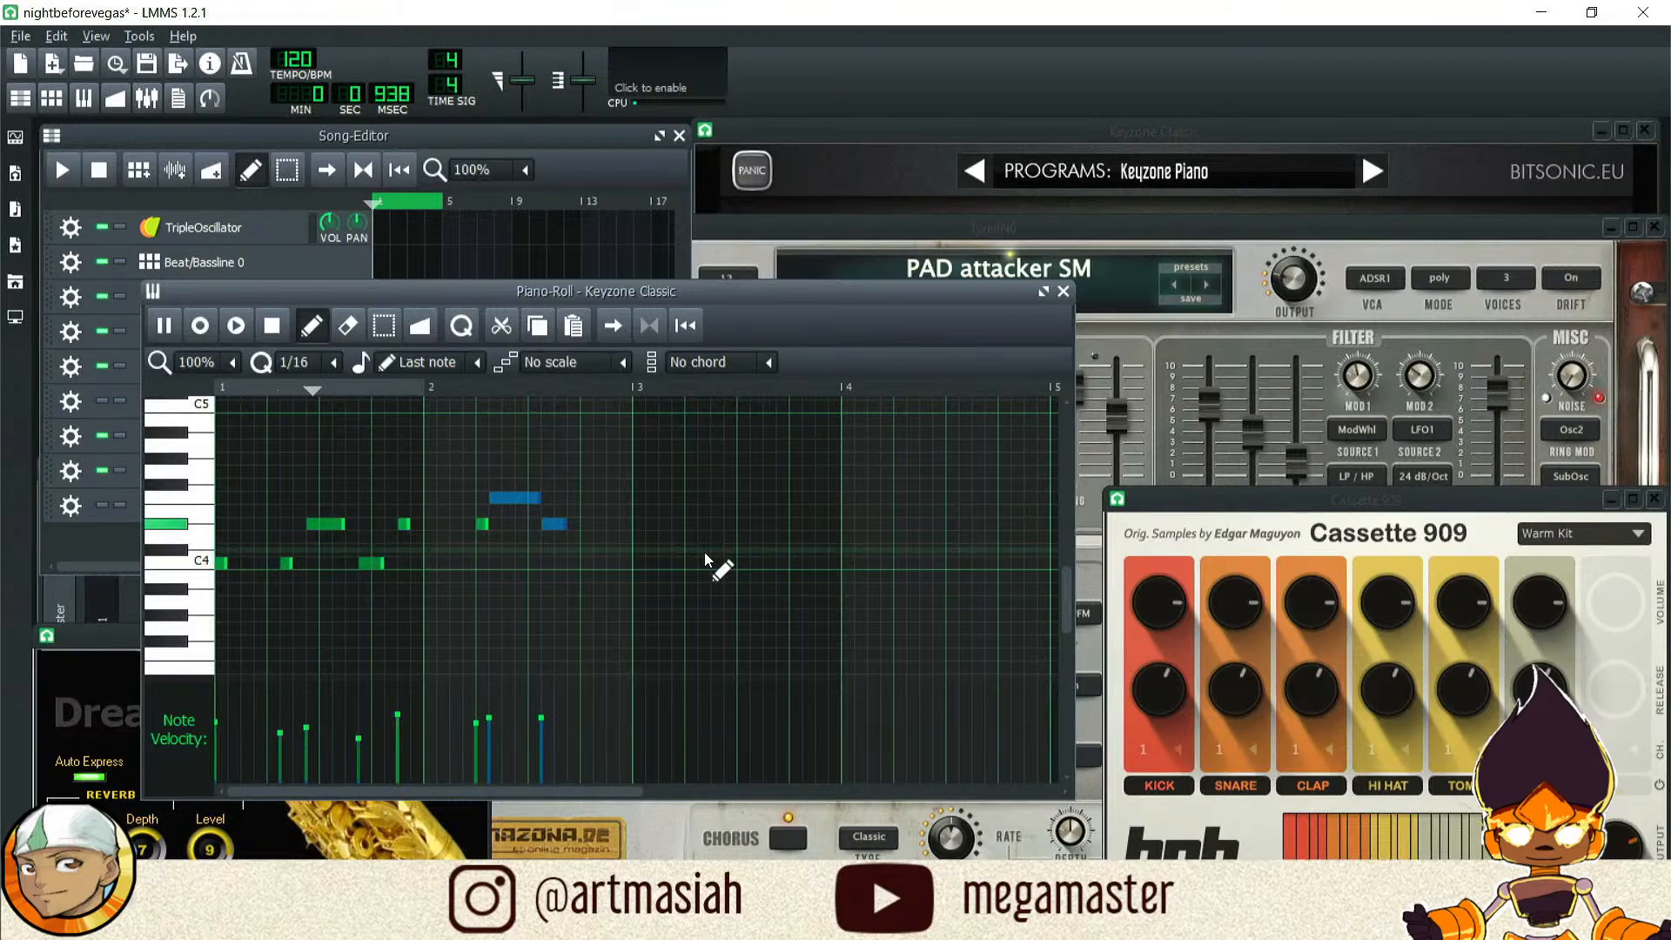
key(shift+Right)
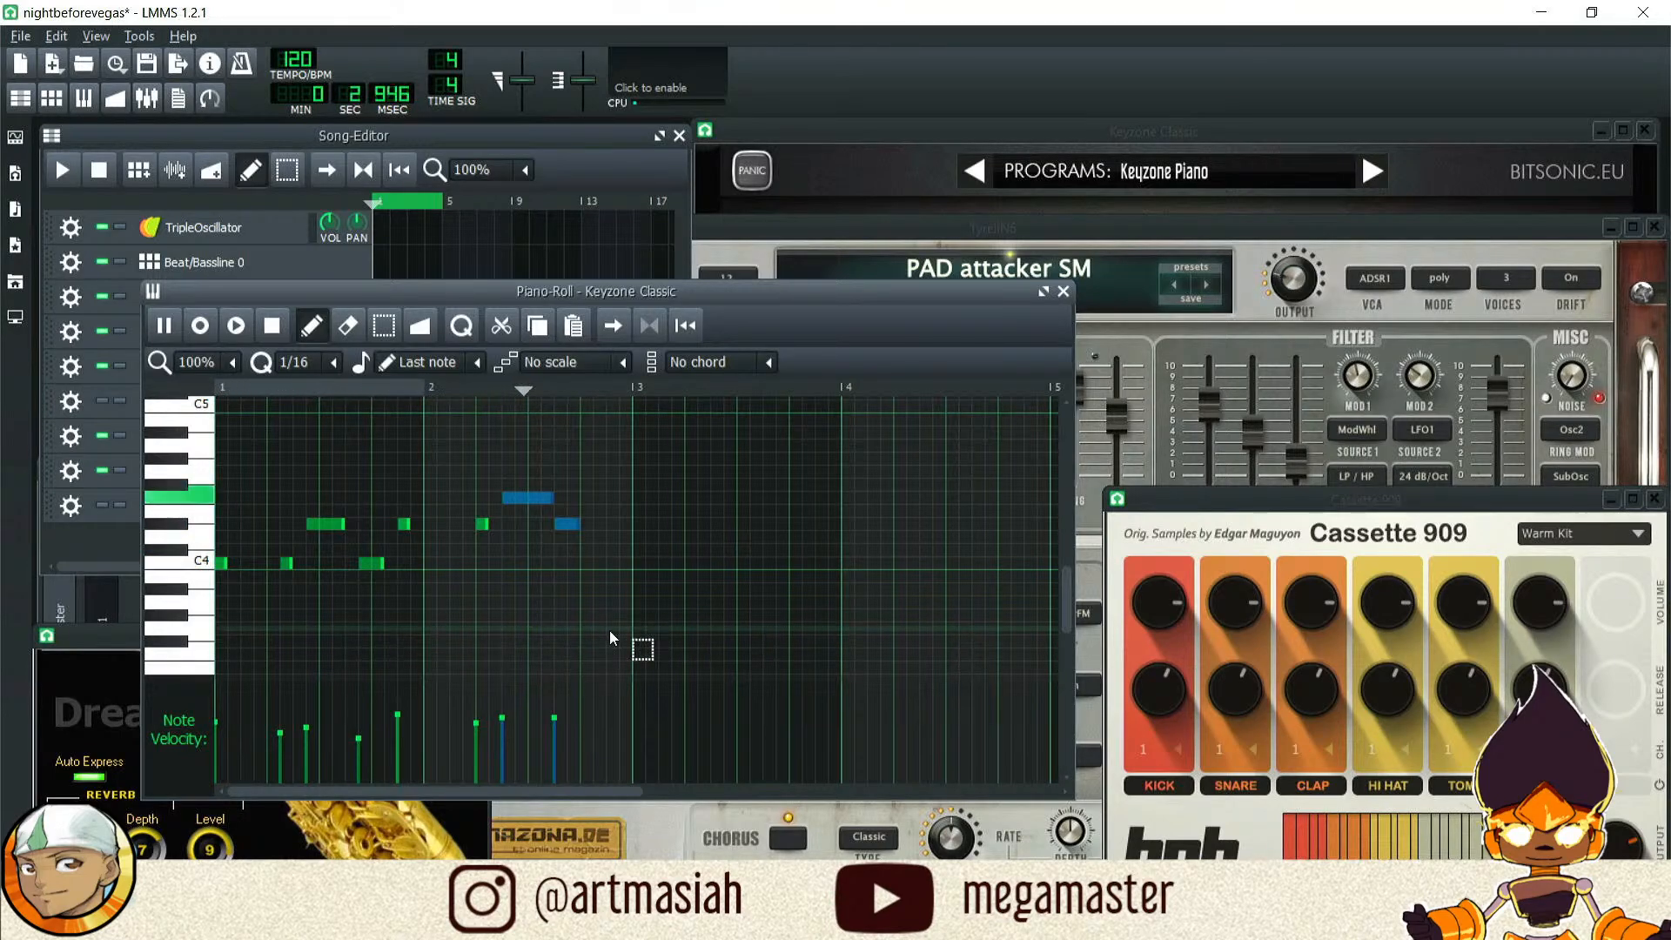
drag(278, 451, 691, 625)
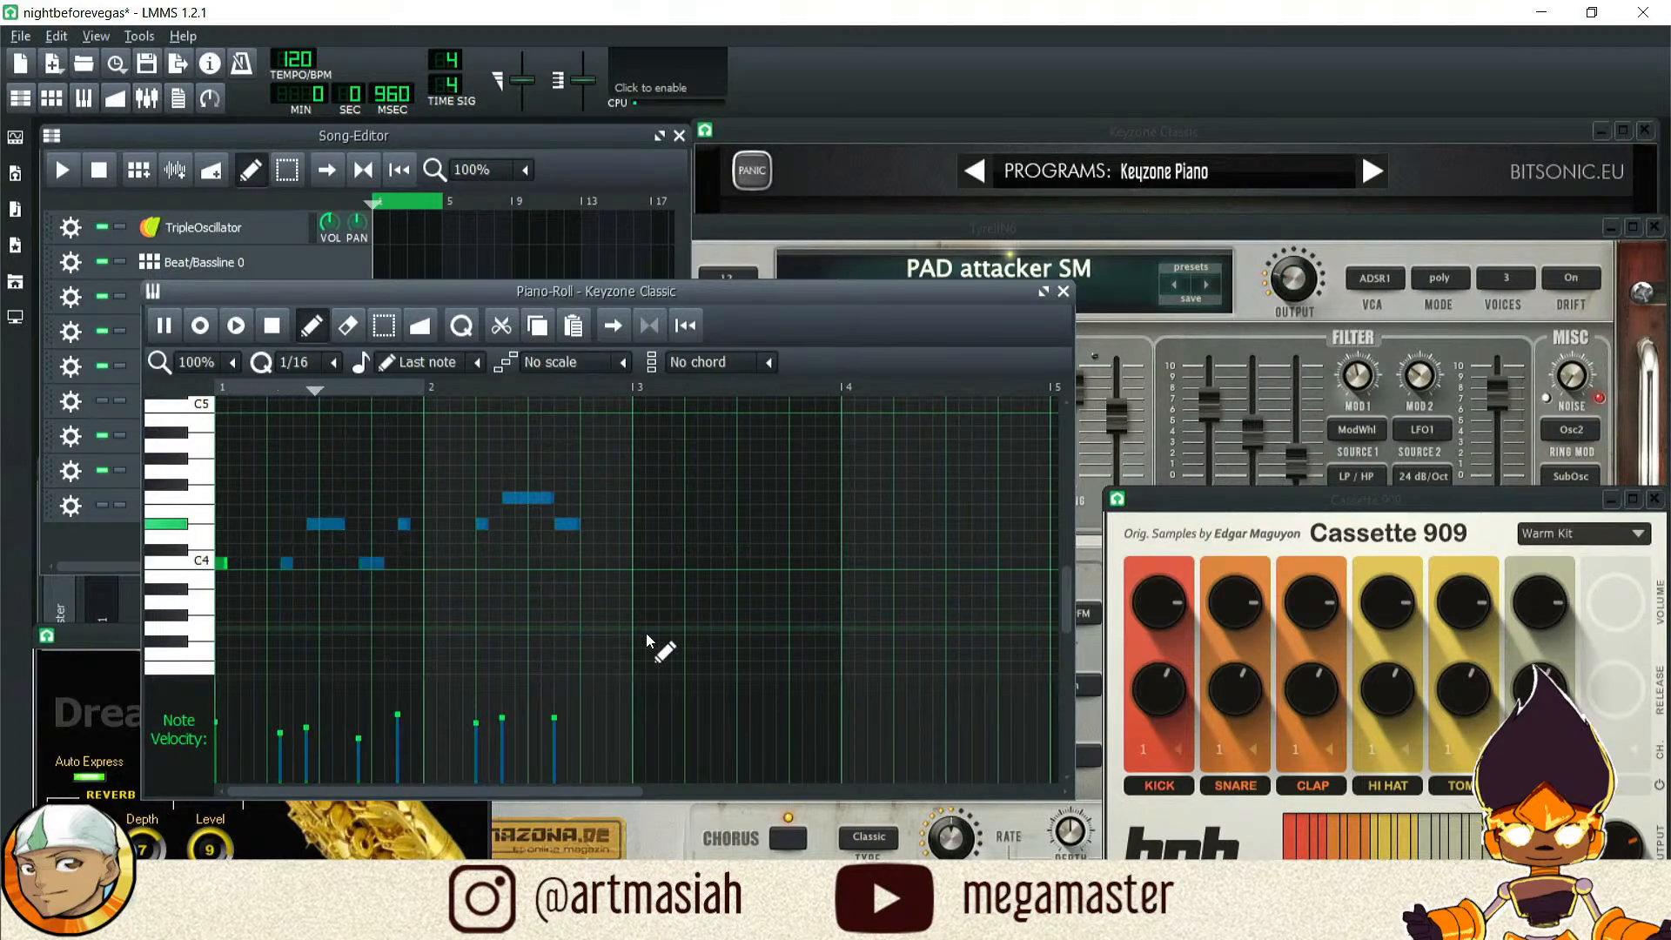
key(shift+Right)
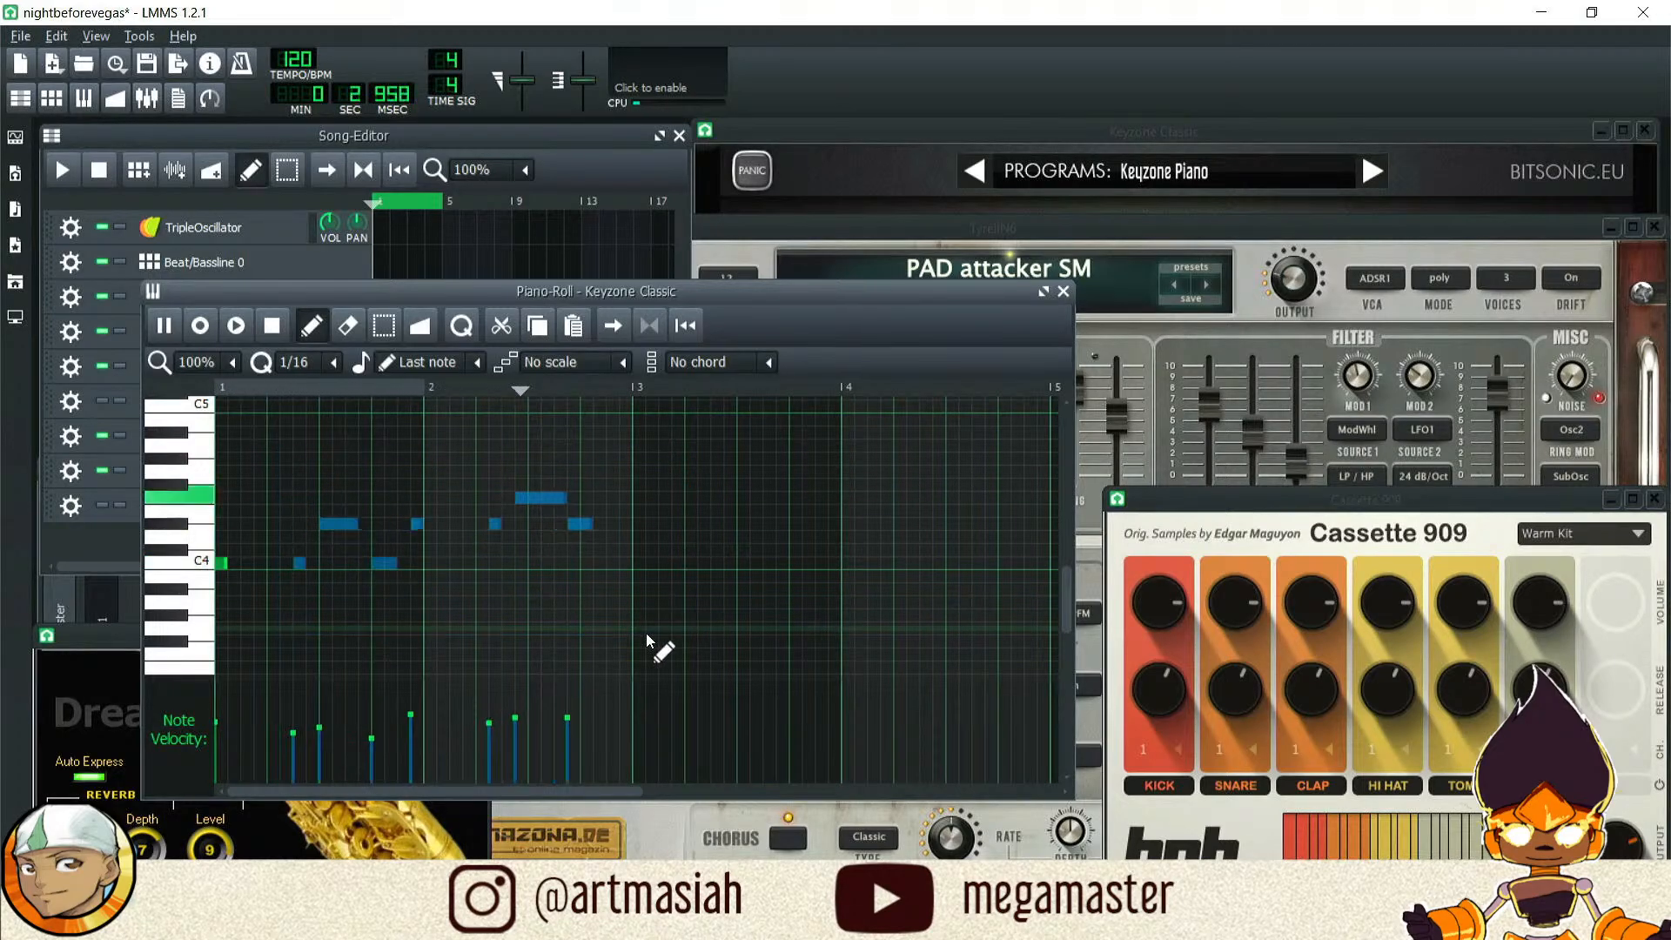
Step: Move the last four notes of the melody 1/16 later so the first of them falls on bar 2
drag(570, 477, 578, 550)
drag(533, 452, 559, 513)
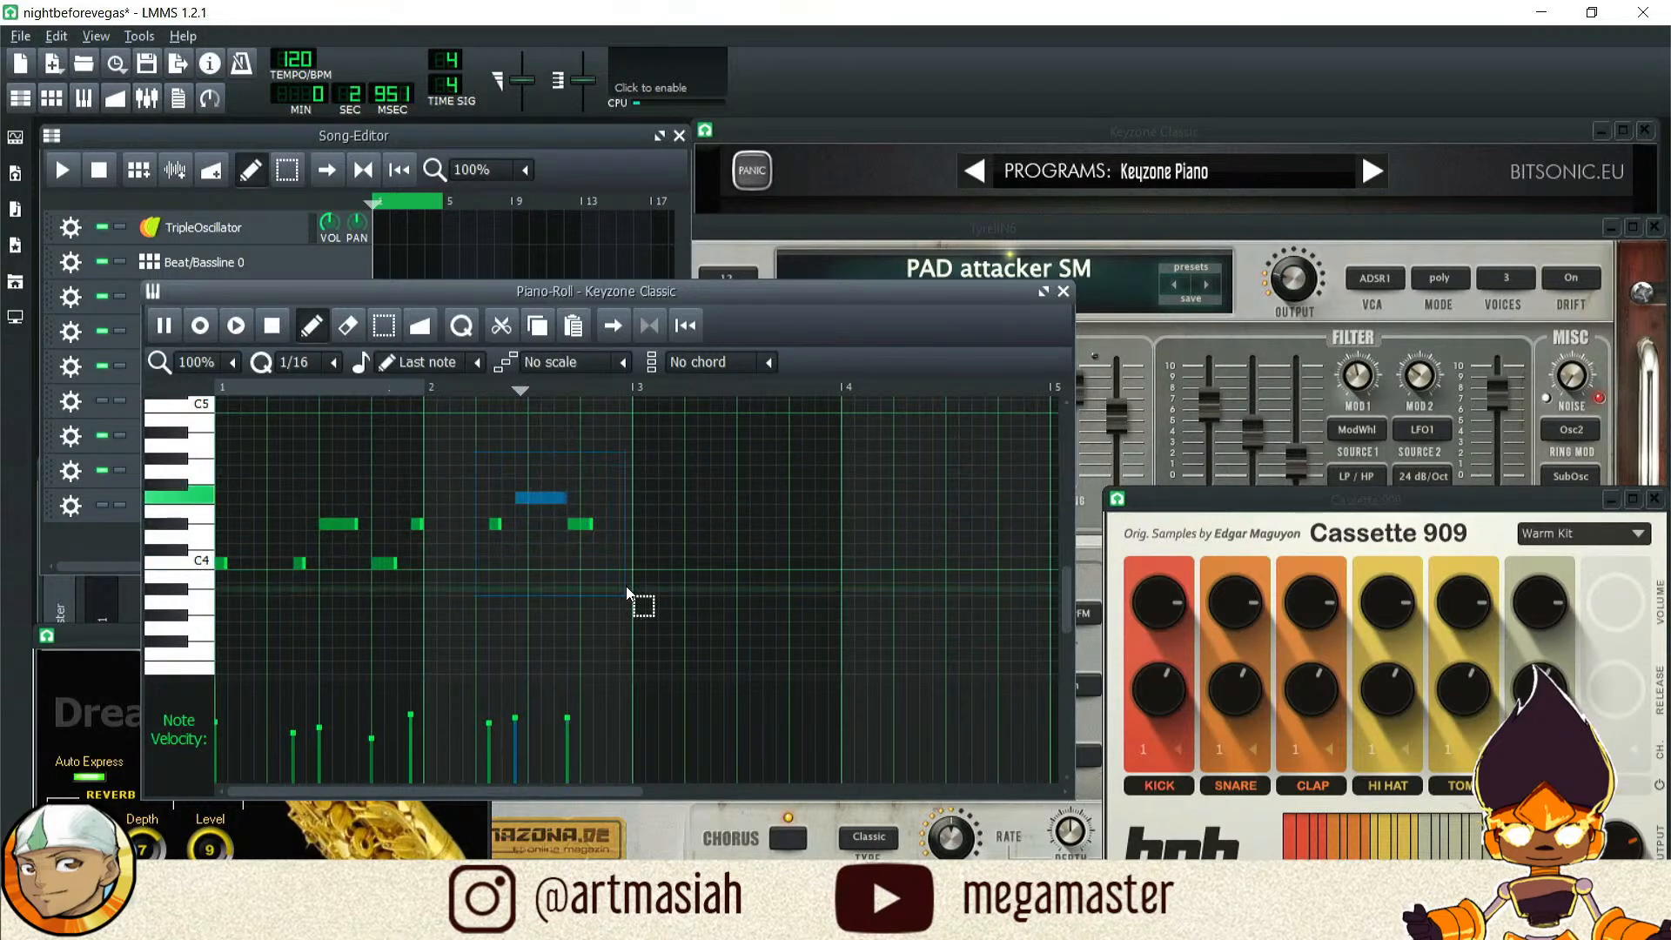
scroll(630, 609, down, 3)
scroll(630, 608, up, 3)
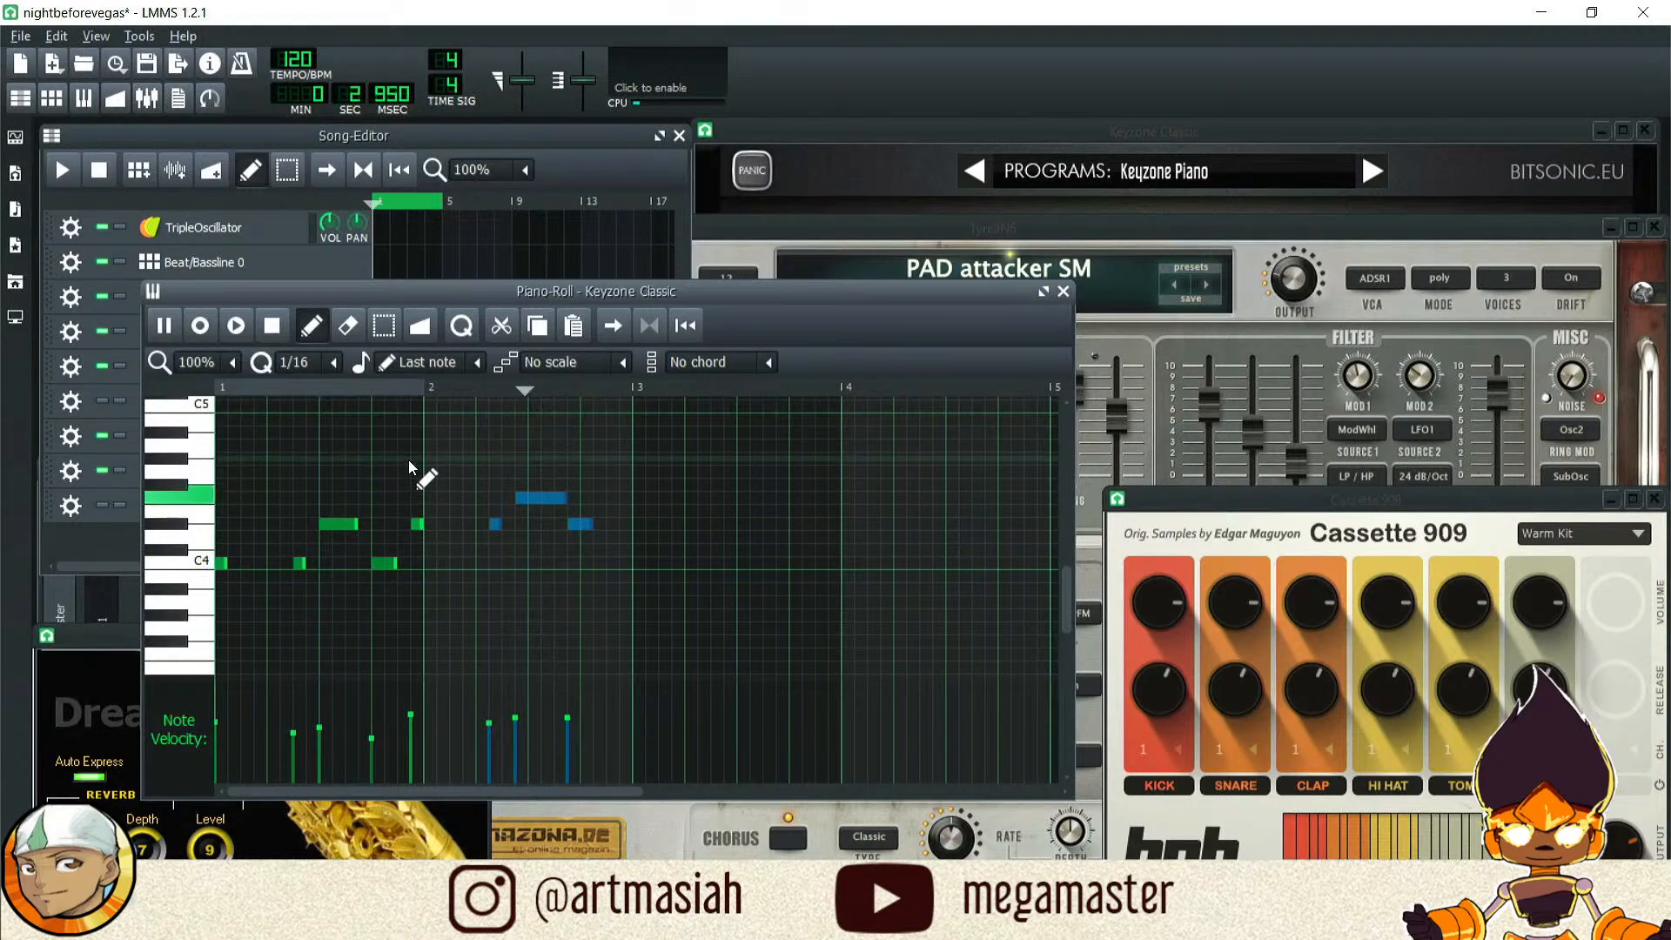
drag(416, 442, 621, 629)
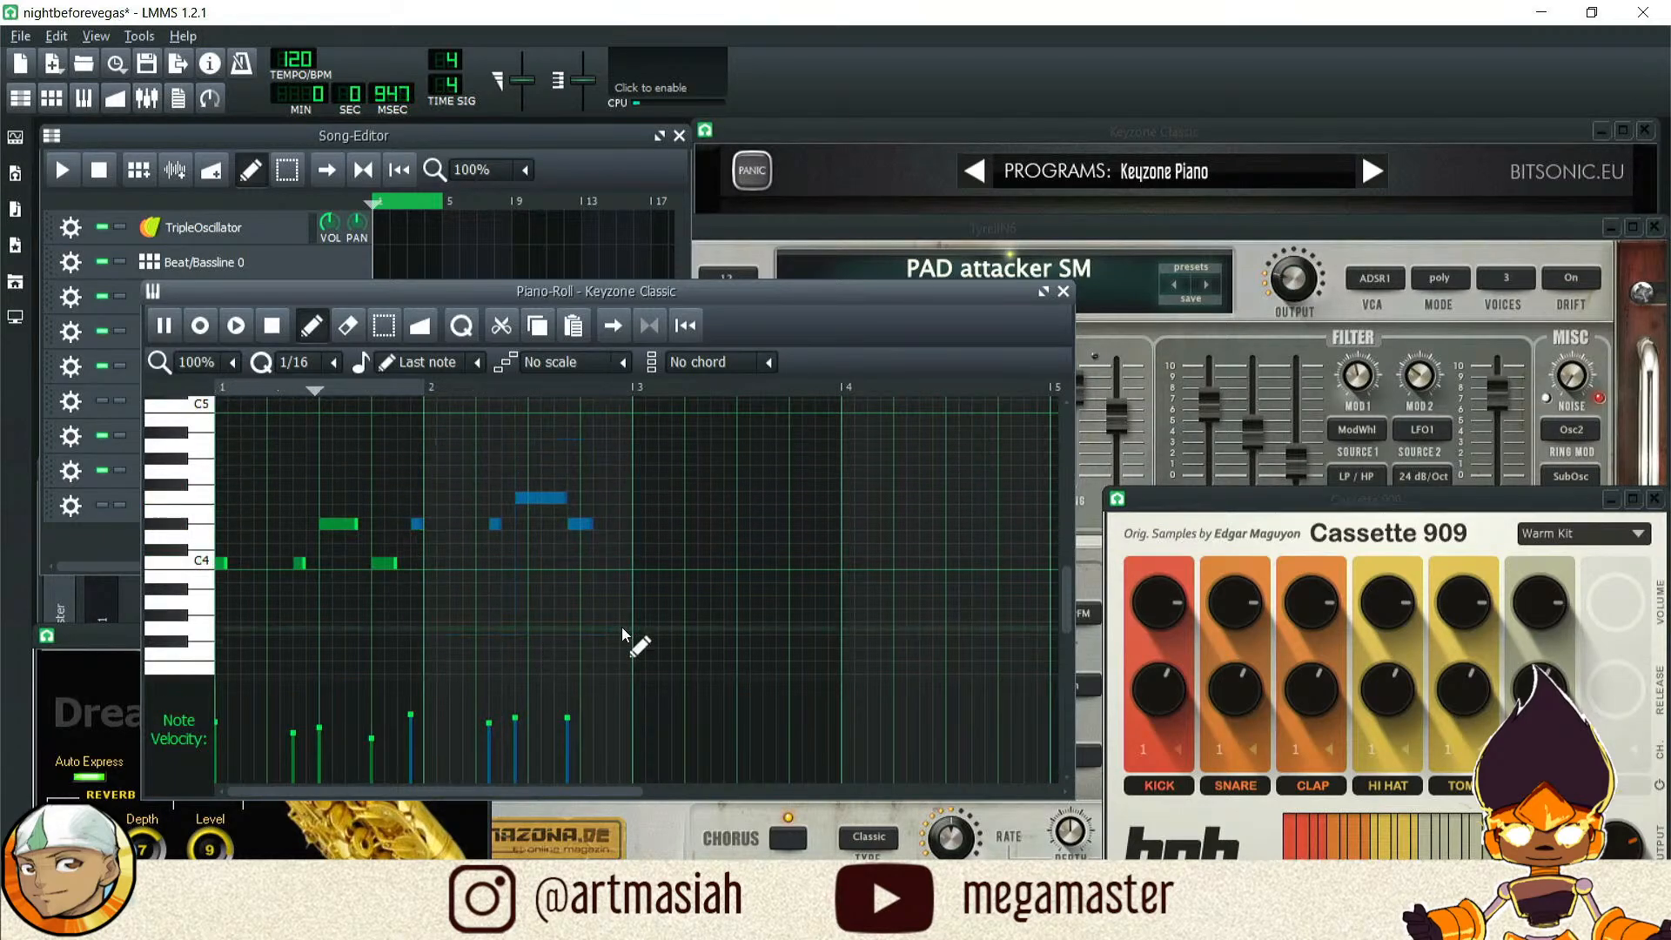
key(Right)
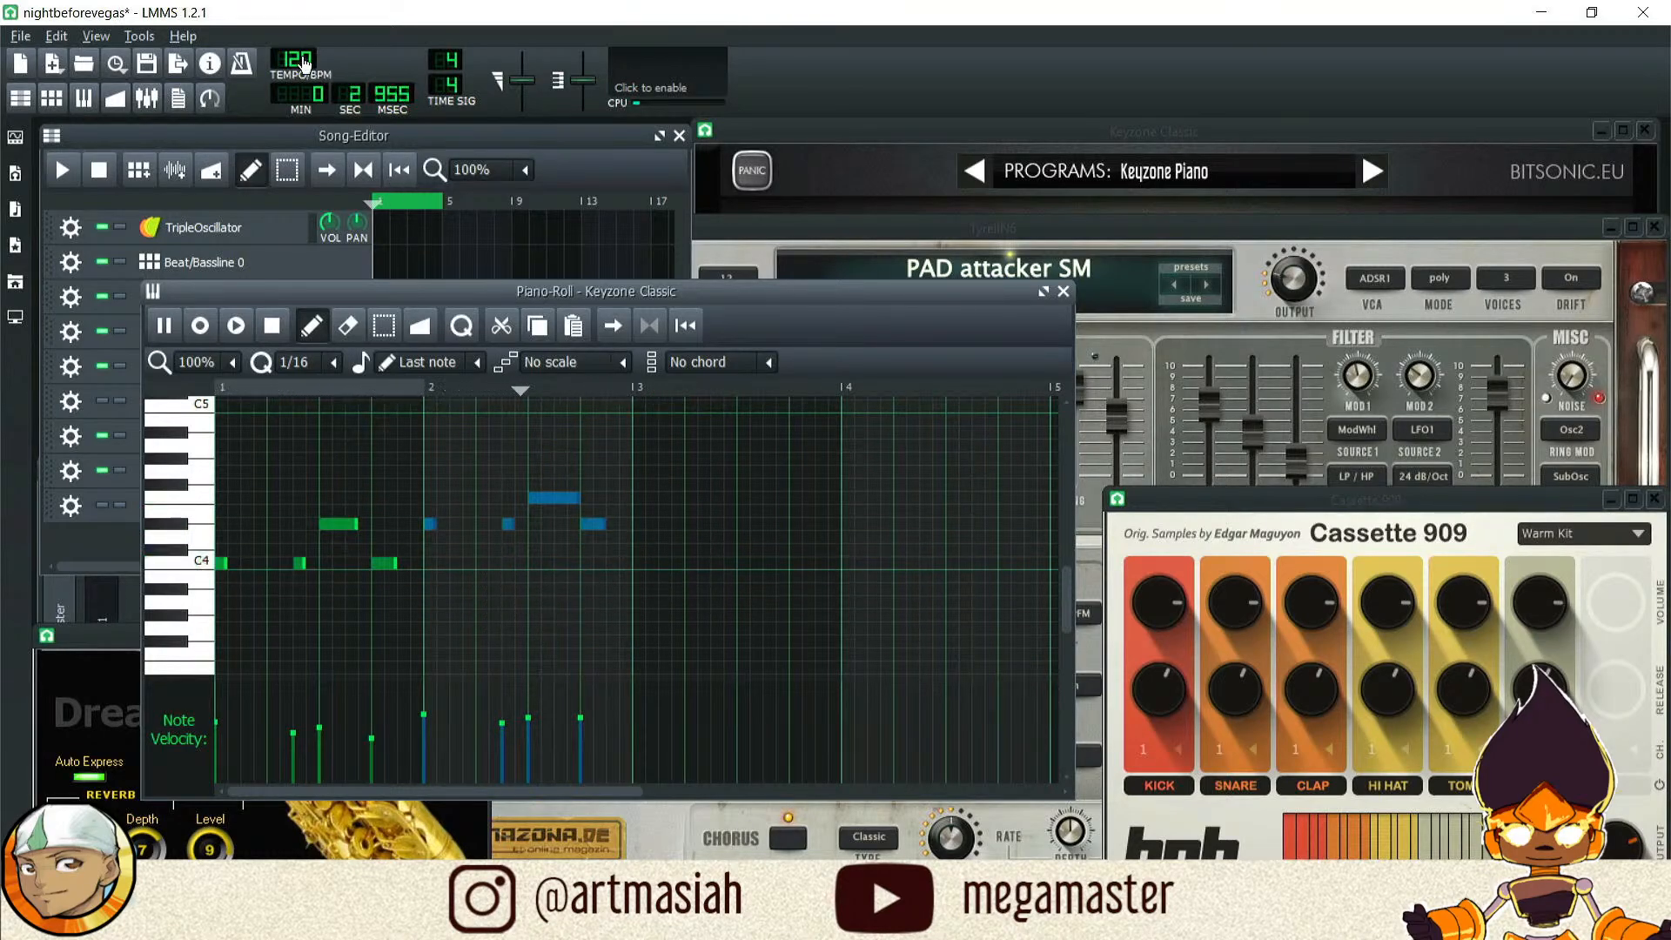
Step: Try a faster song tempo of 140 BPM, and set it back to 120 BPM
scroll(295, 60, up, 20)
scroll(296, 60, up, 6)
scroll(296, 60, down, 7)
scroll(295, 60, down, 1)
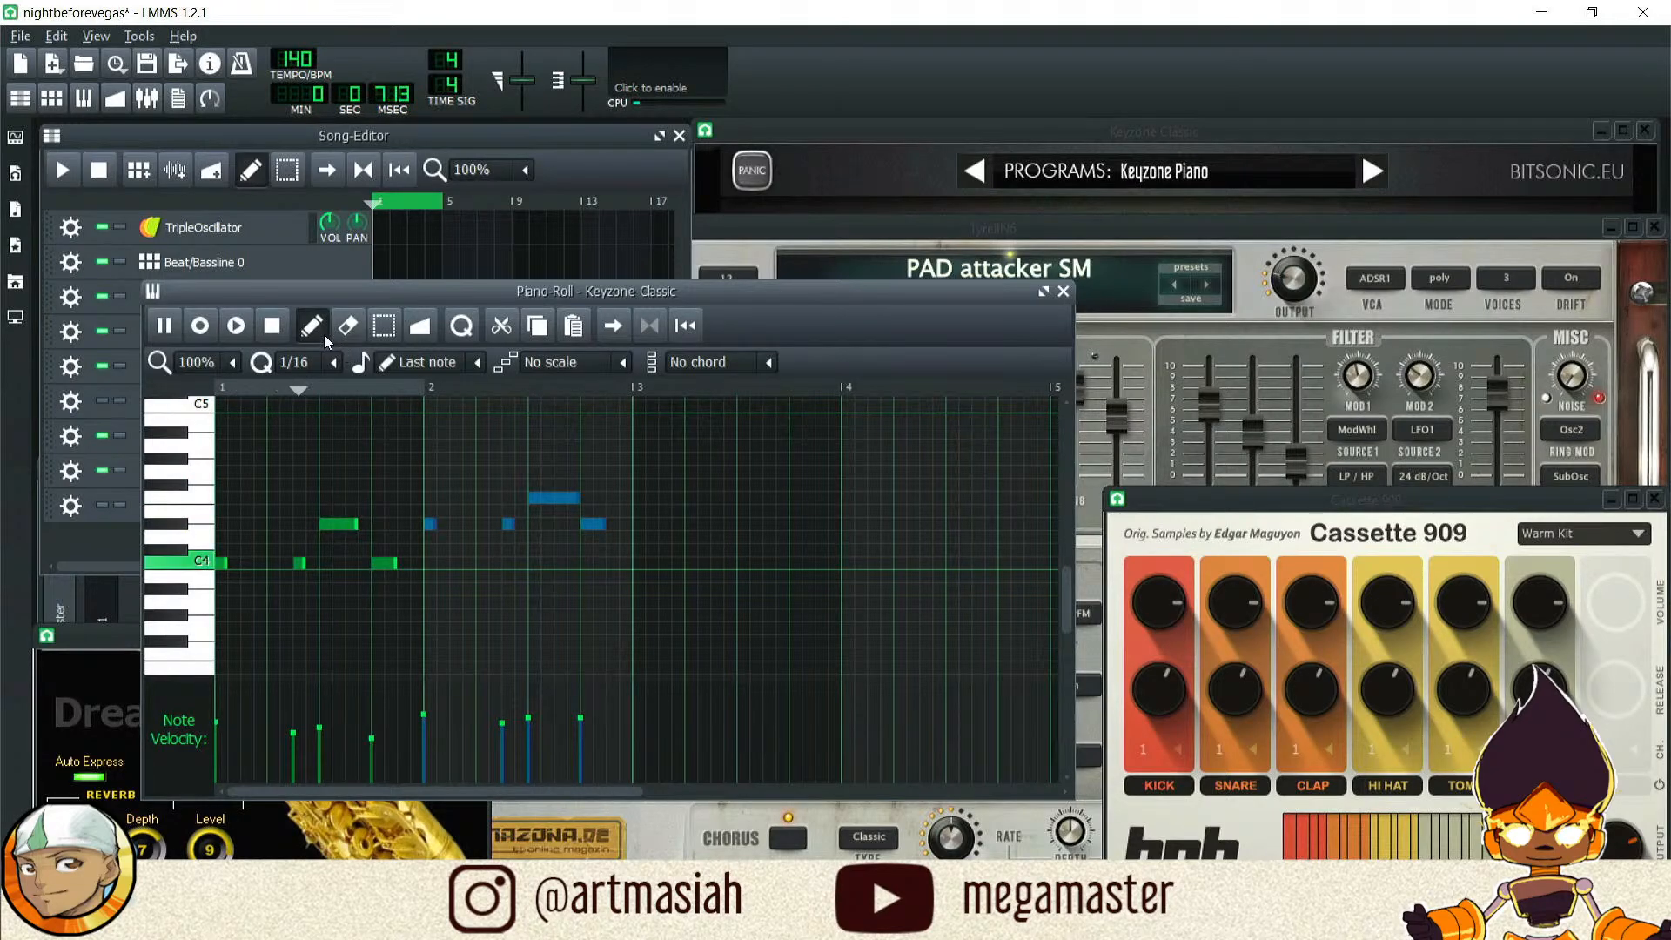
drag(291, 67, 292, 85)
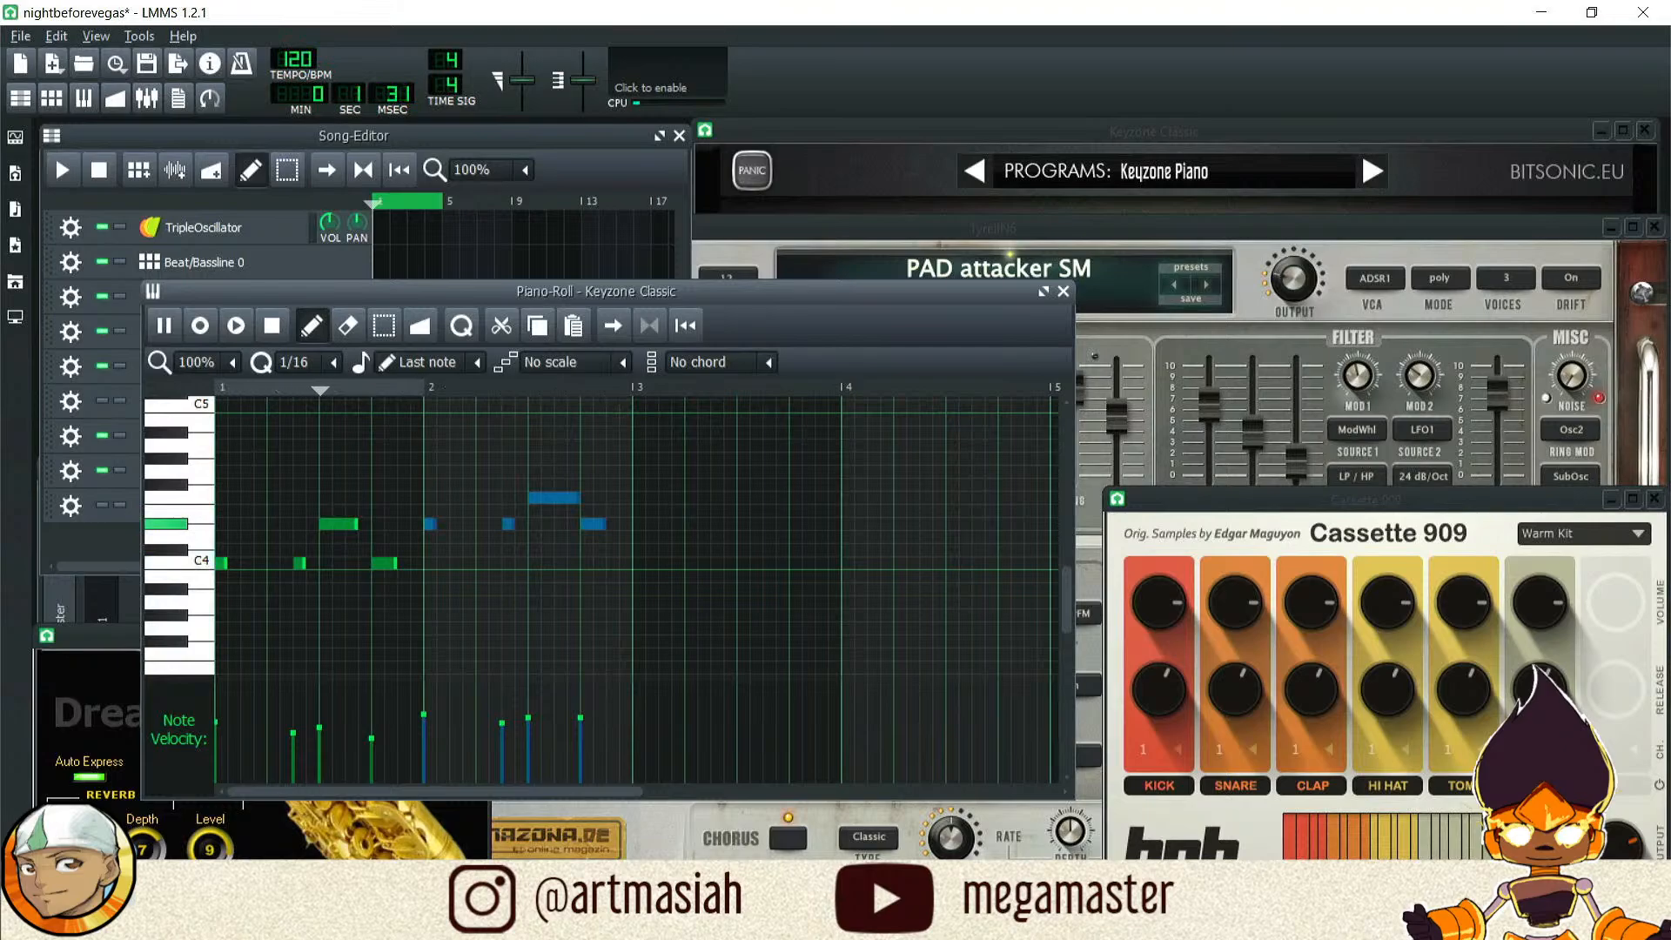
Step: Close the note editor, stop playback and duplicate the Keyzone Classic clip right after the original at bar 3
click(1064, 290)
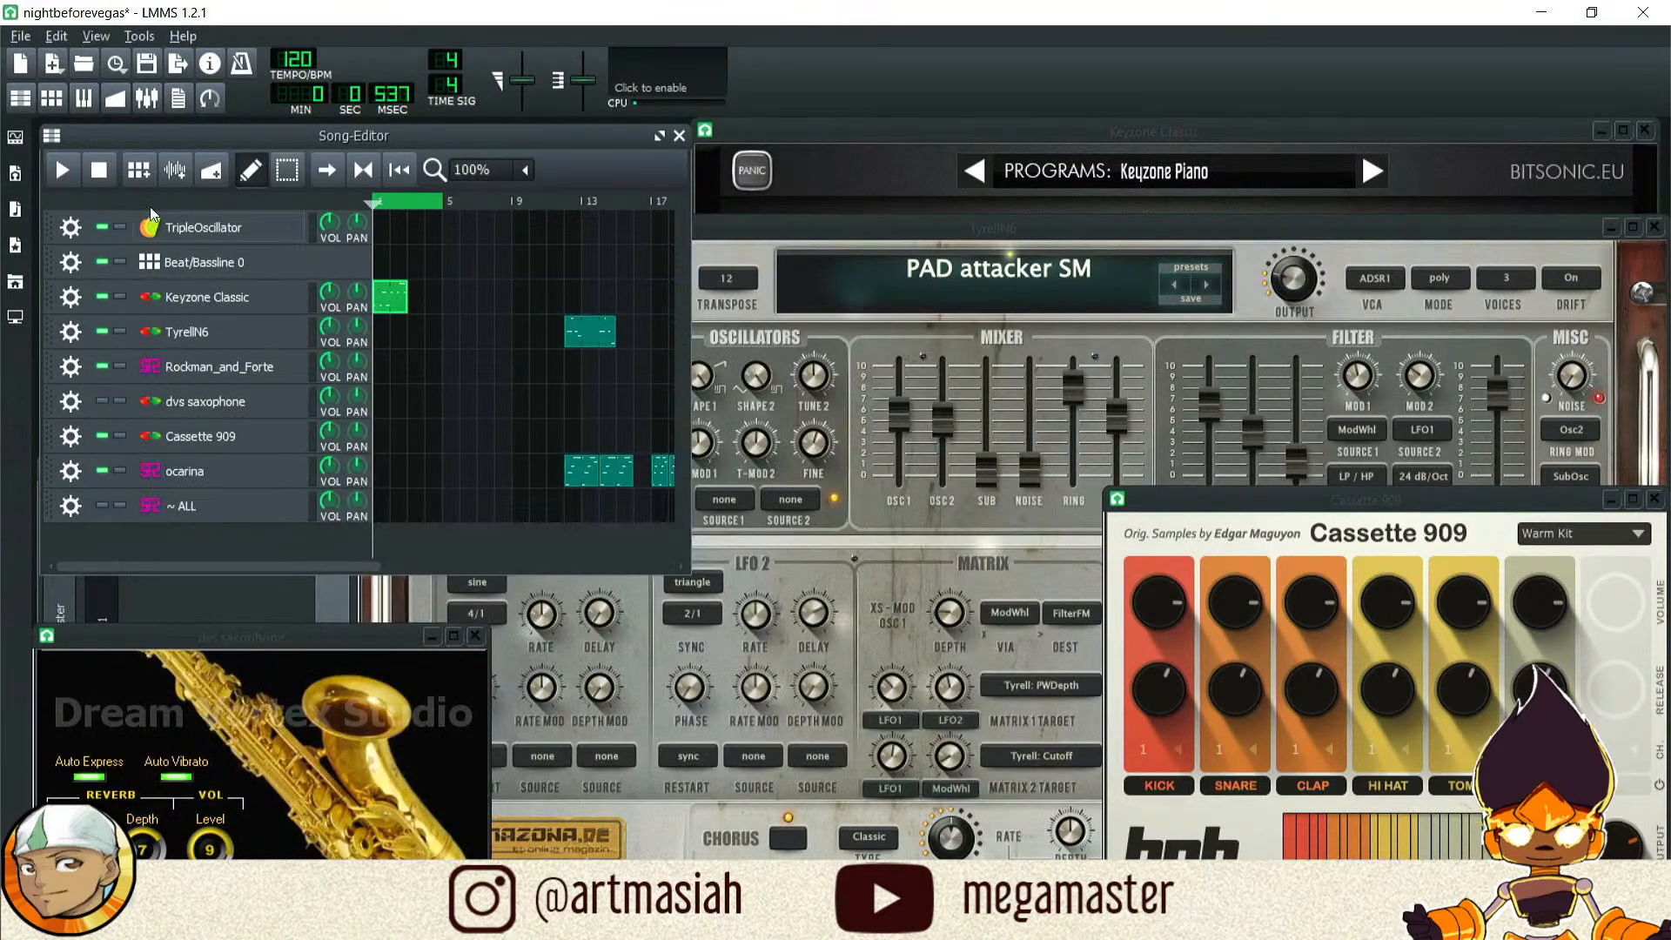
click(106, 172)
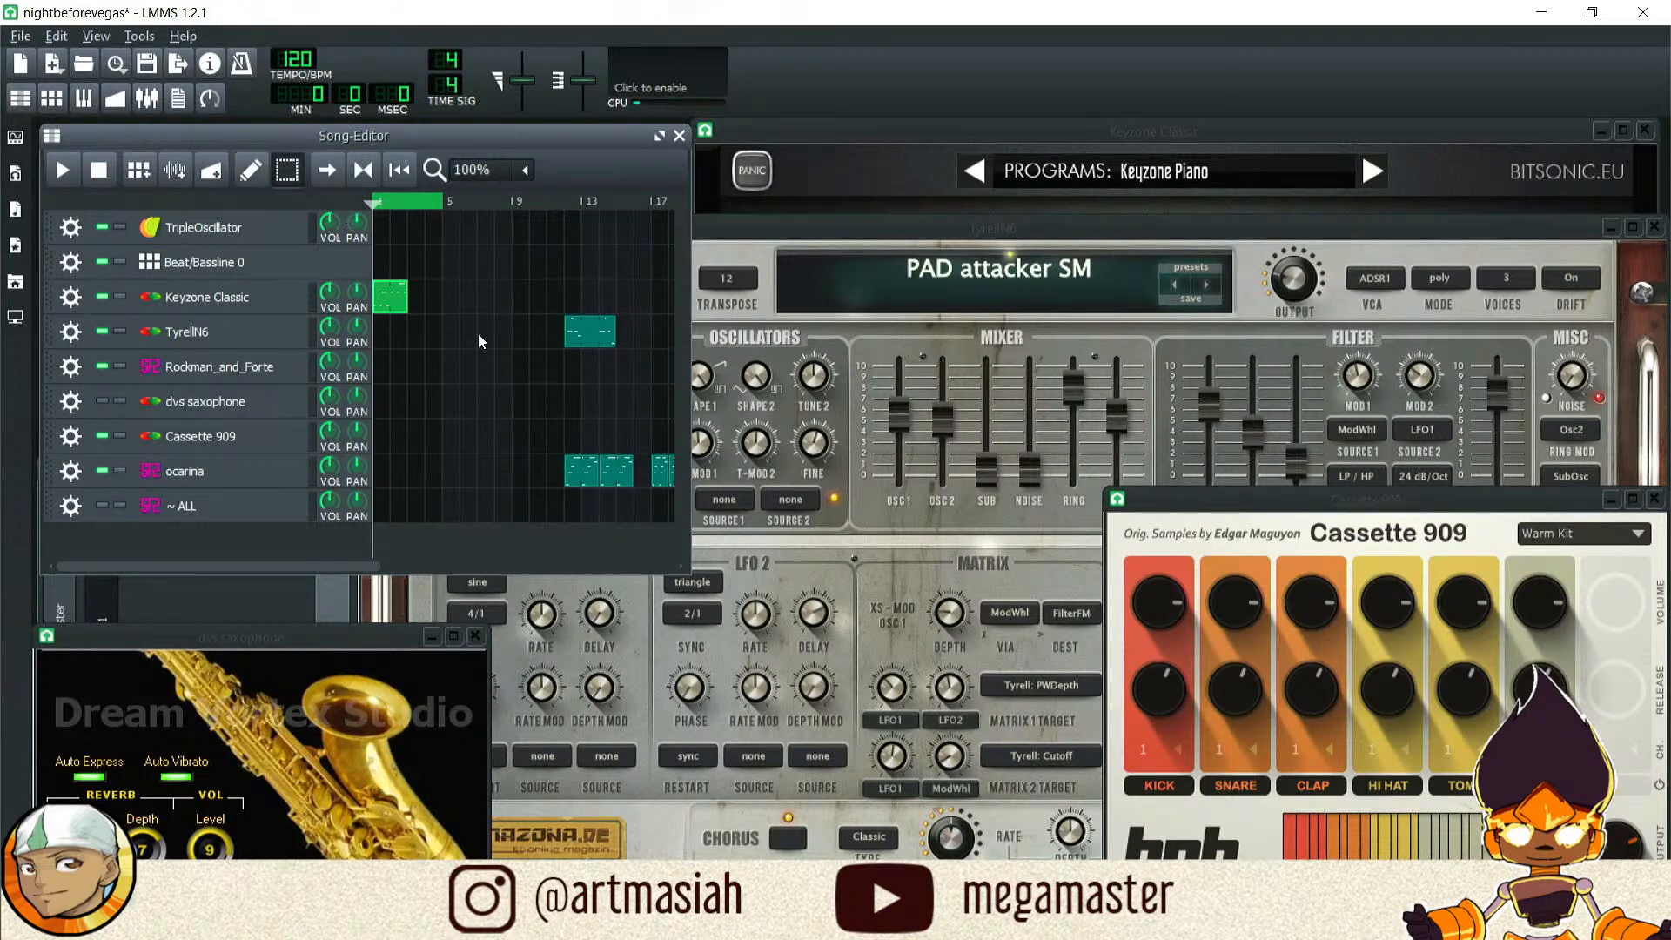
key(ctrl+a)
click(247, 168)
drag(389, 298, 419, 298)
Step: Transpose all notes of the duplicated Keyzone Classic clip down an octave and back up three semitones, and close its editor
double_click(419, 298)
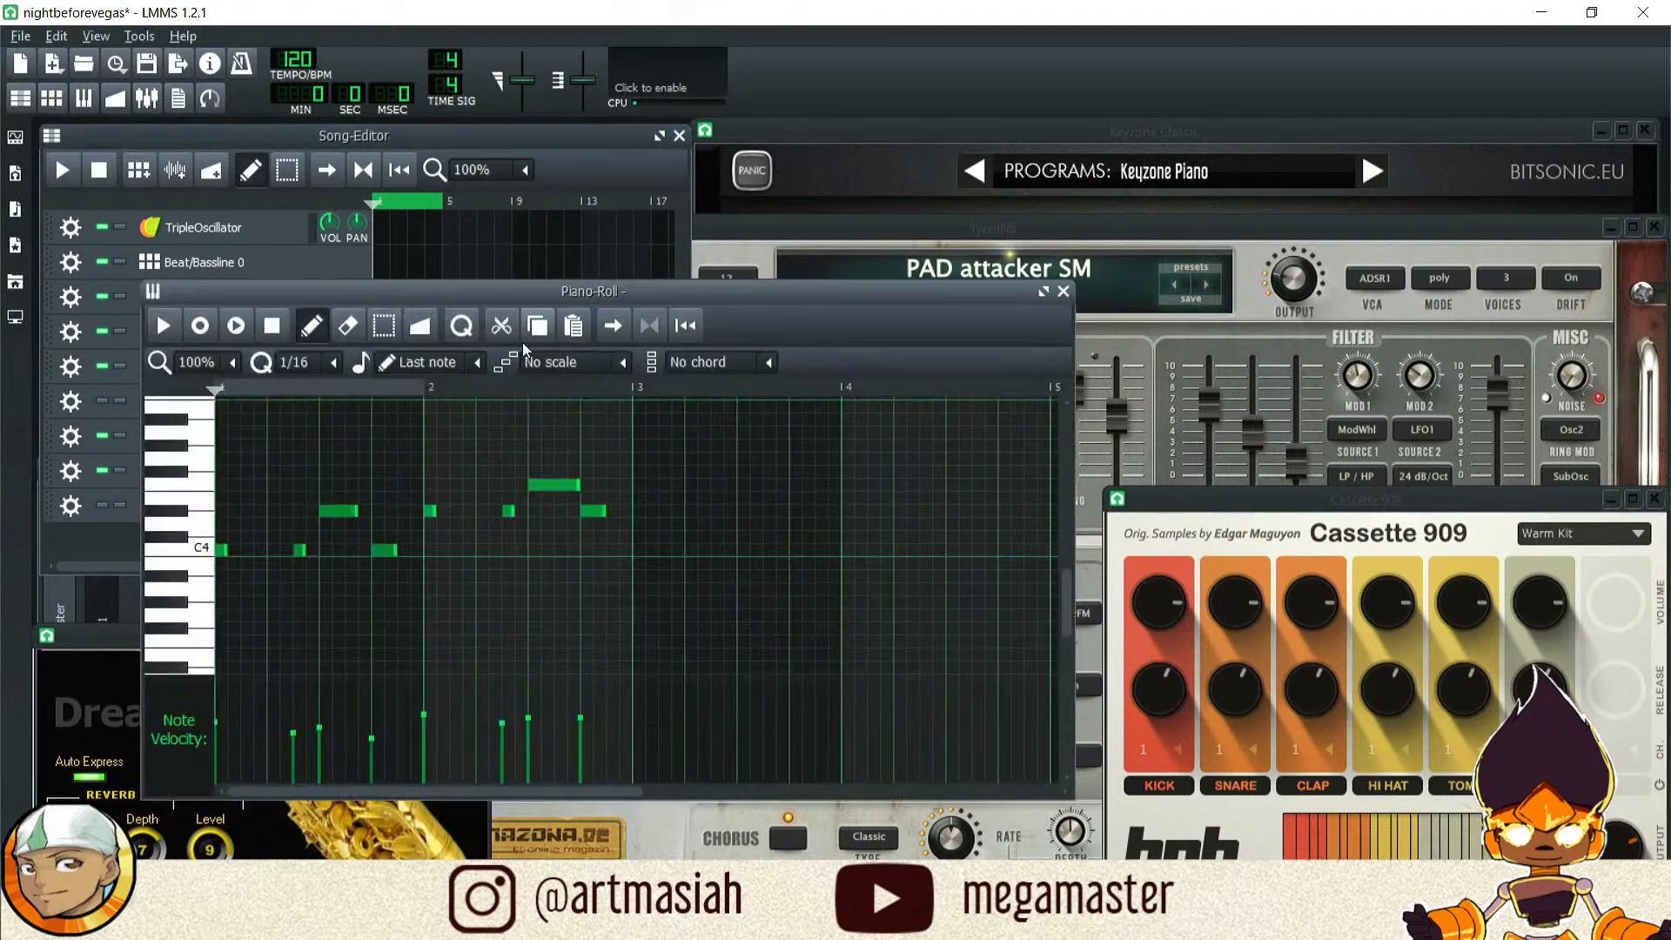
key(ctrl+a)
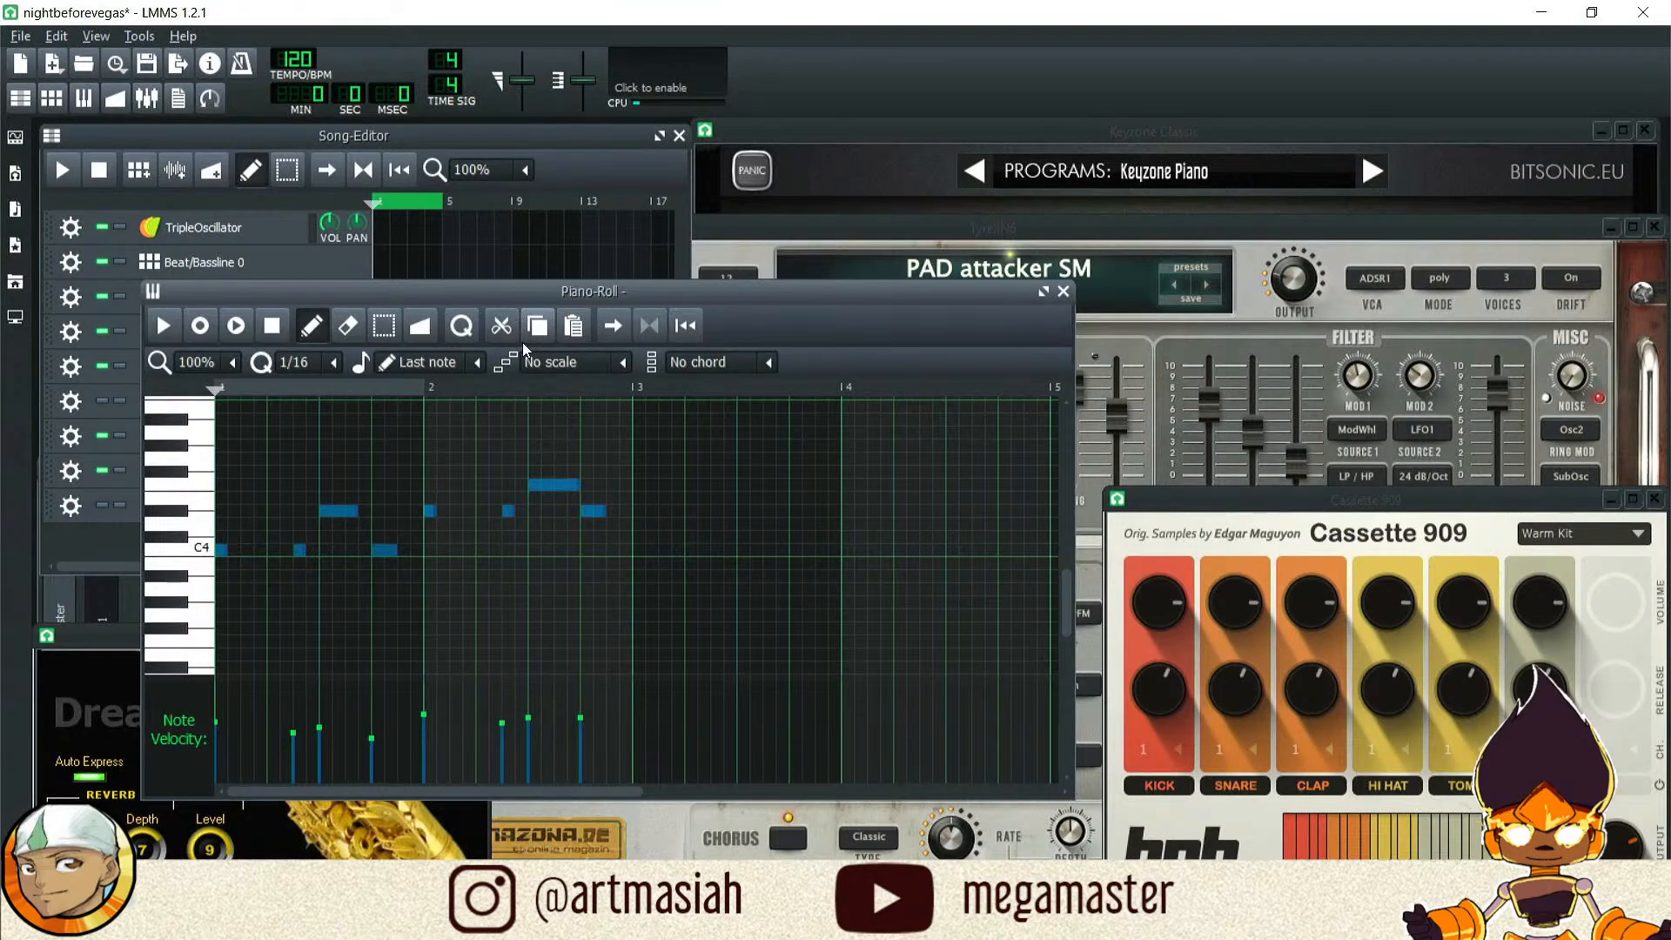
key(ctrl+Down)
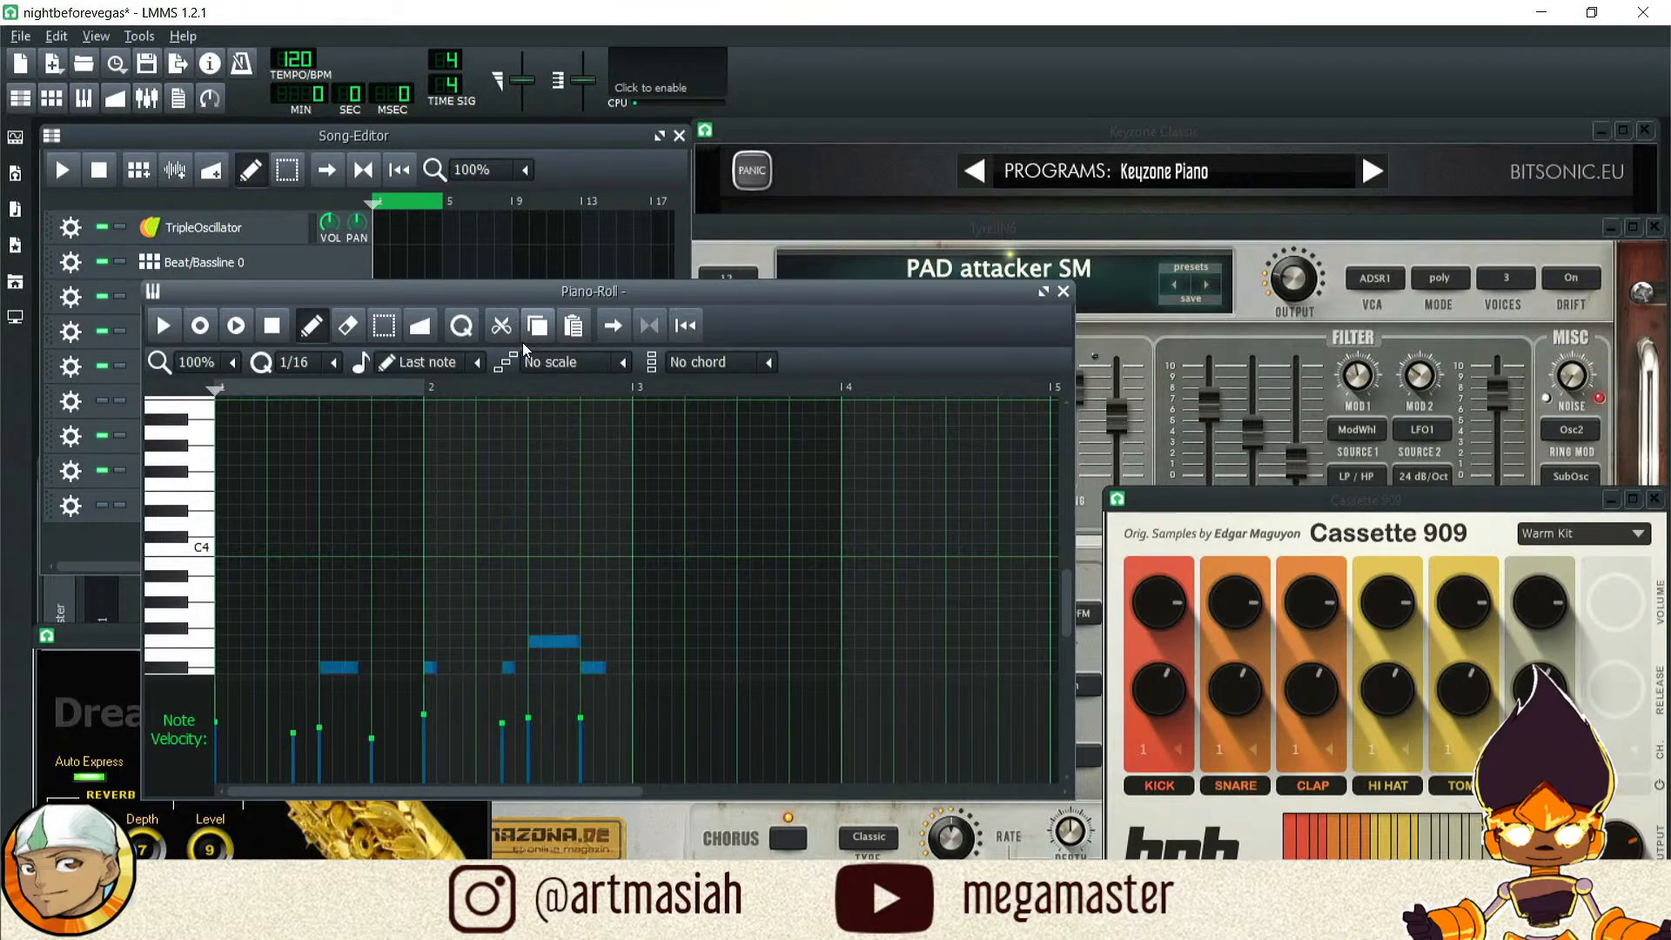
key(Up)
key(Up)
key(Up)
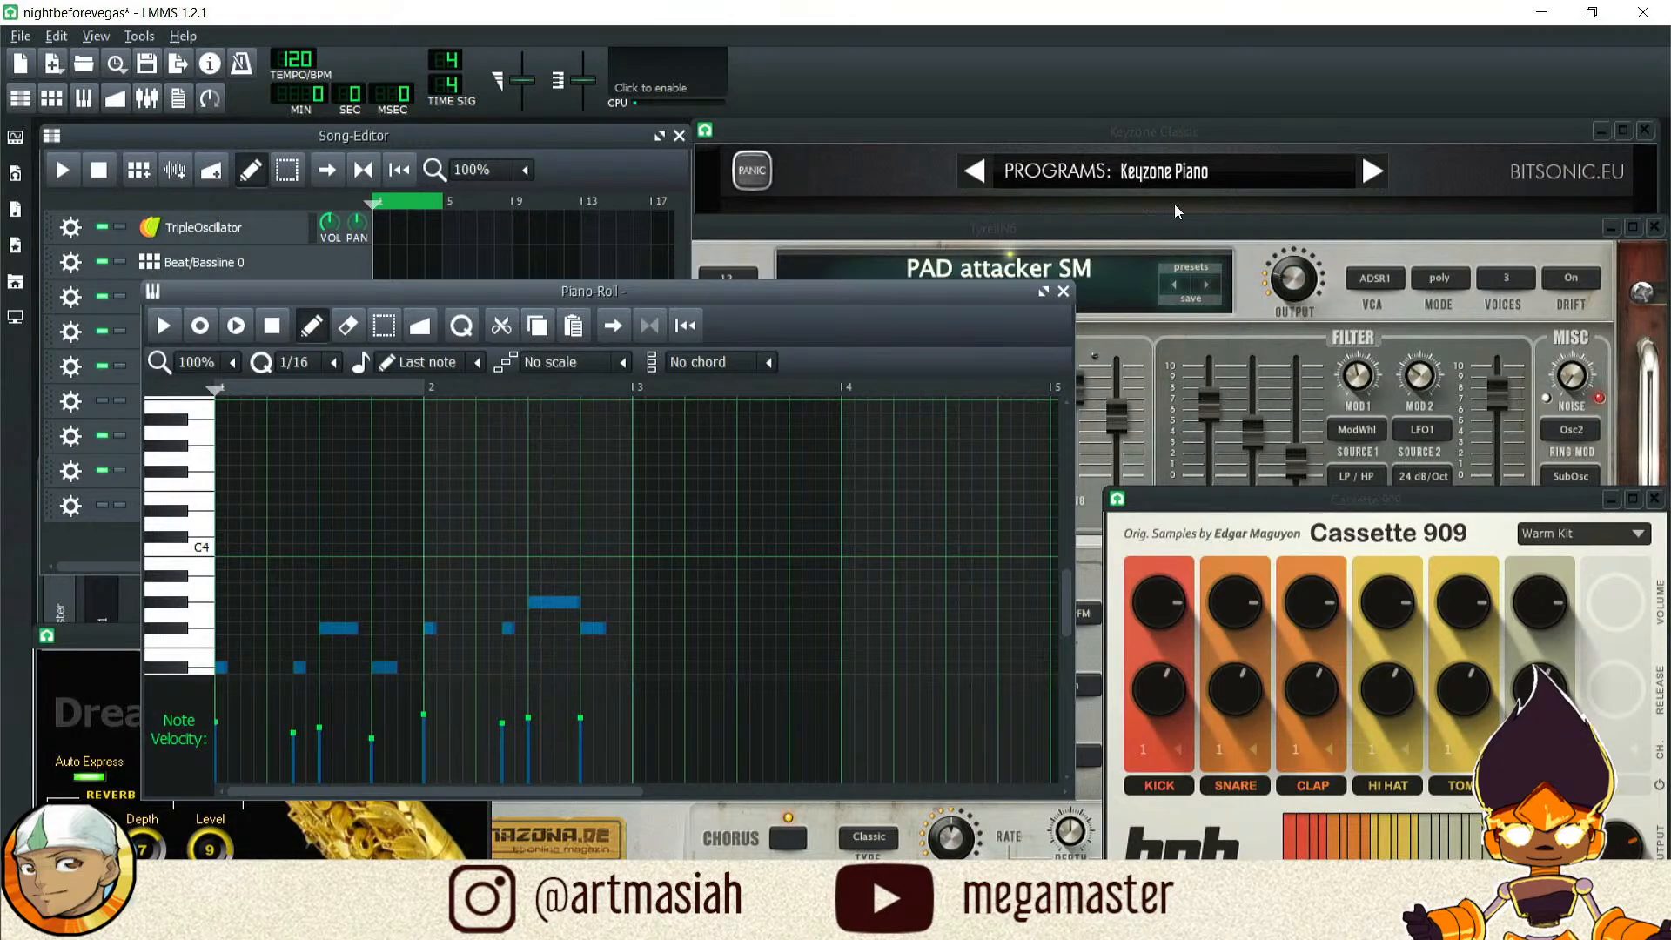
click(1063, 292)
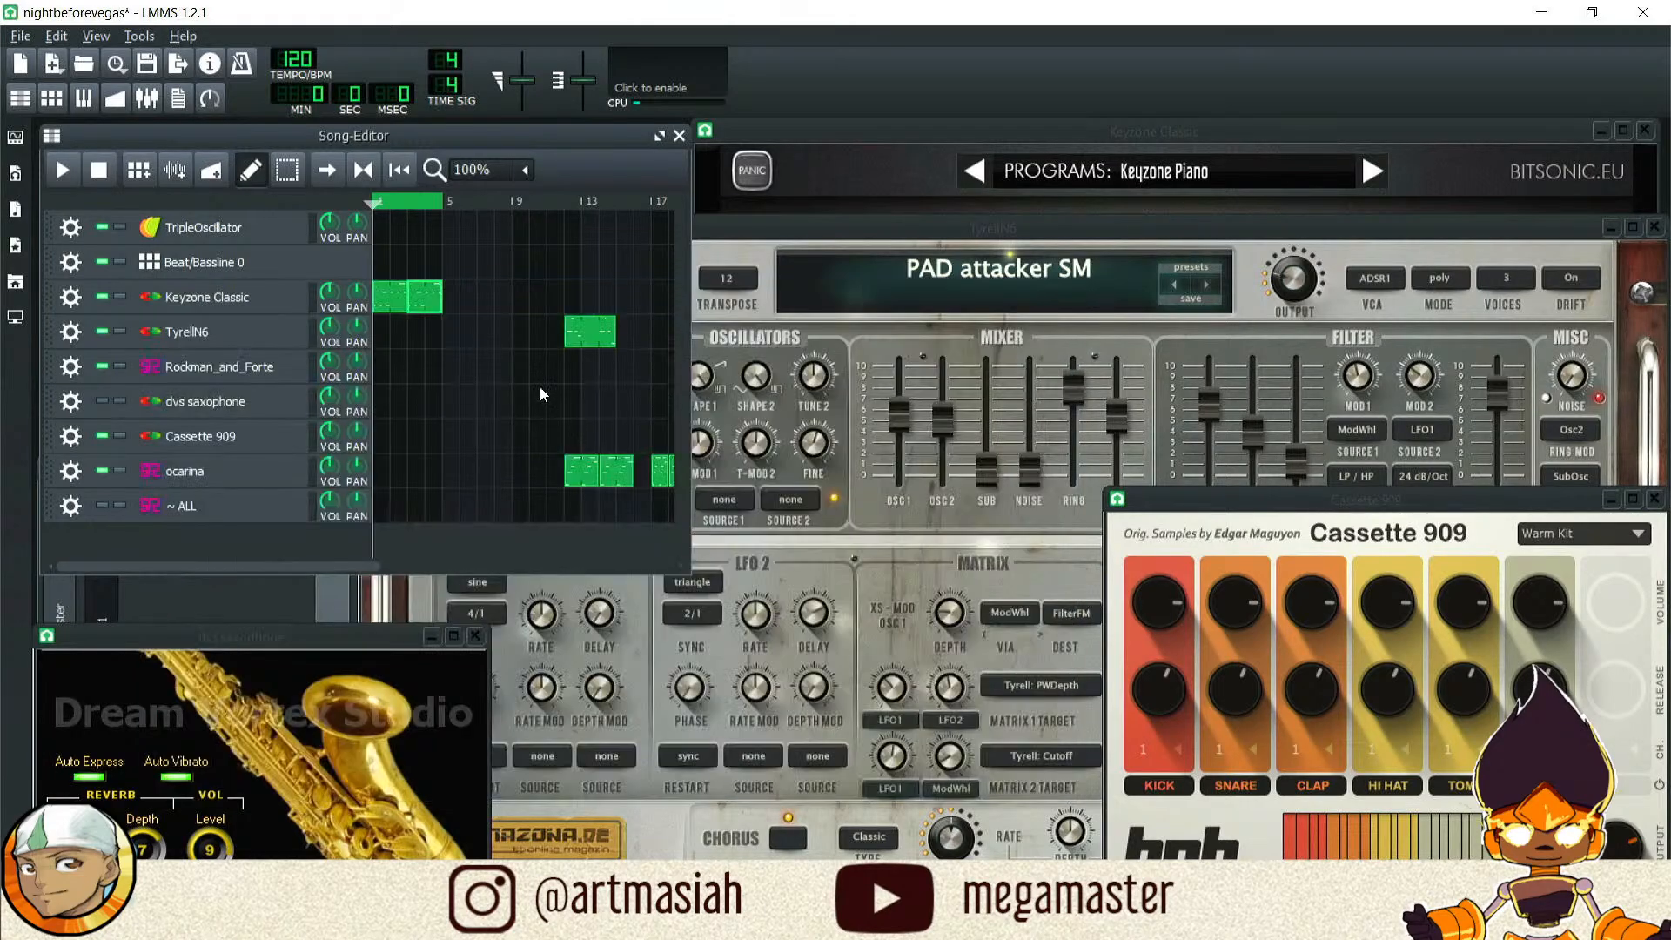
Step: Transpose all notes of the first Keyzone Classic clip down an octave
double_click(380, 298)
key(ctrl+a)
key(ctrl+Down)
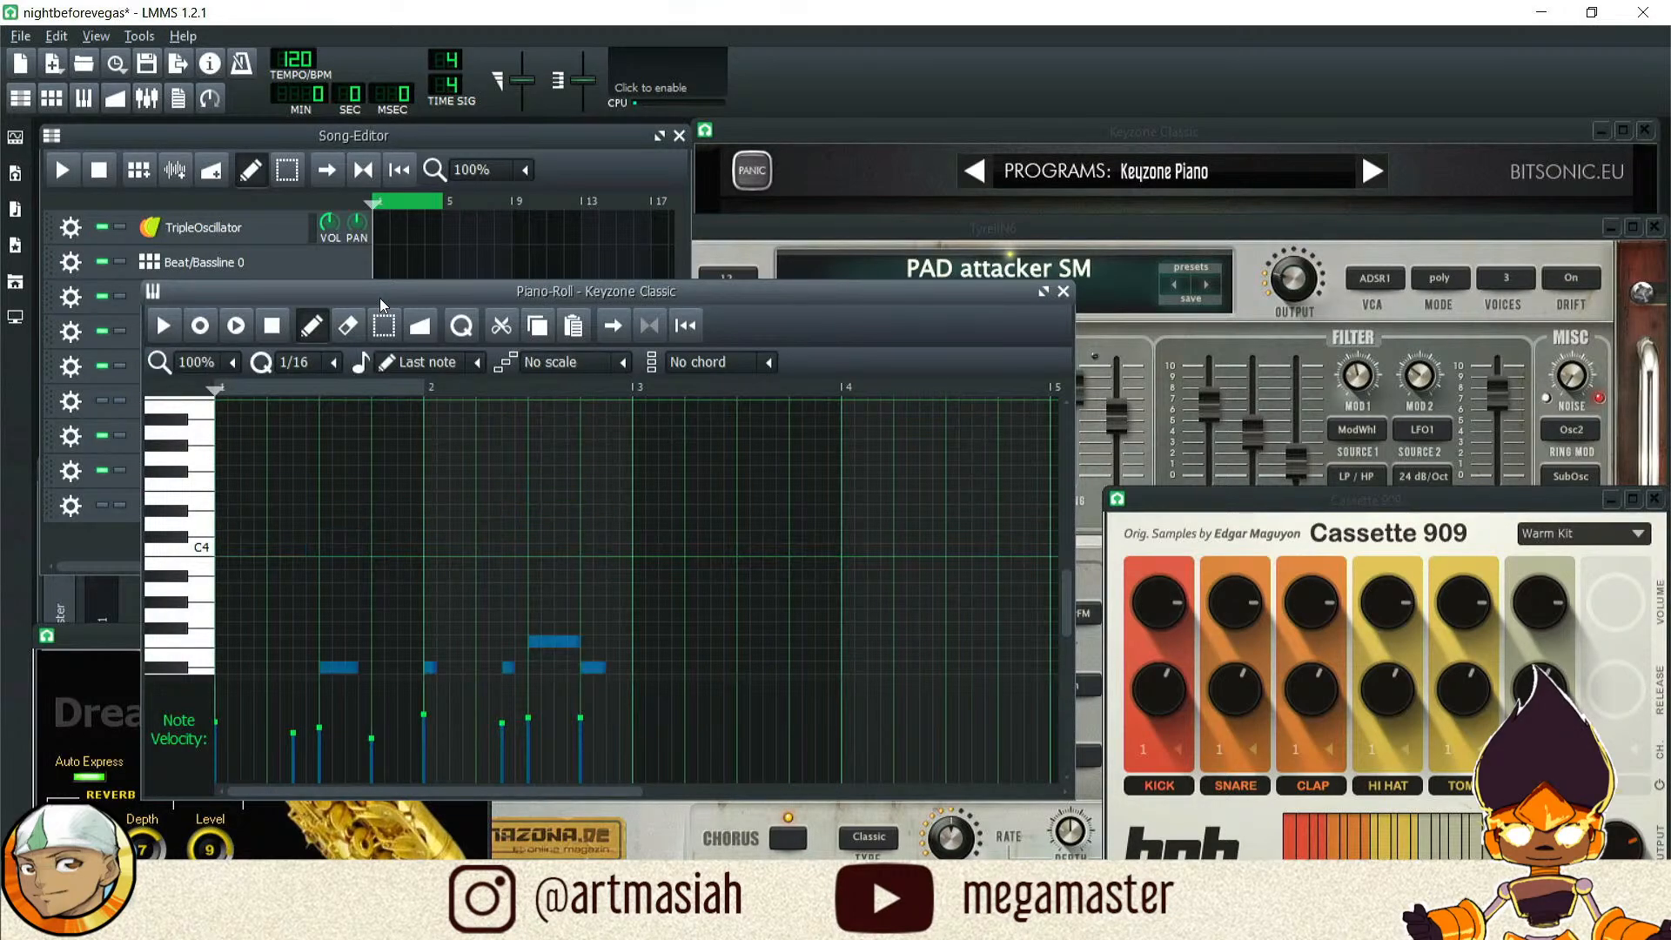
Step: Play the song, copy both Keyzone Classic clips to the start of the Rockman_and_Forte track, and stop playback
click(63, 170)
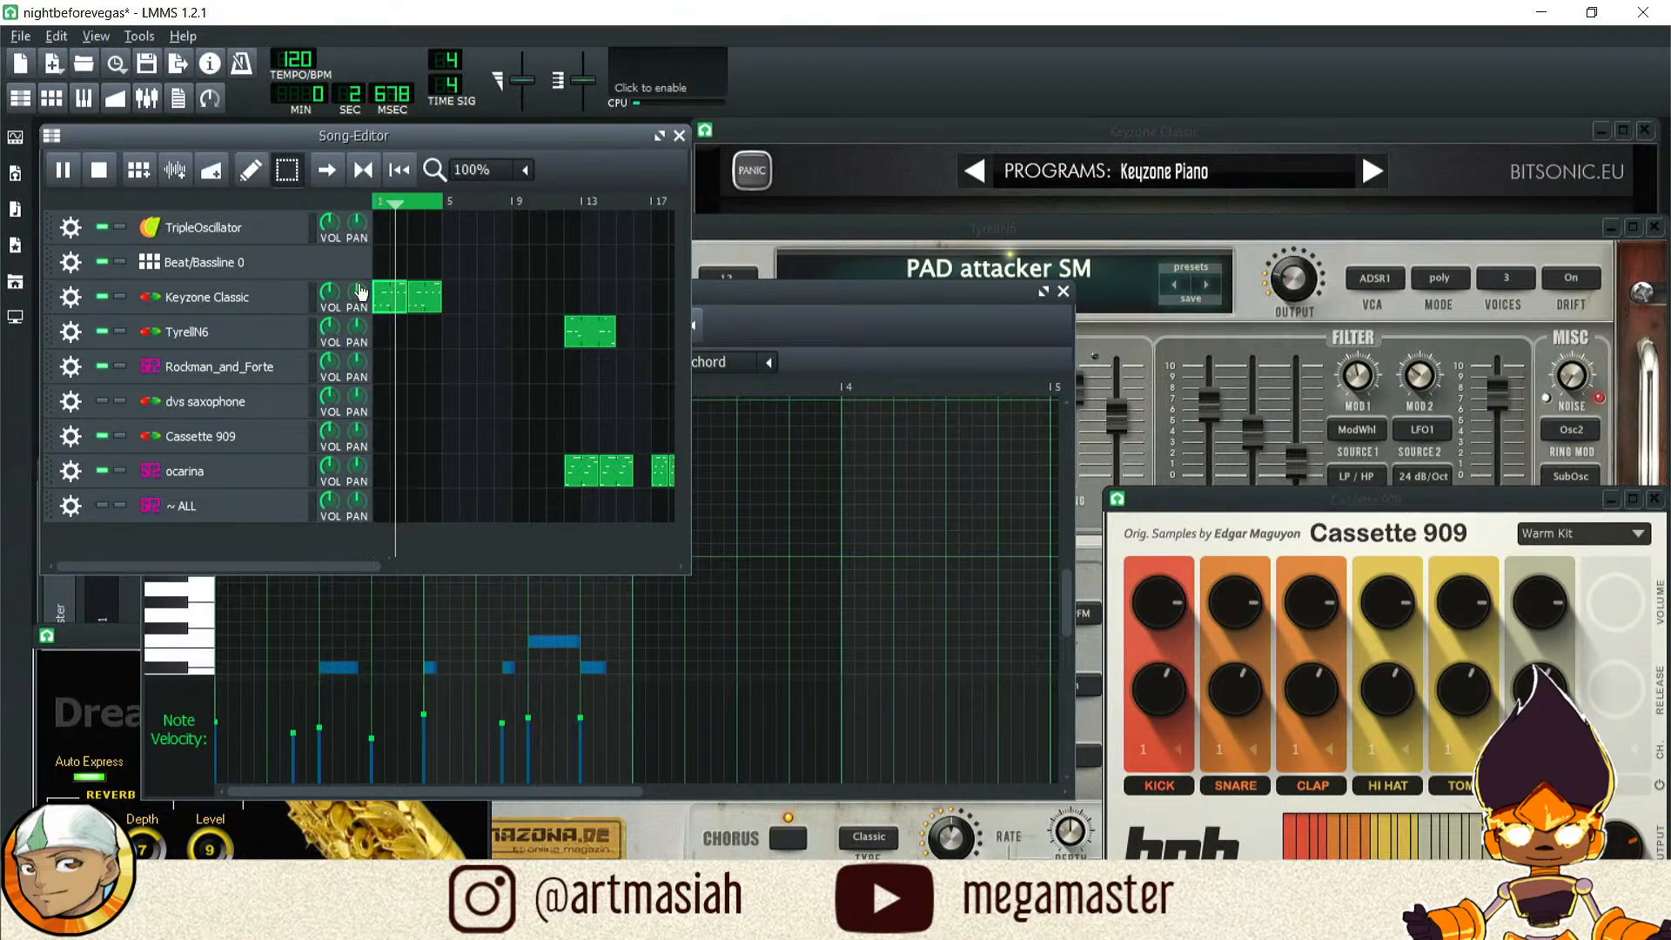
drag(438, 329, 383, 368)
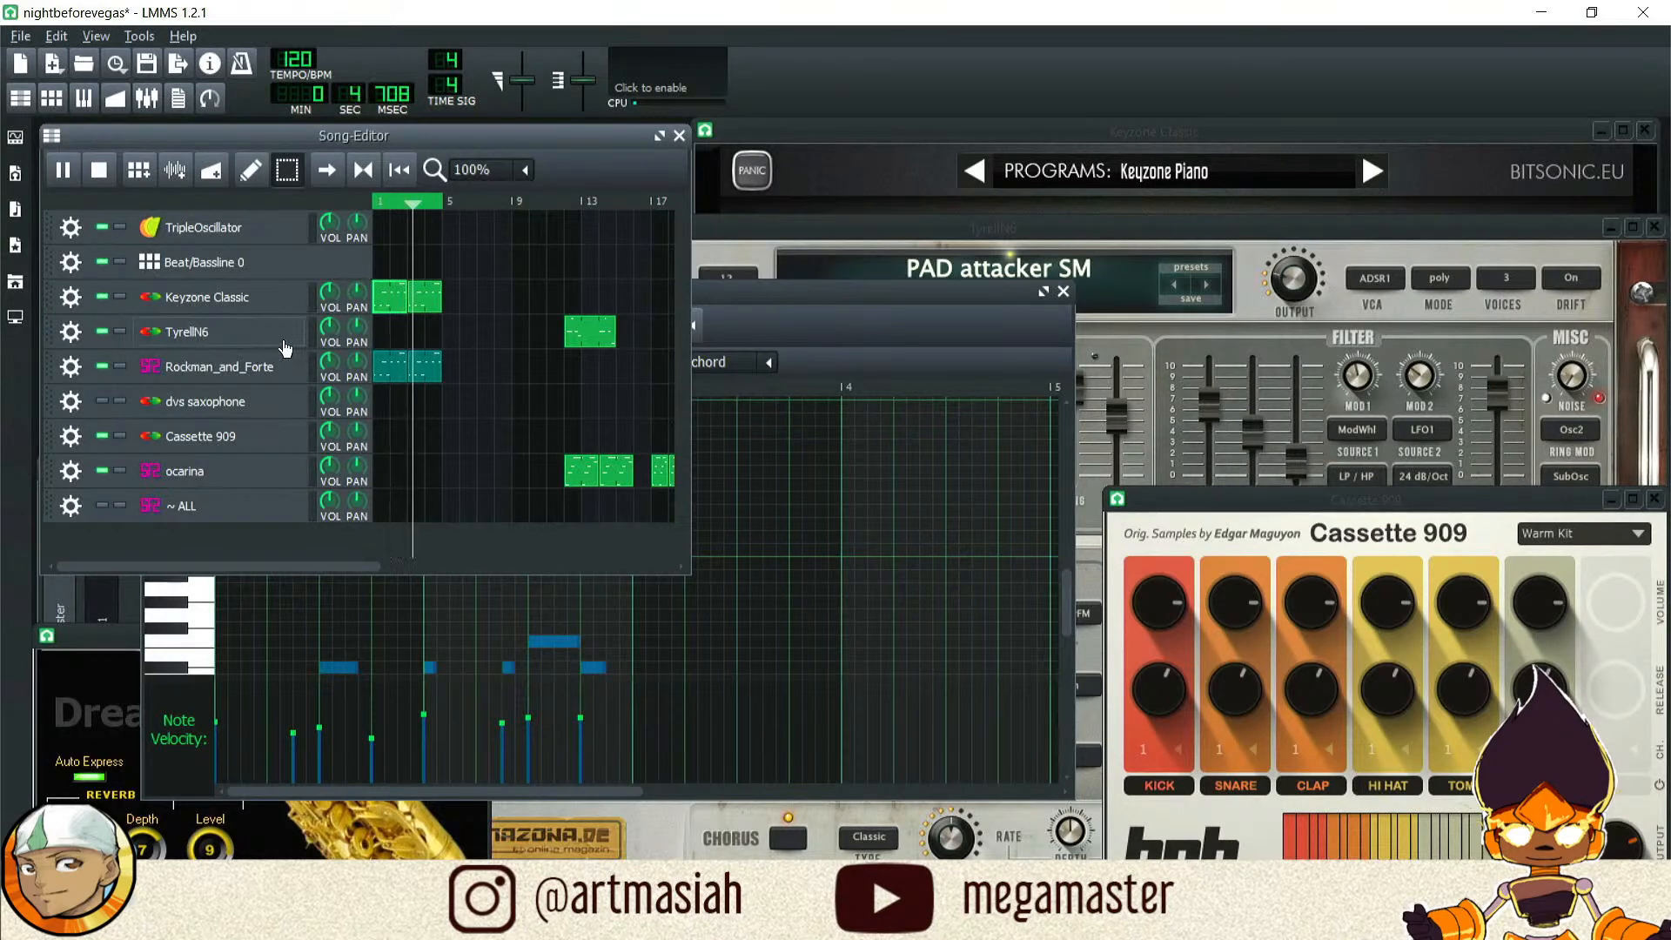
click(97, 166)
Step: Open the Cassette 909 instrument, and check the MIDI input device assigned to the Rockman_and_Forte track
click(211, 437)
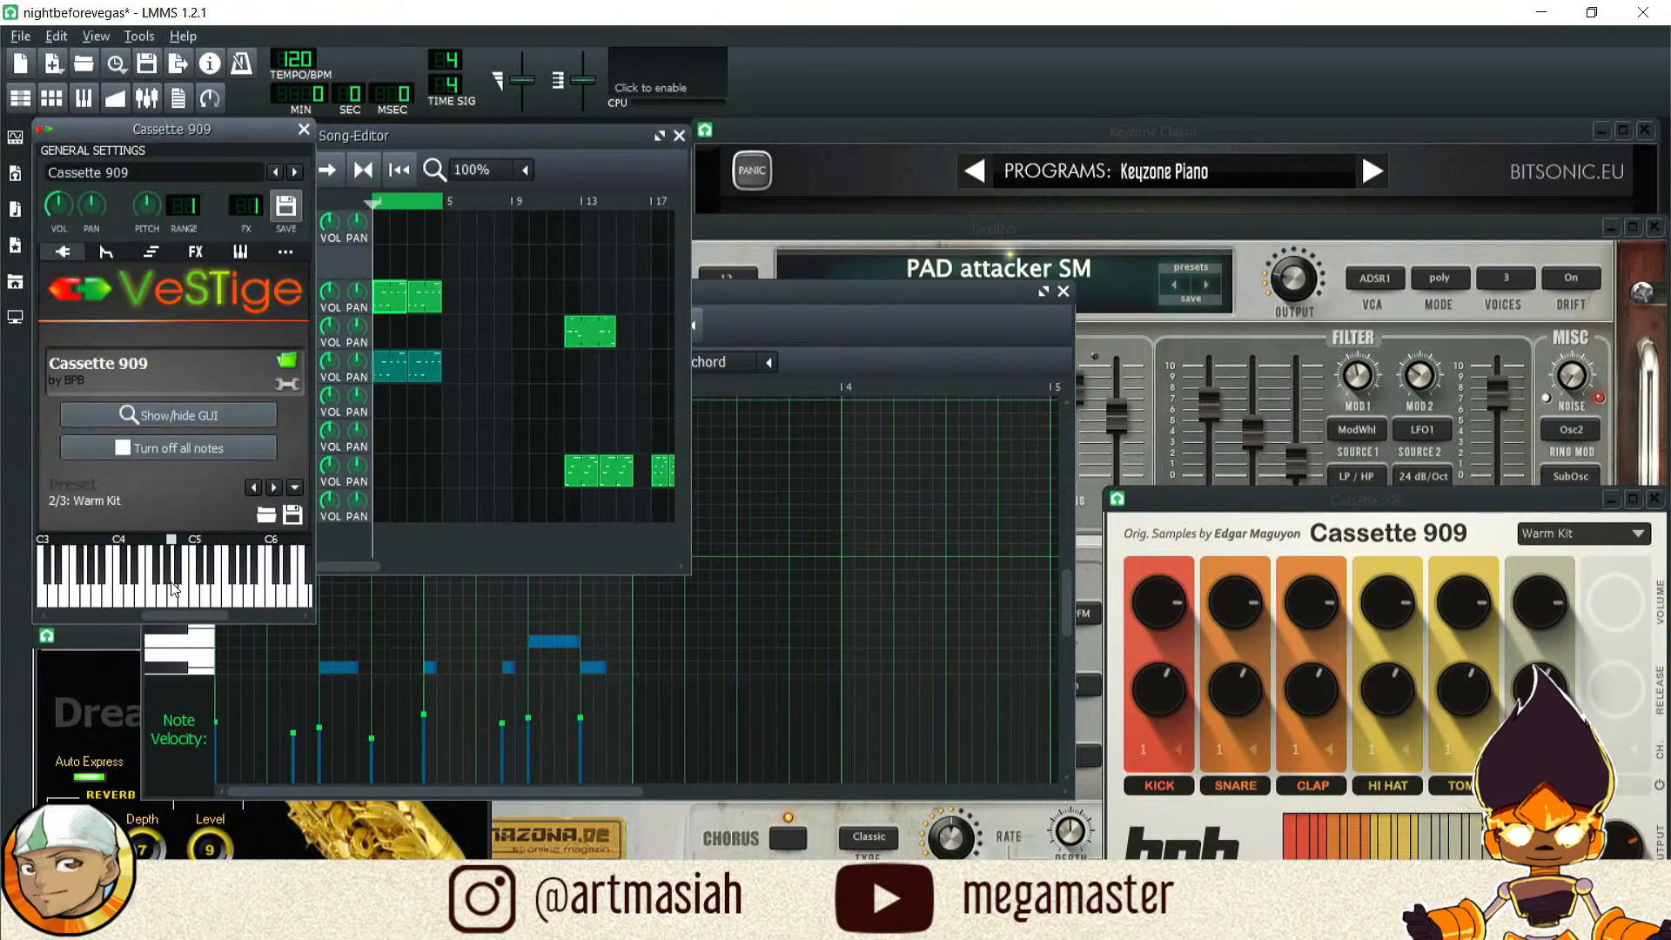
click(426, 133)
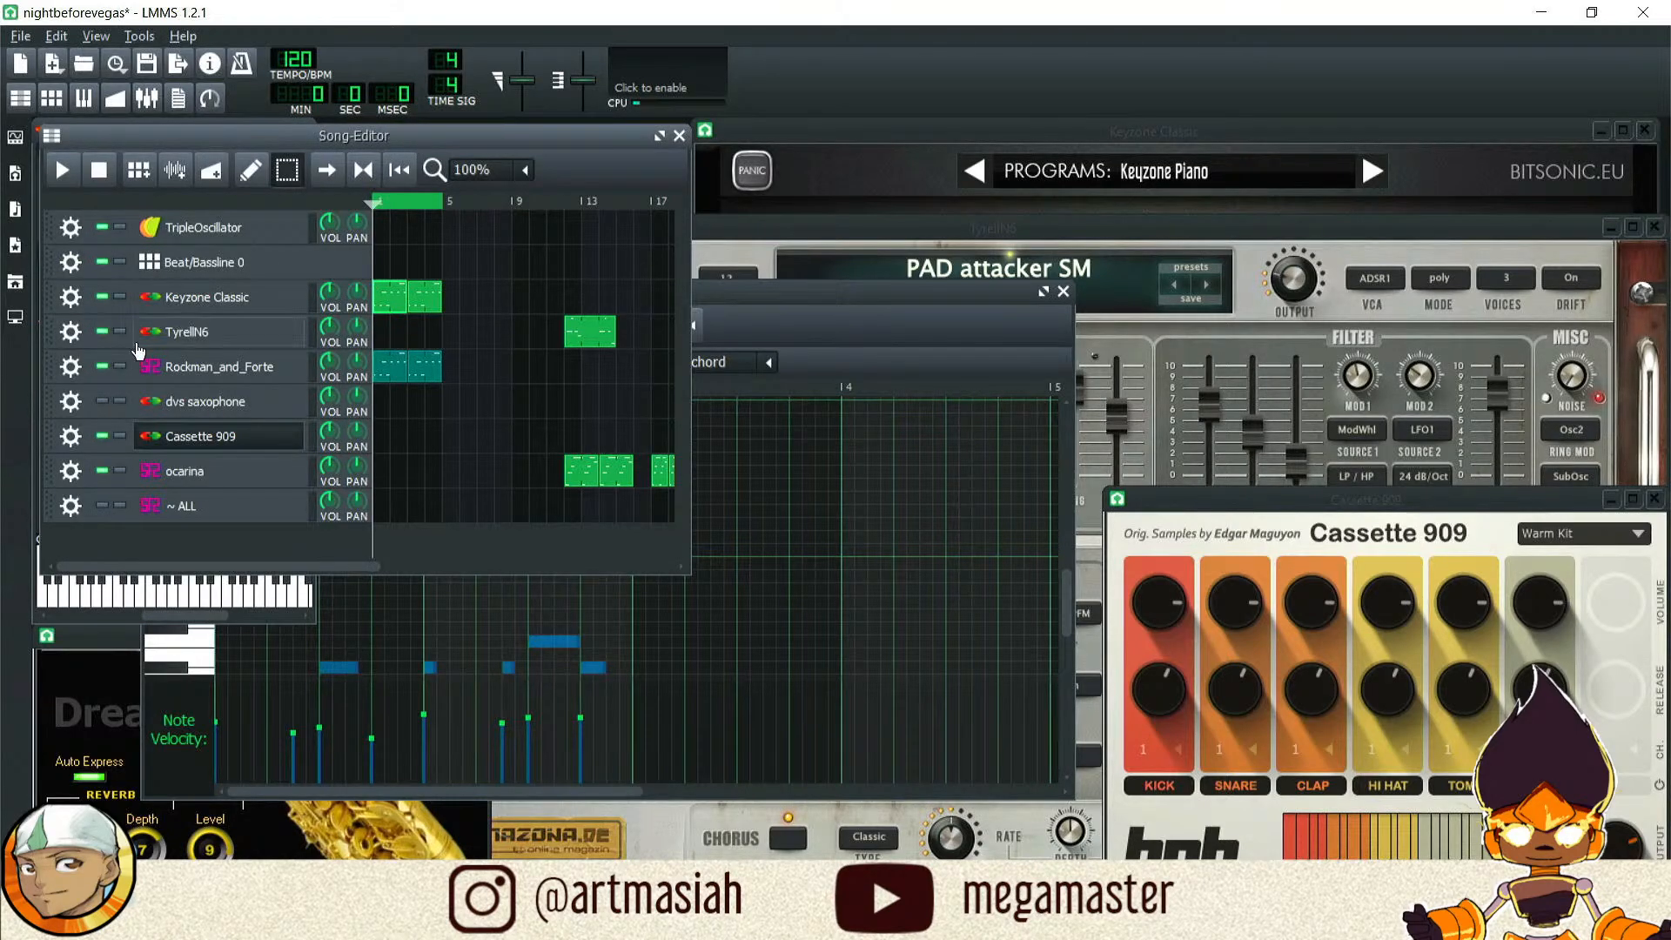
click(71, 367)
mouse_move(132, 498)
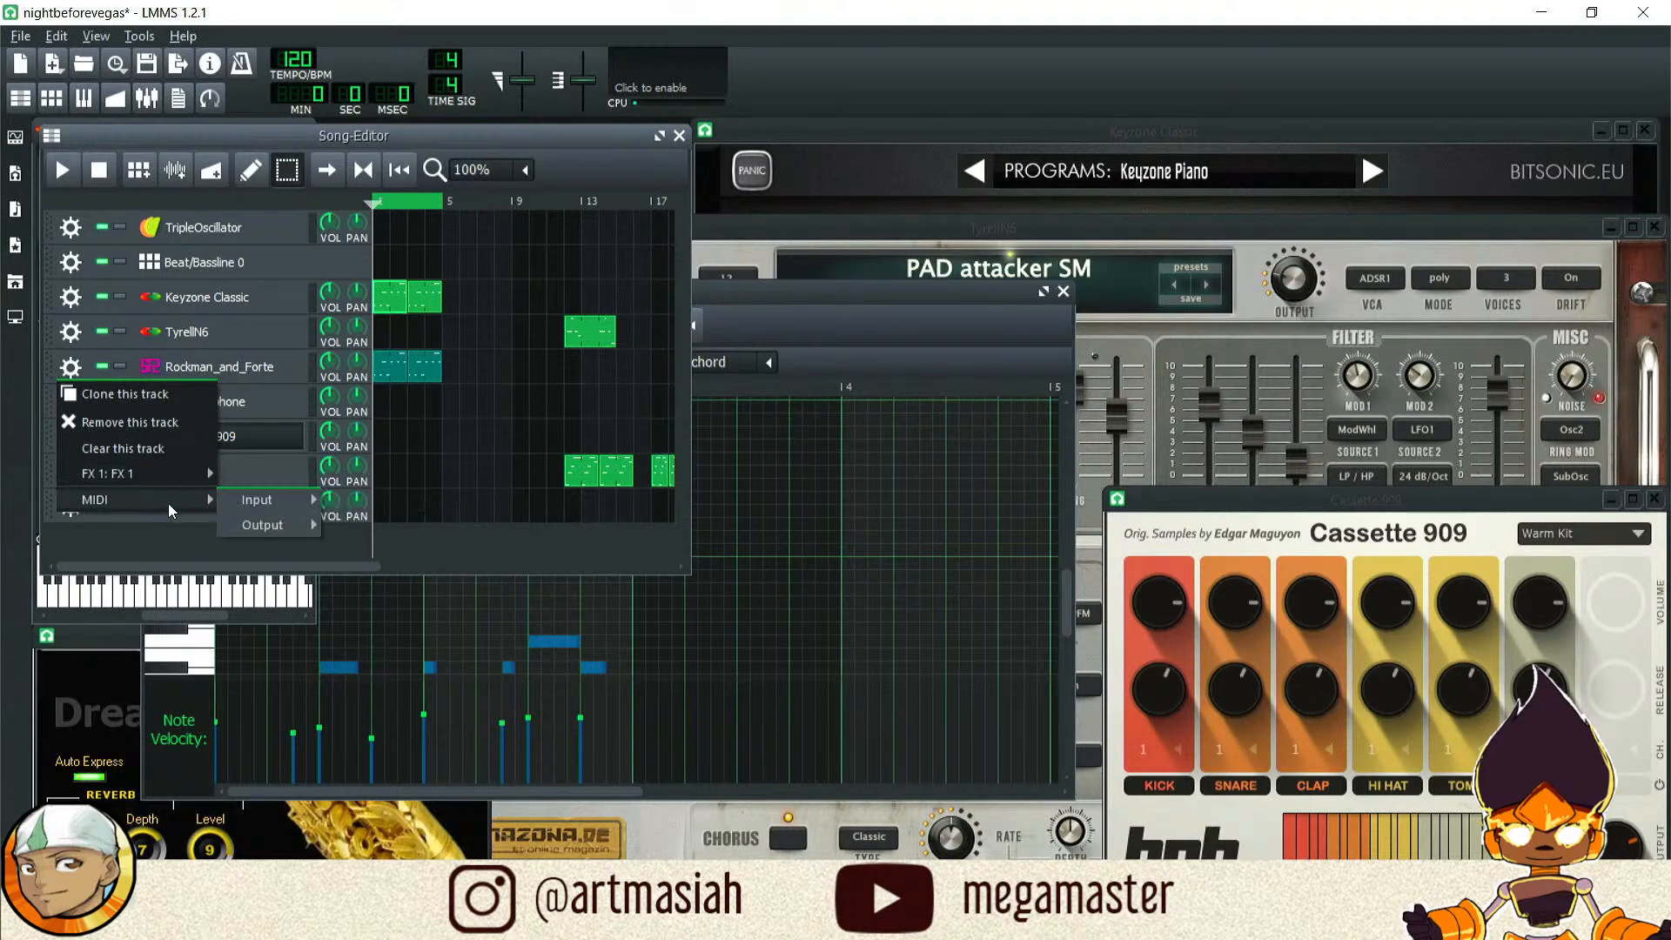
mouse_move(273, 500)
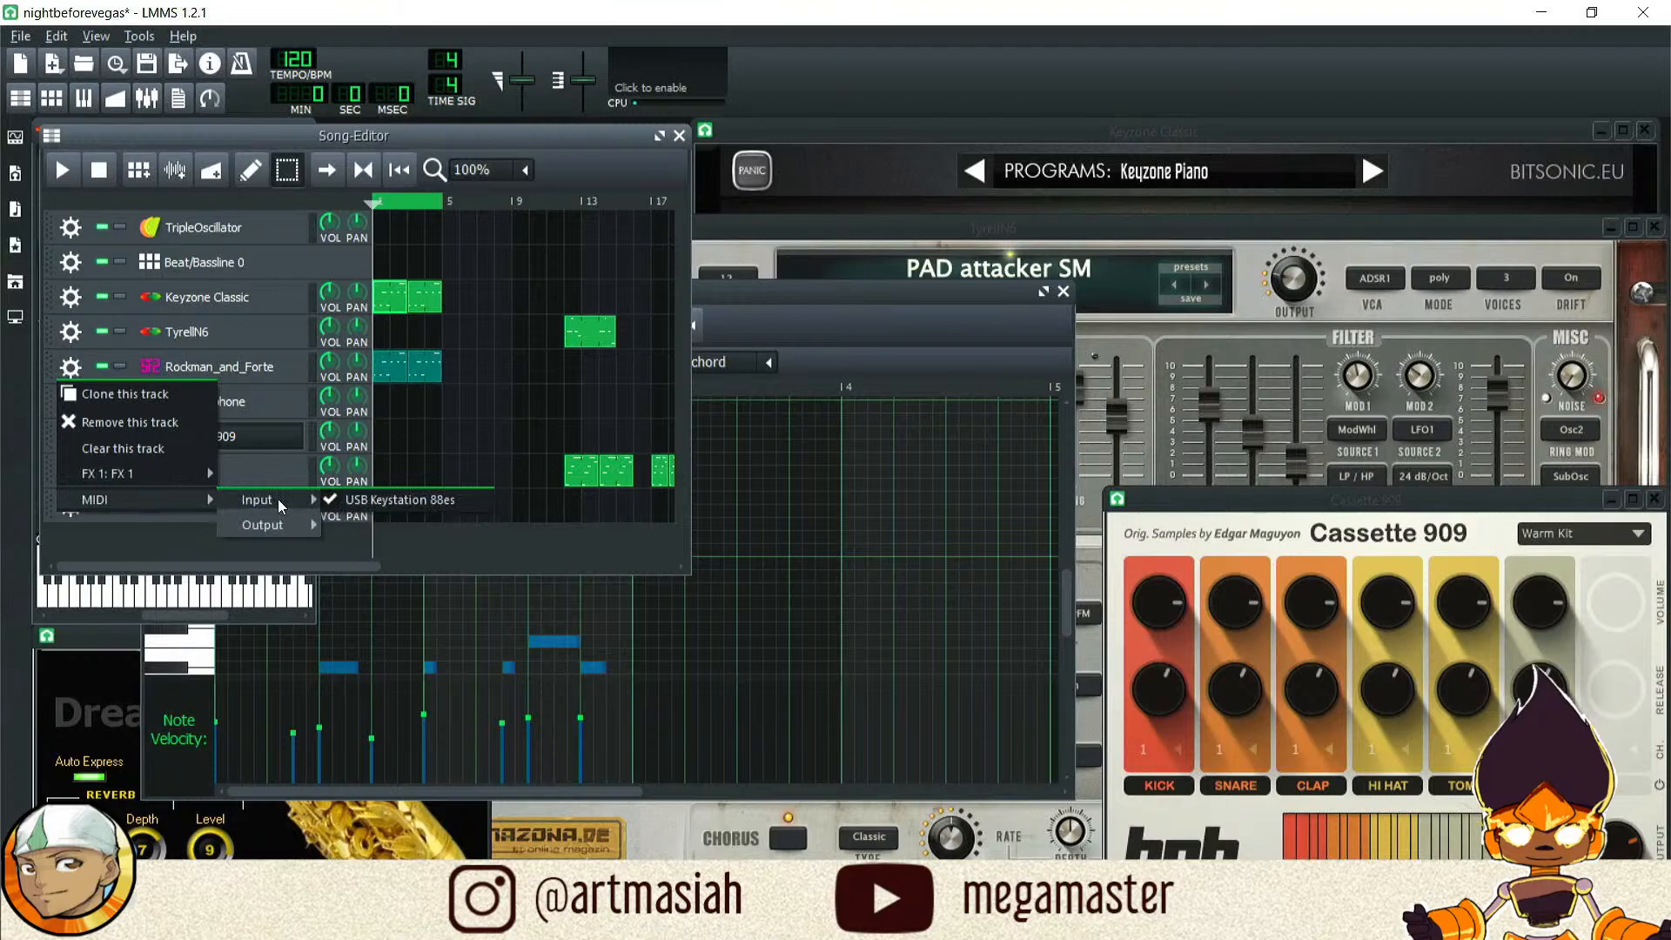
click(447, 132)
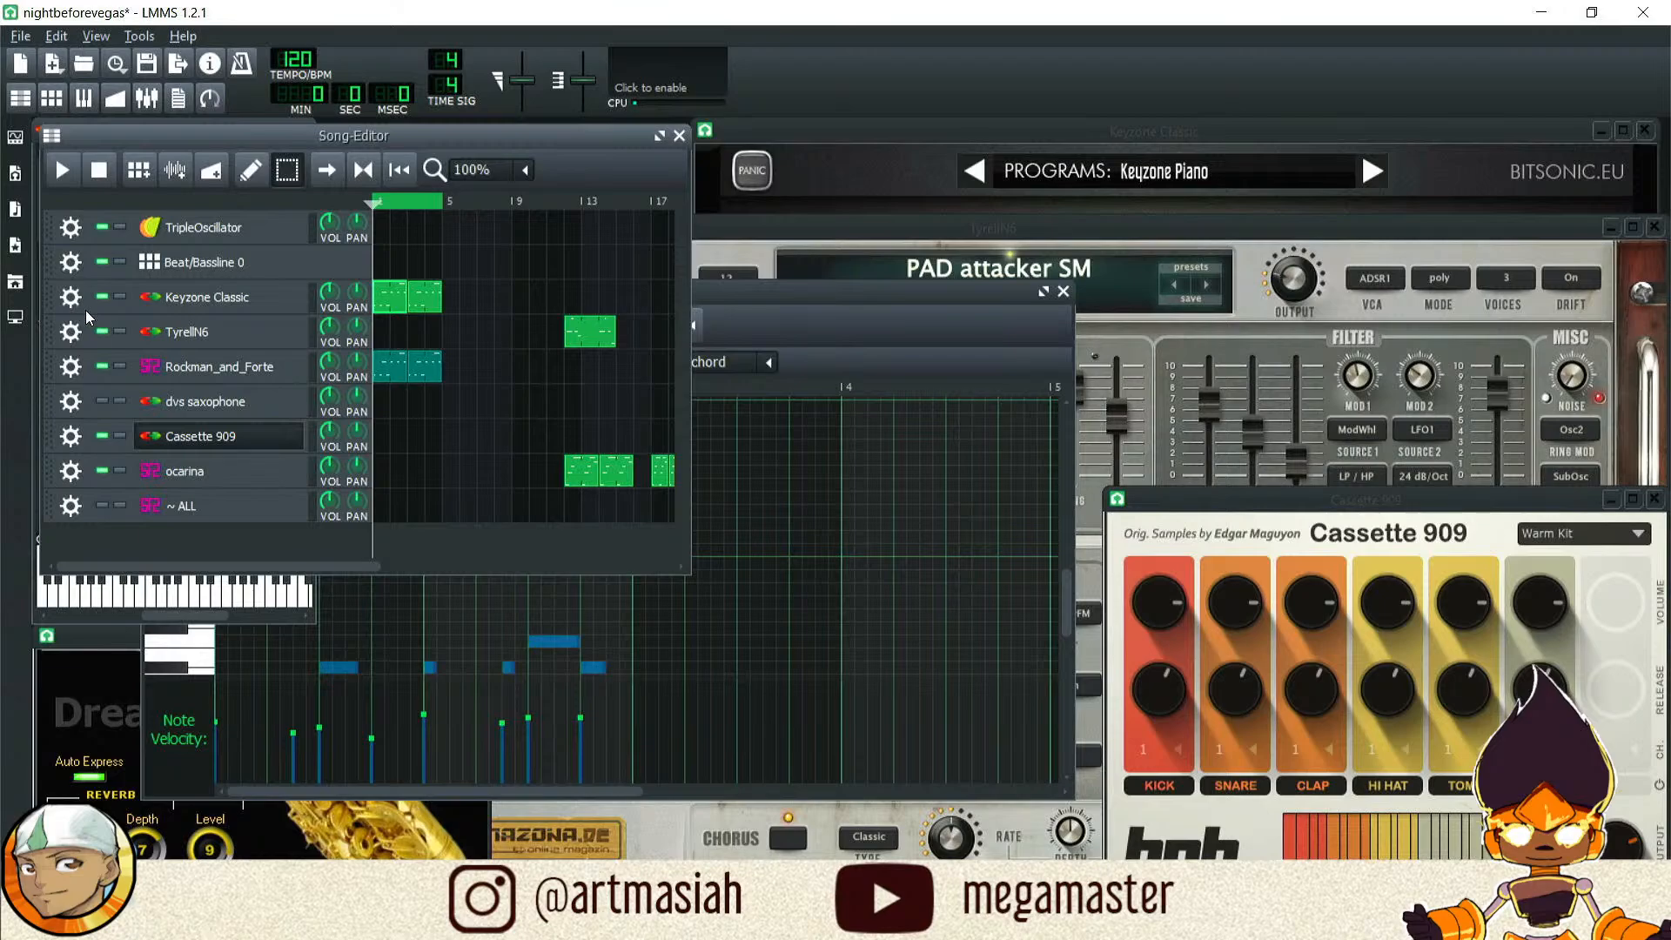
Step: Play and stop the song, and unassign the USB Keystation 88es MIDI input from the Rockman_and_Forte track
key(space)
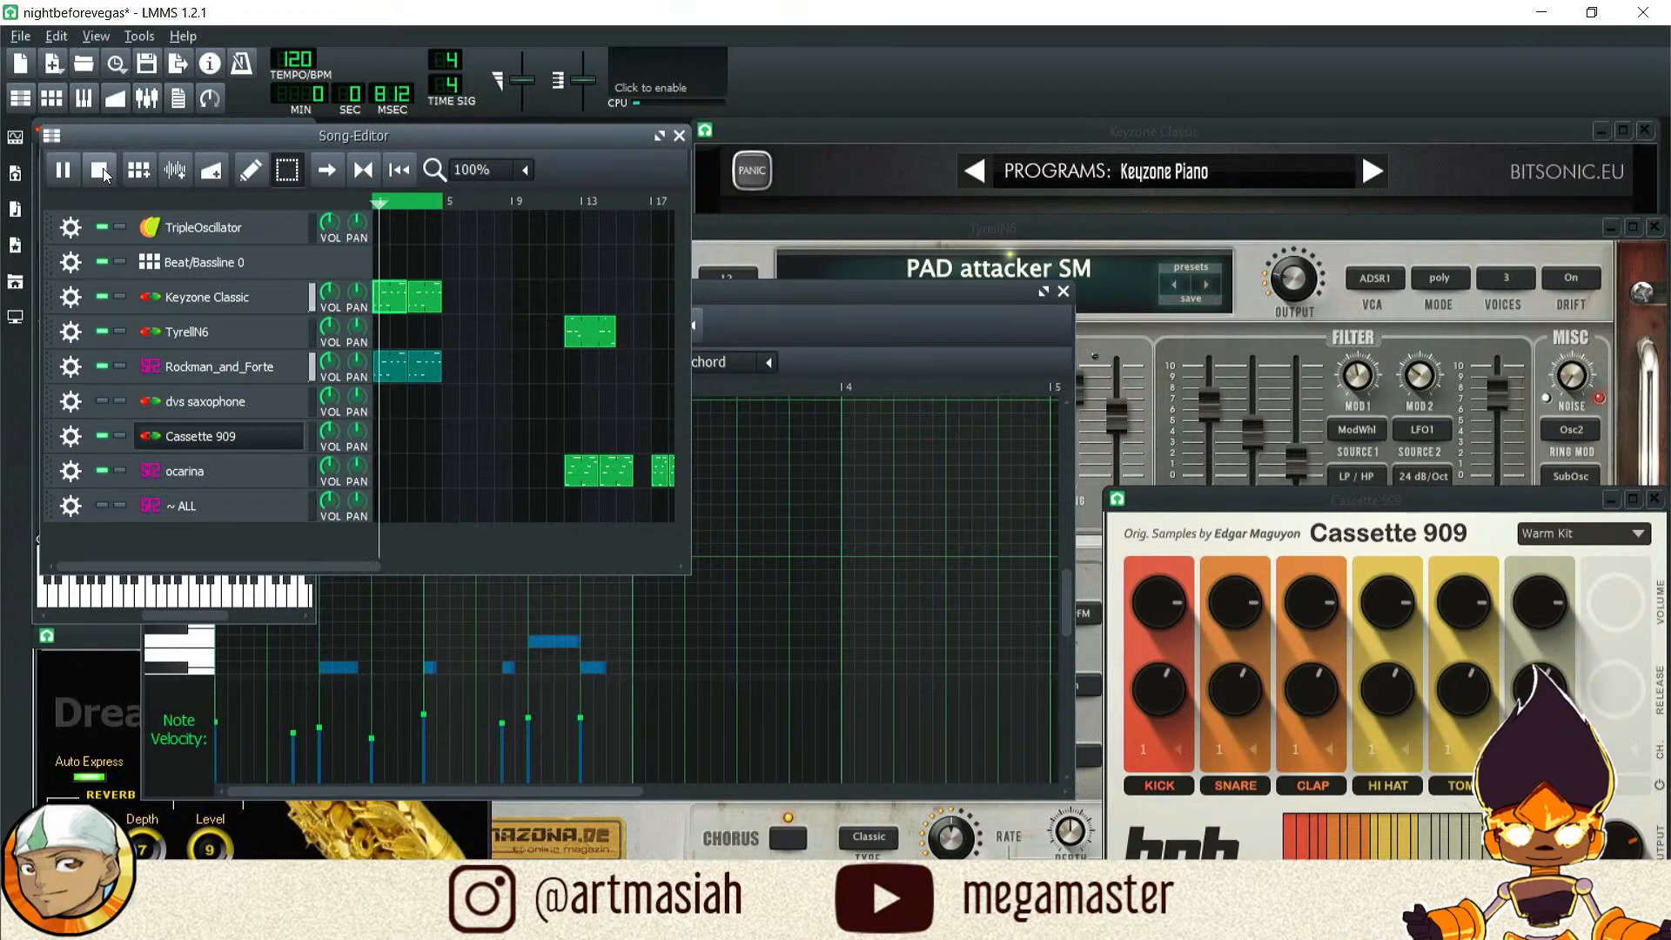
click(102, 168)
click(70, 367)
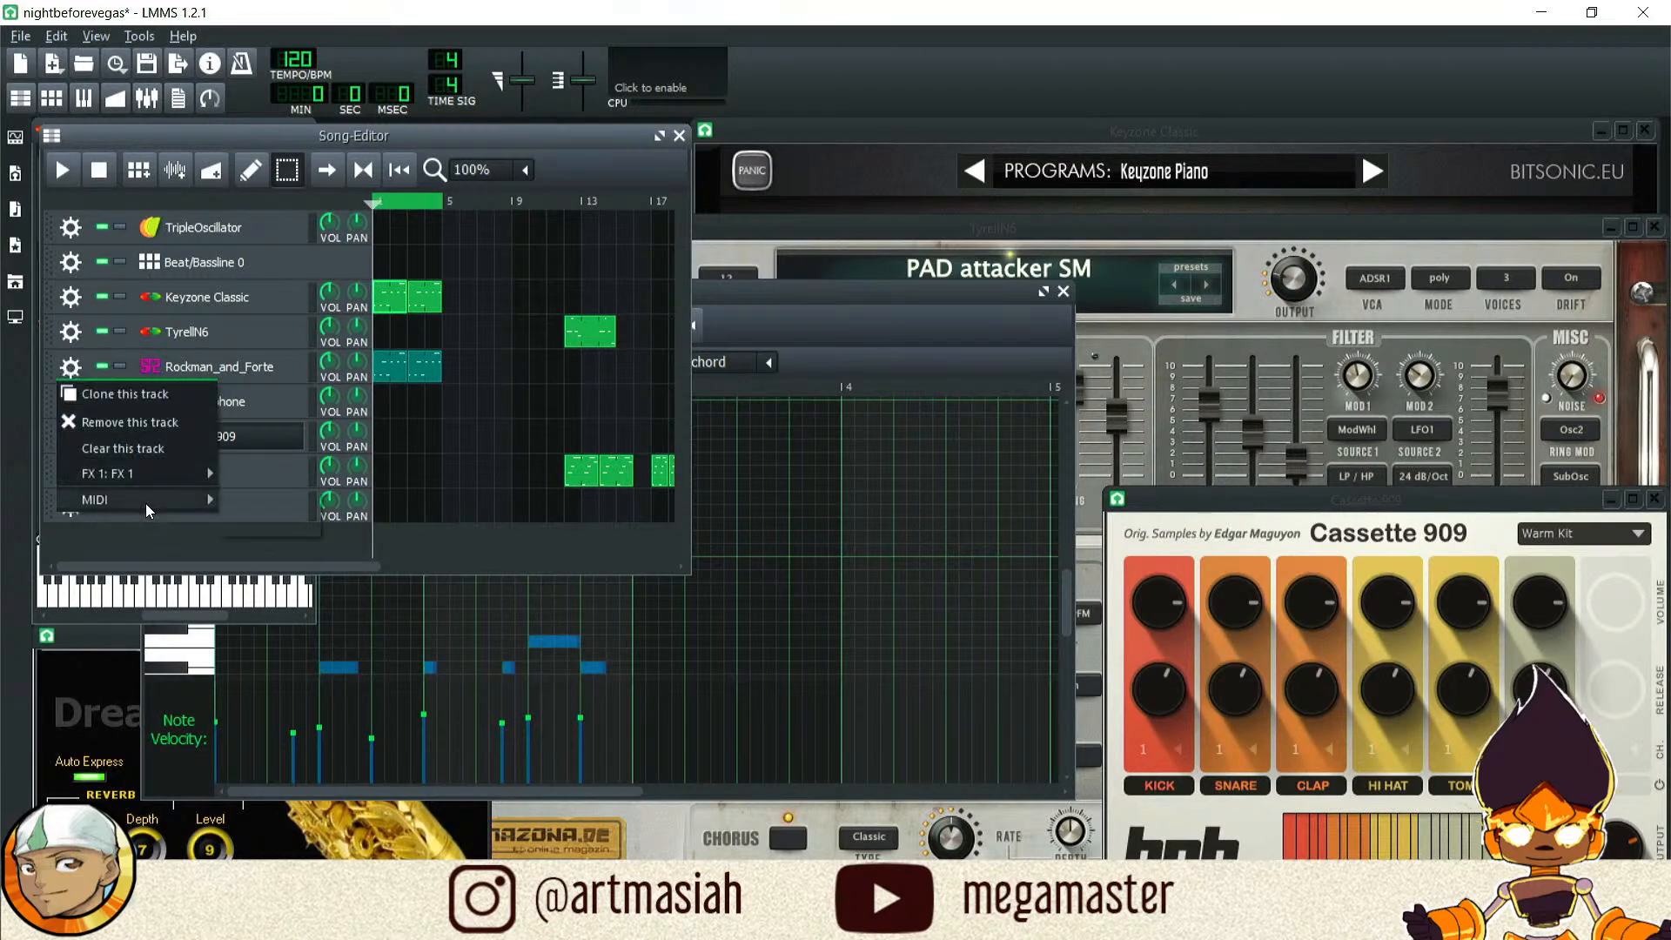
mouse_move(261, 499)
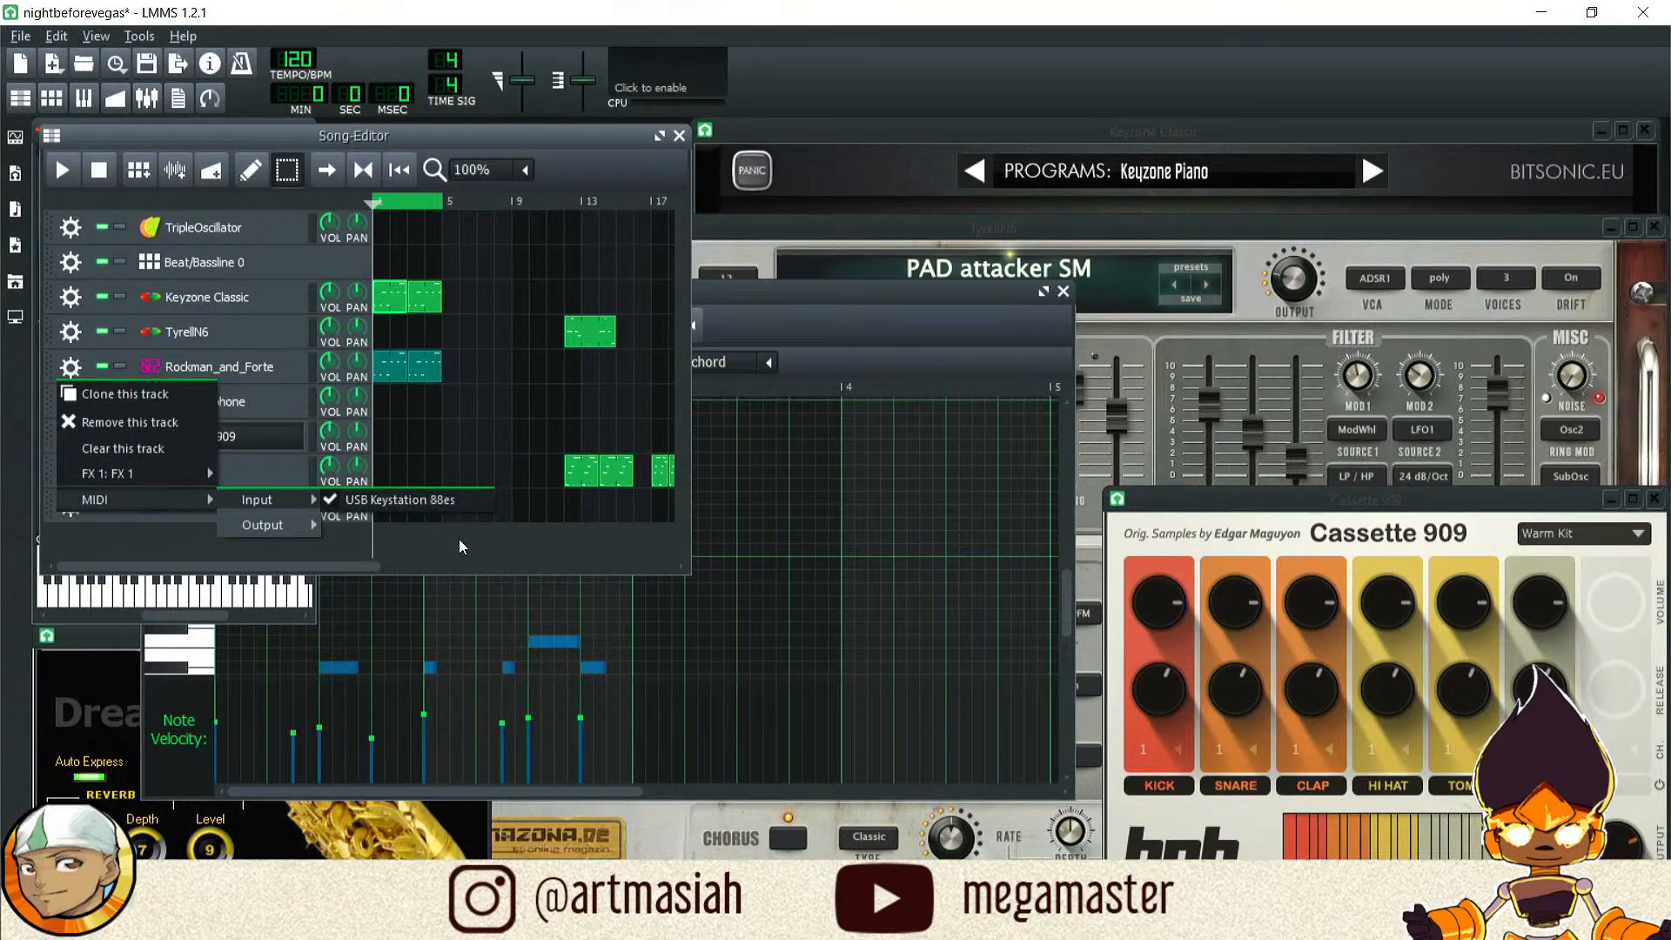
click(444, 499)
Step: Unassign the USB Keystation 88es MIDI input from the Keyzone Classic track
click(71, 297)
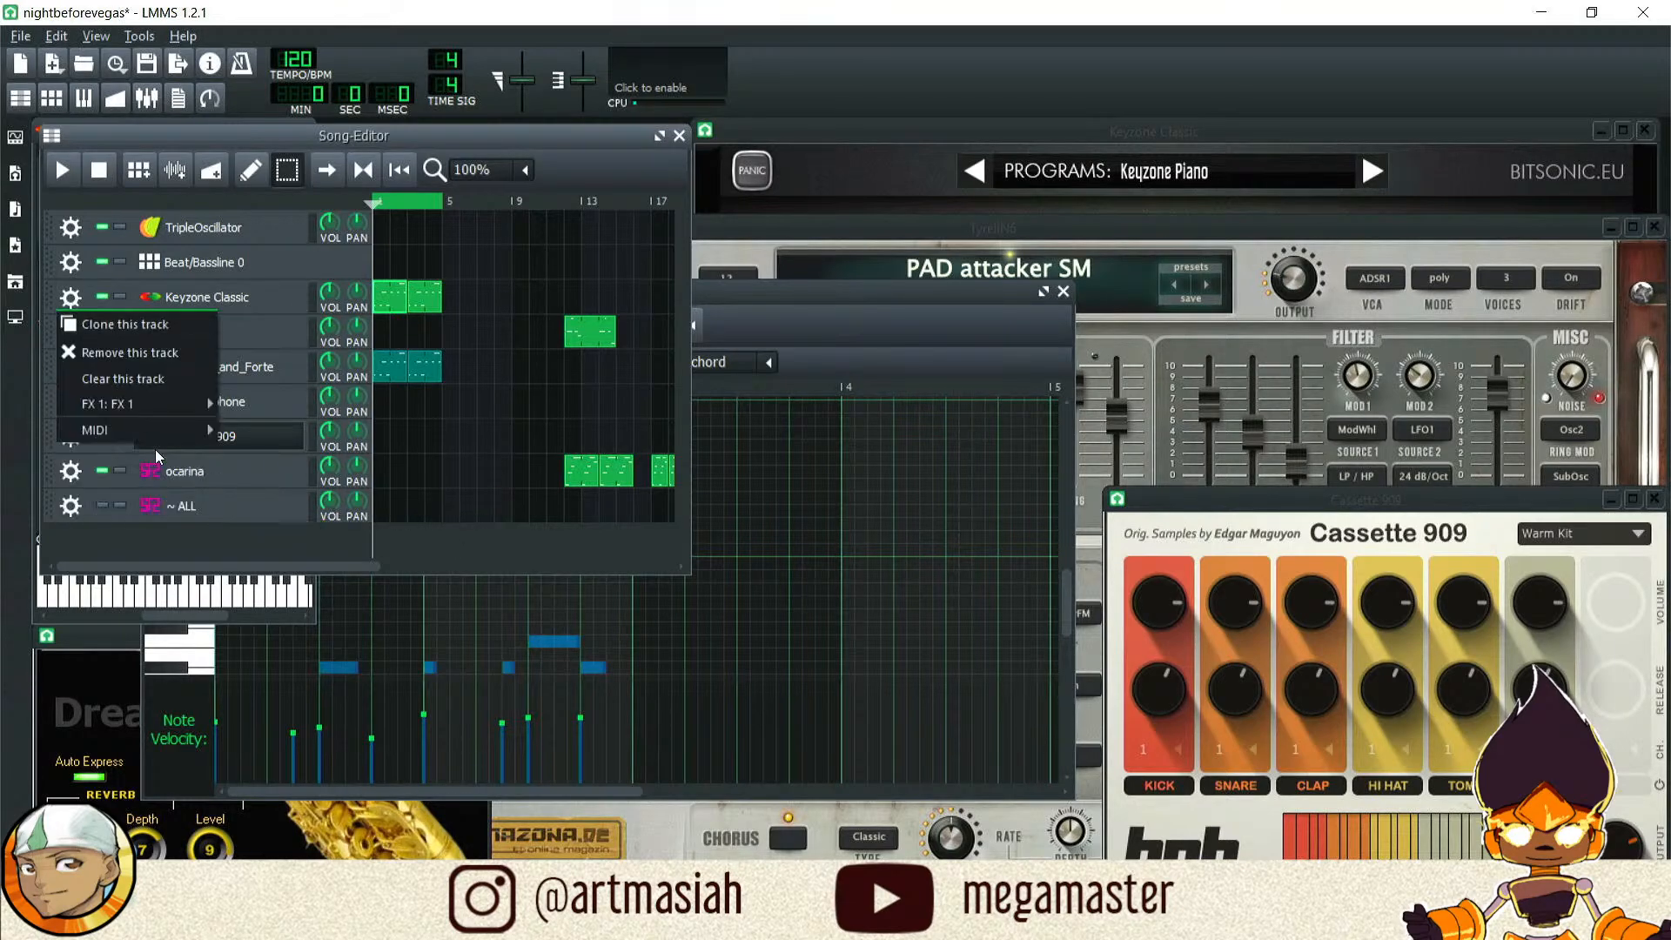
mouse_move(202, 431)
mouse_move(308, 432)
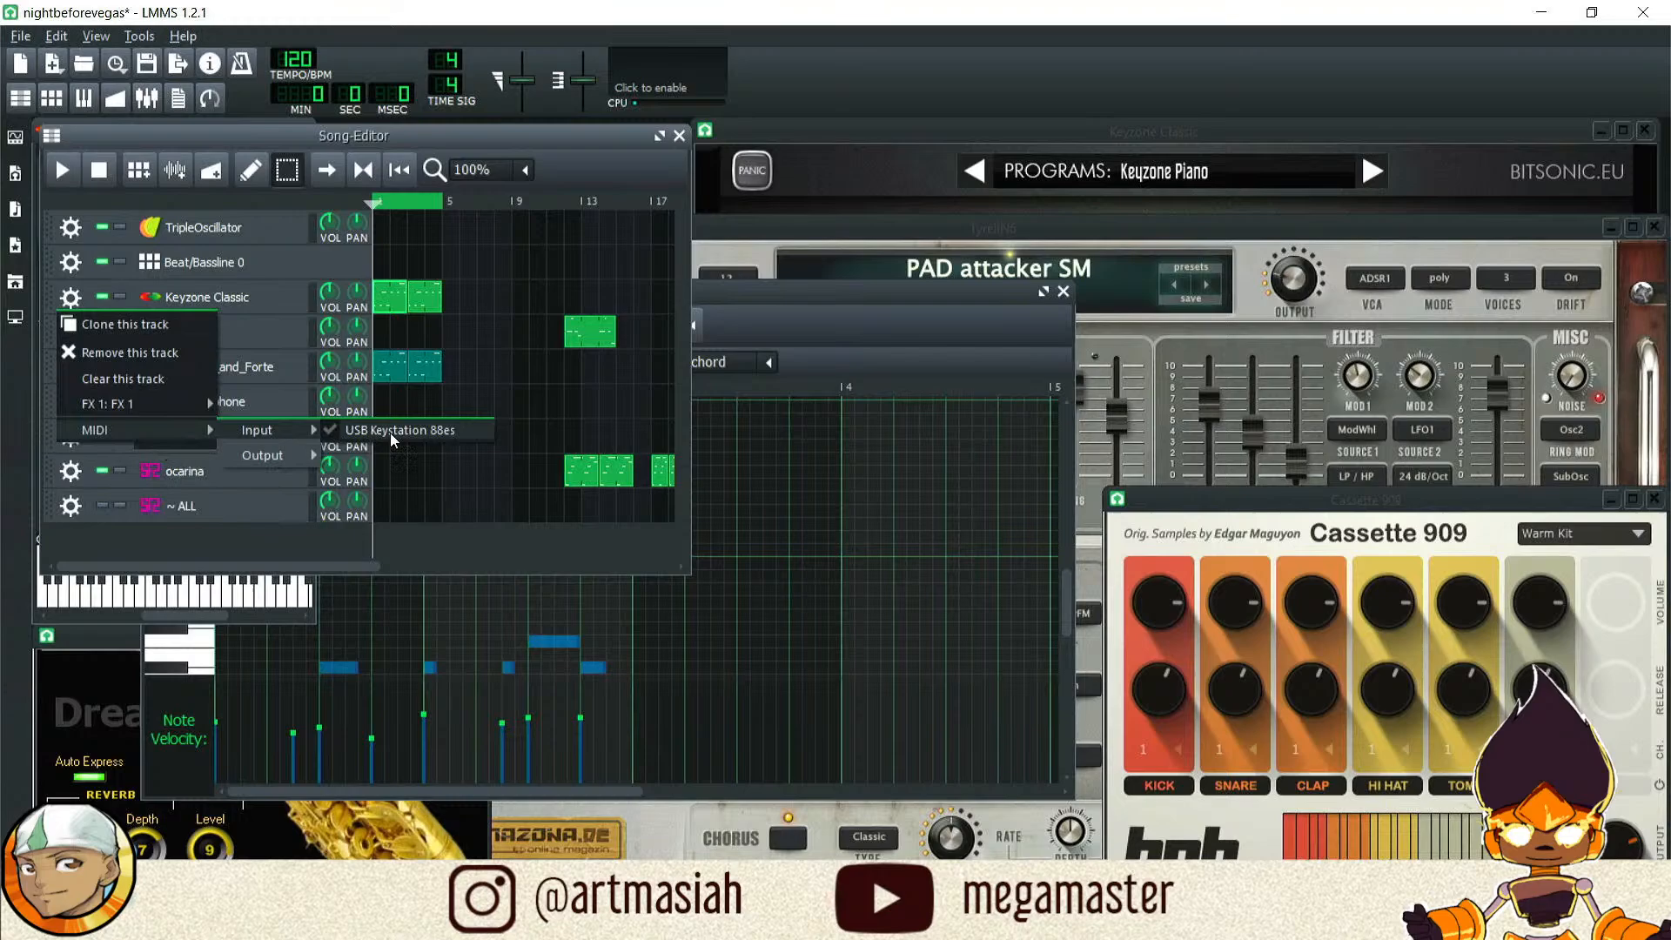
click(469, 436)
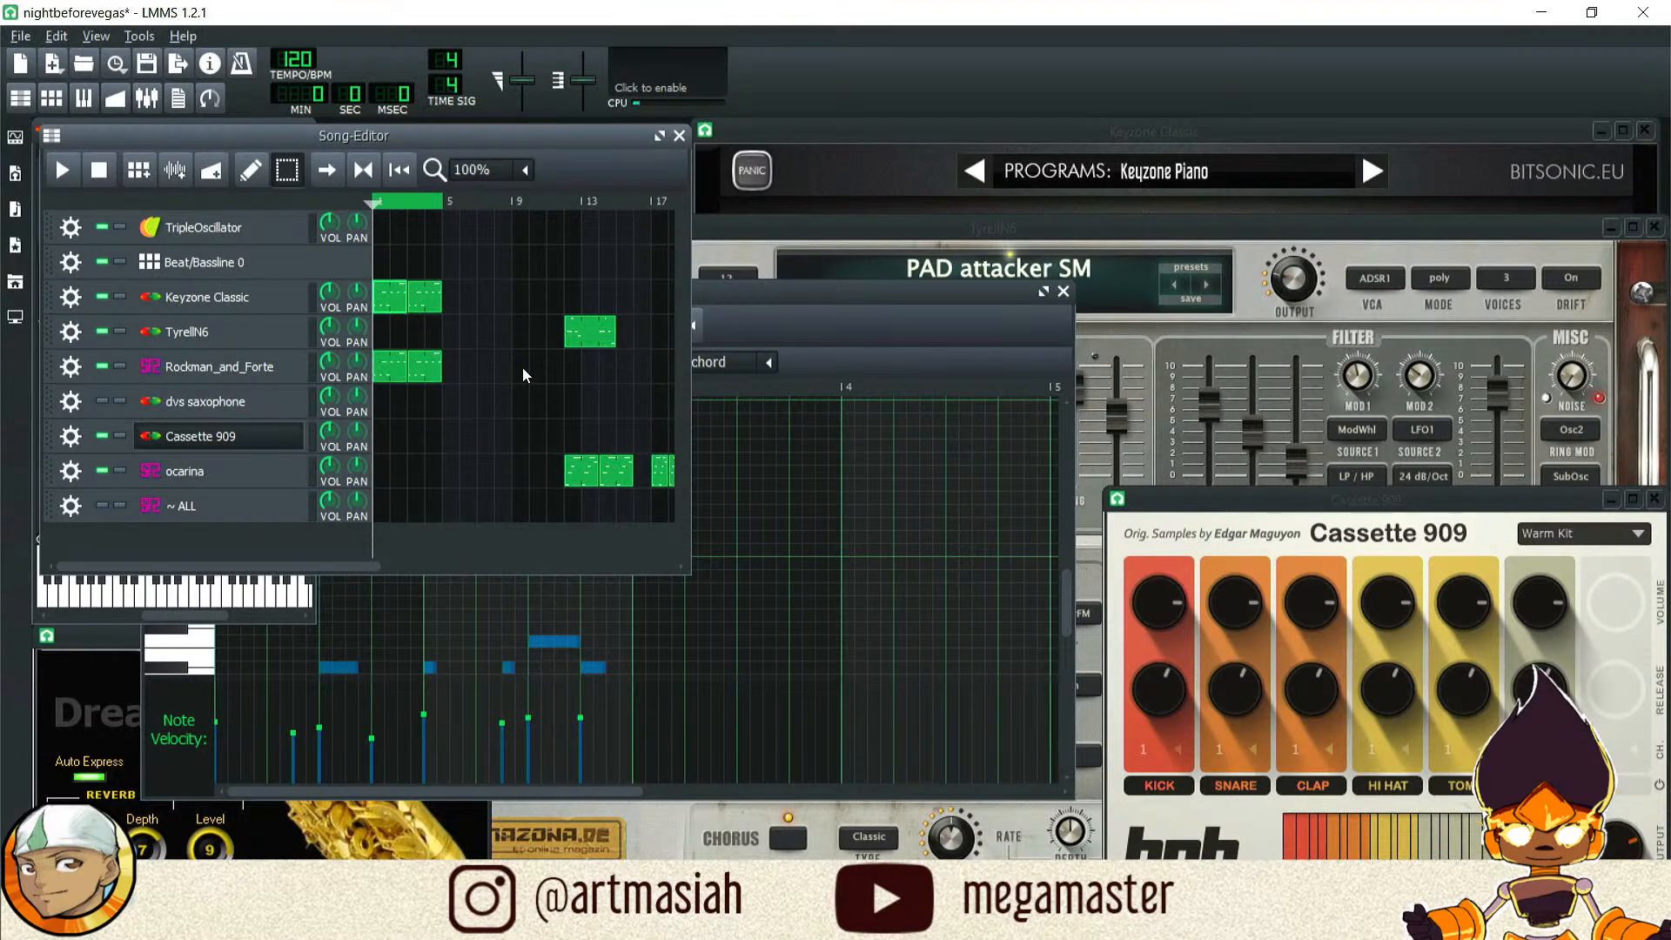
Step: Switch to draw mode and assign USB Keystation 88es as the MIDI input of the Cassette 909 track
click(238, 174)
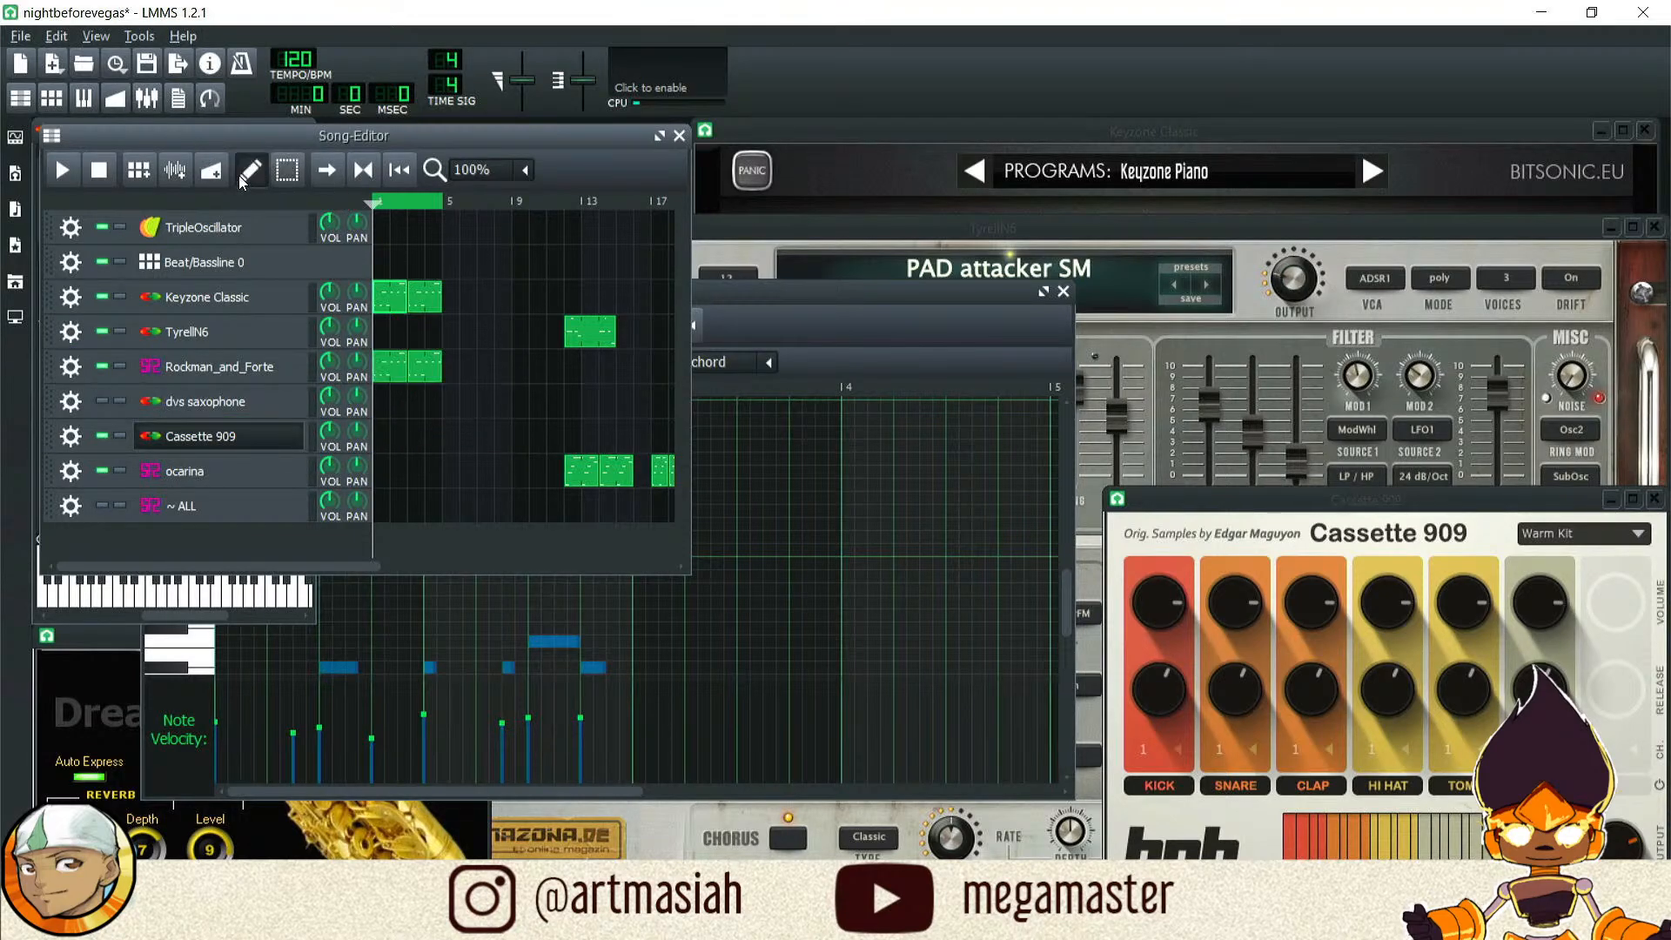
click(64, 442)
mouse_move(174, 569)
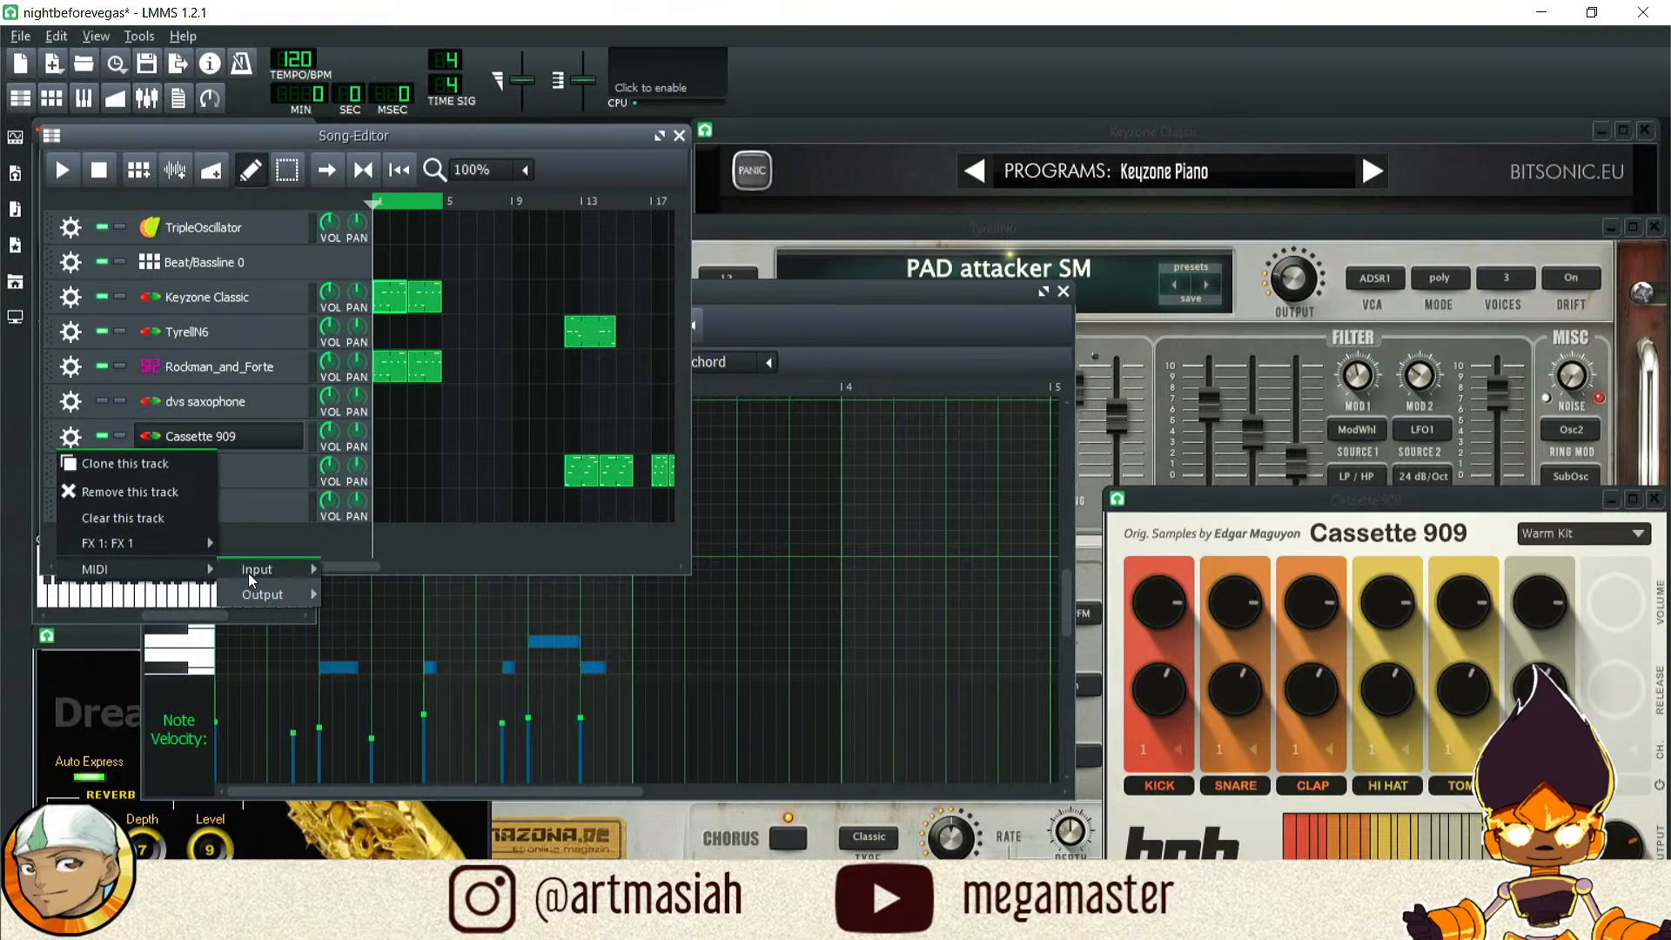
mouse_move(257, 569)
click(375, 571)
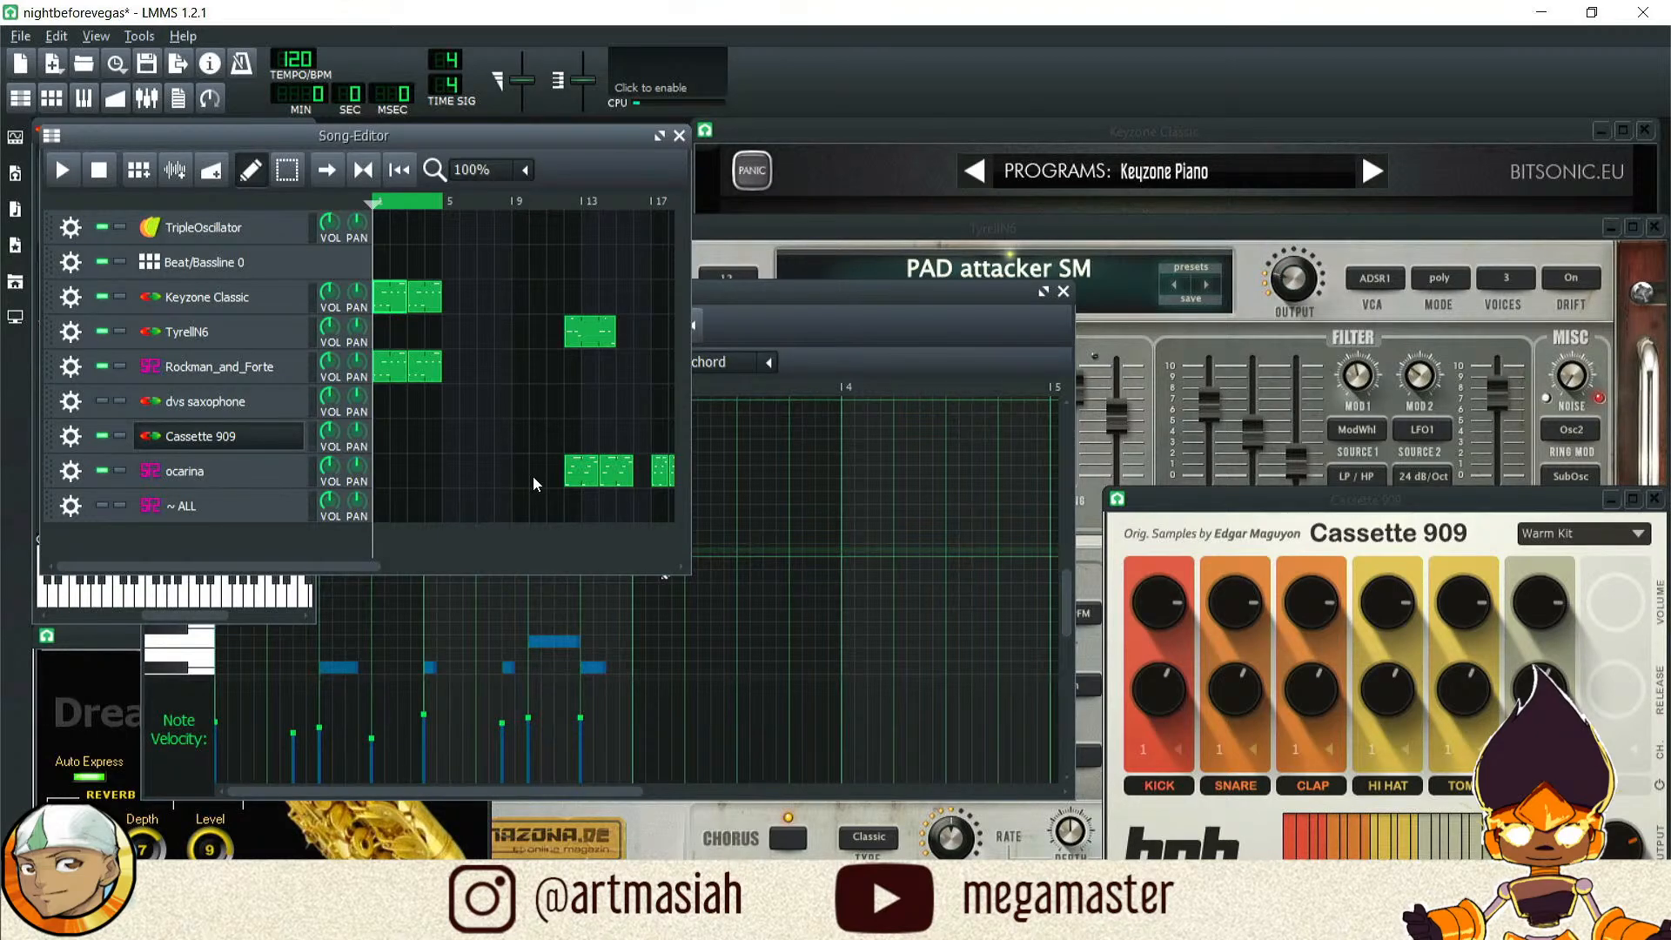
Step: Play the song looped over the first two bars, and record drums into a new clip at the start of the Cassette 909 track
key(space)
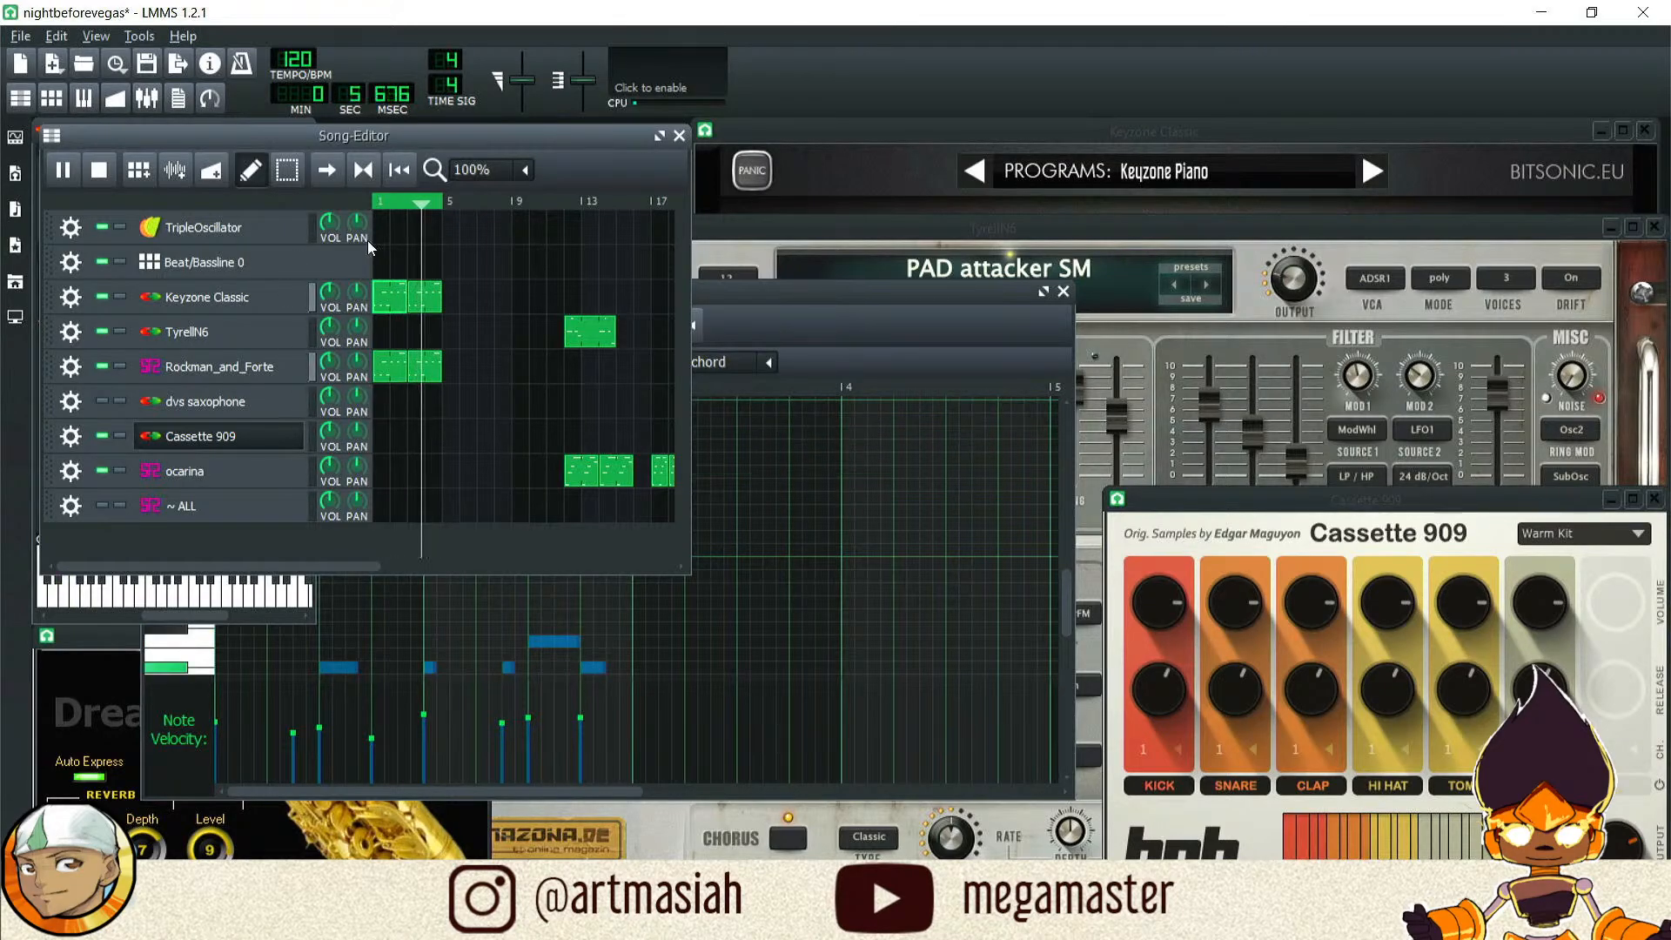
right_click(409, 201)
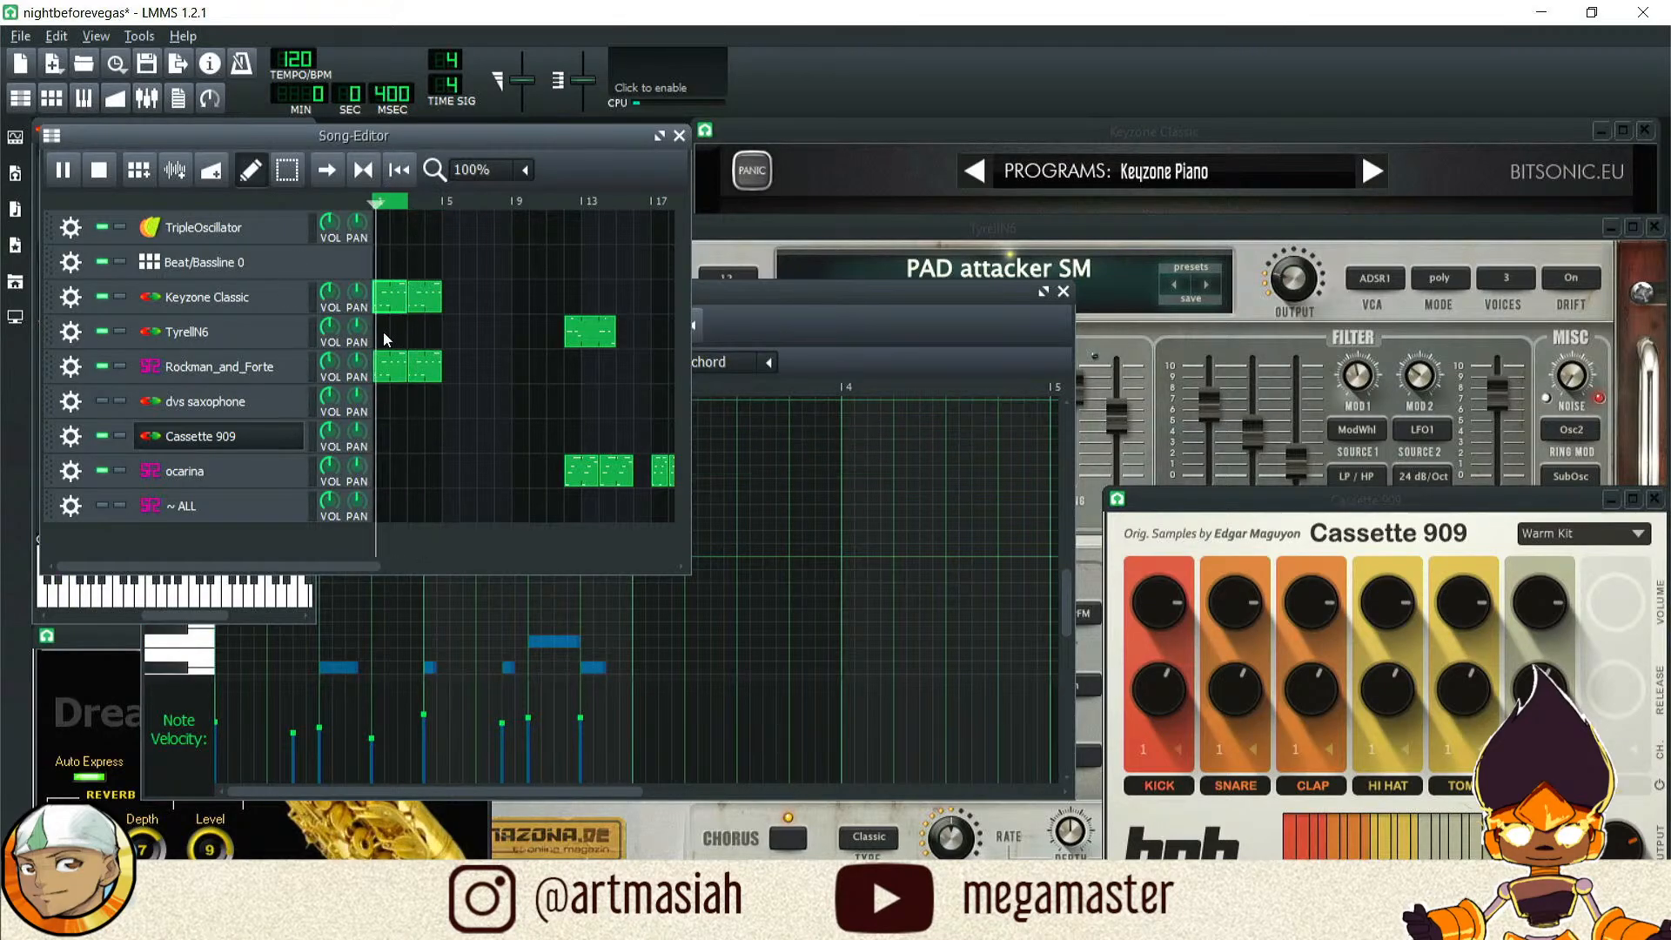
double_click(379, 435)
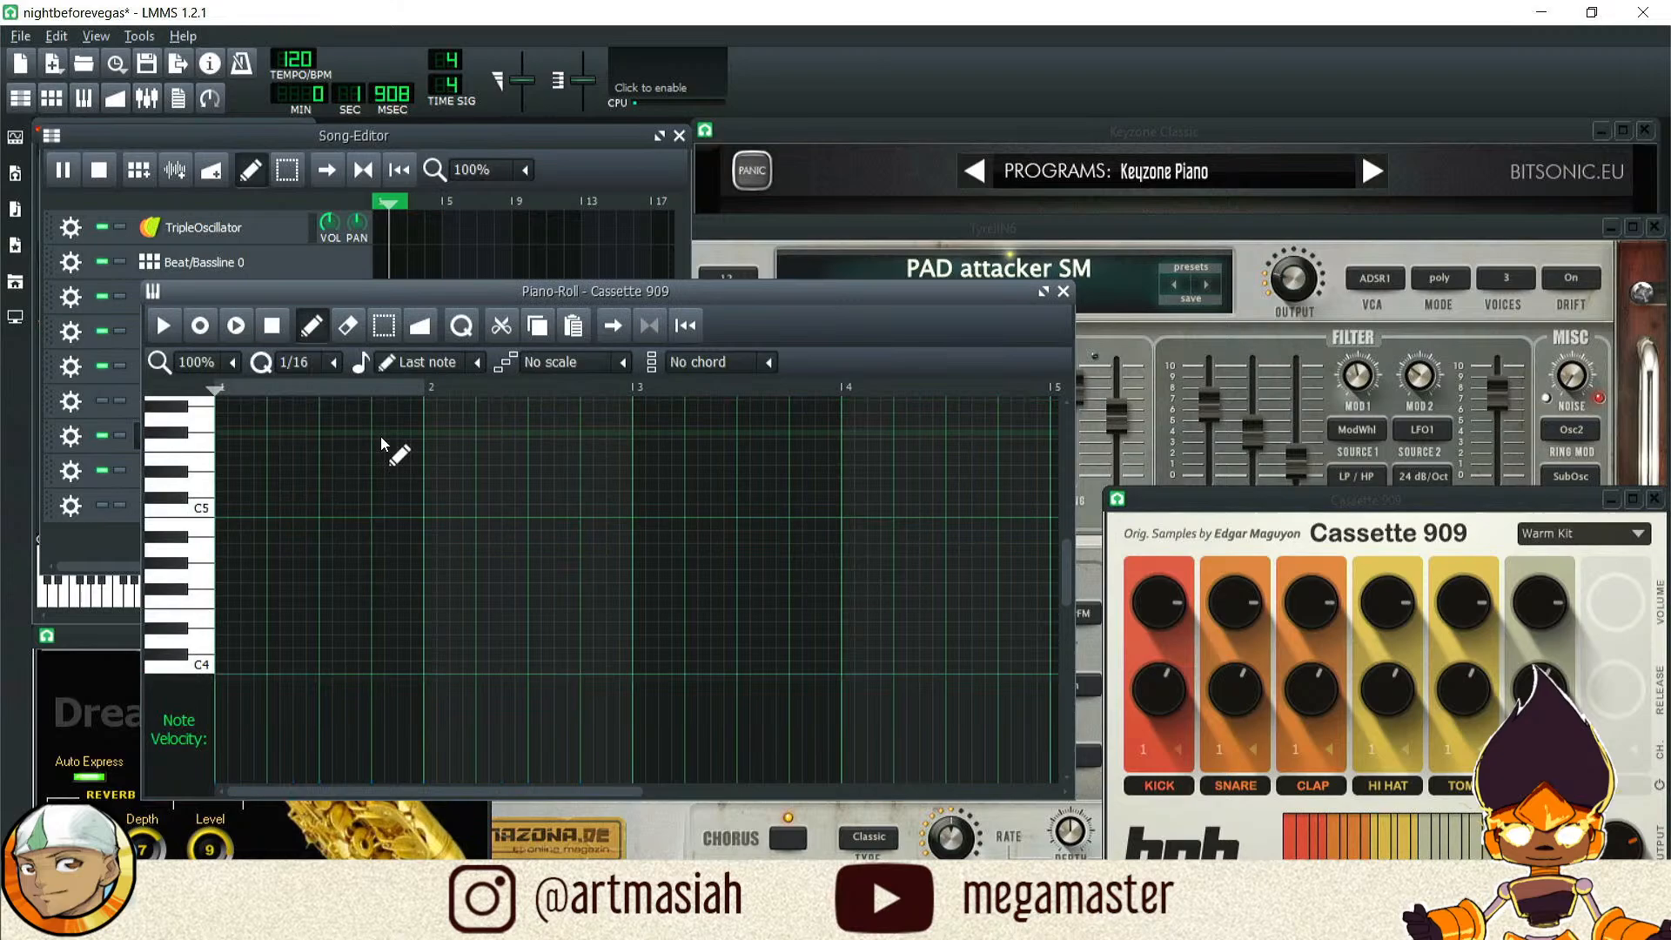
click(234, 331)
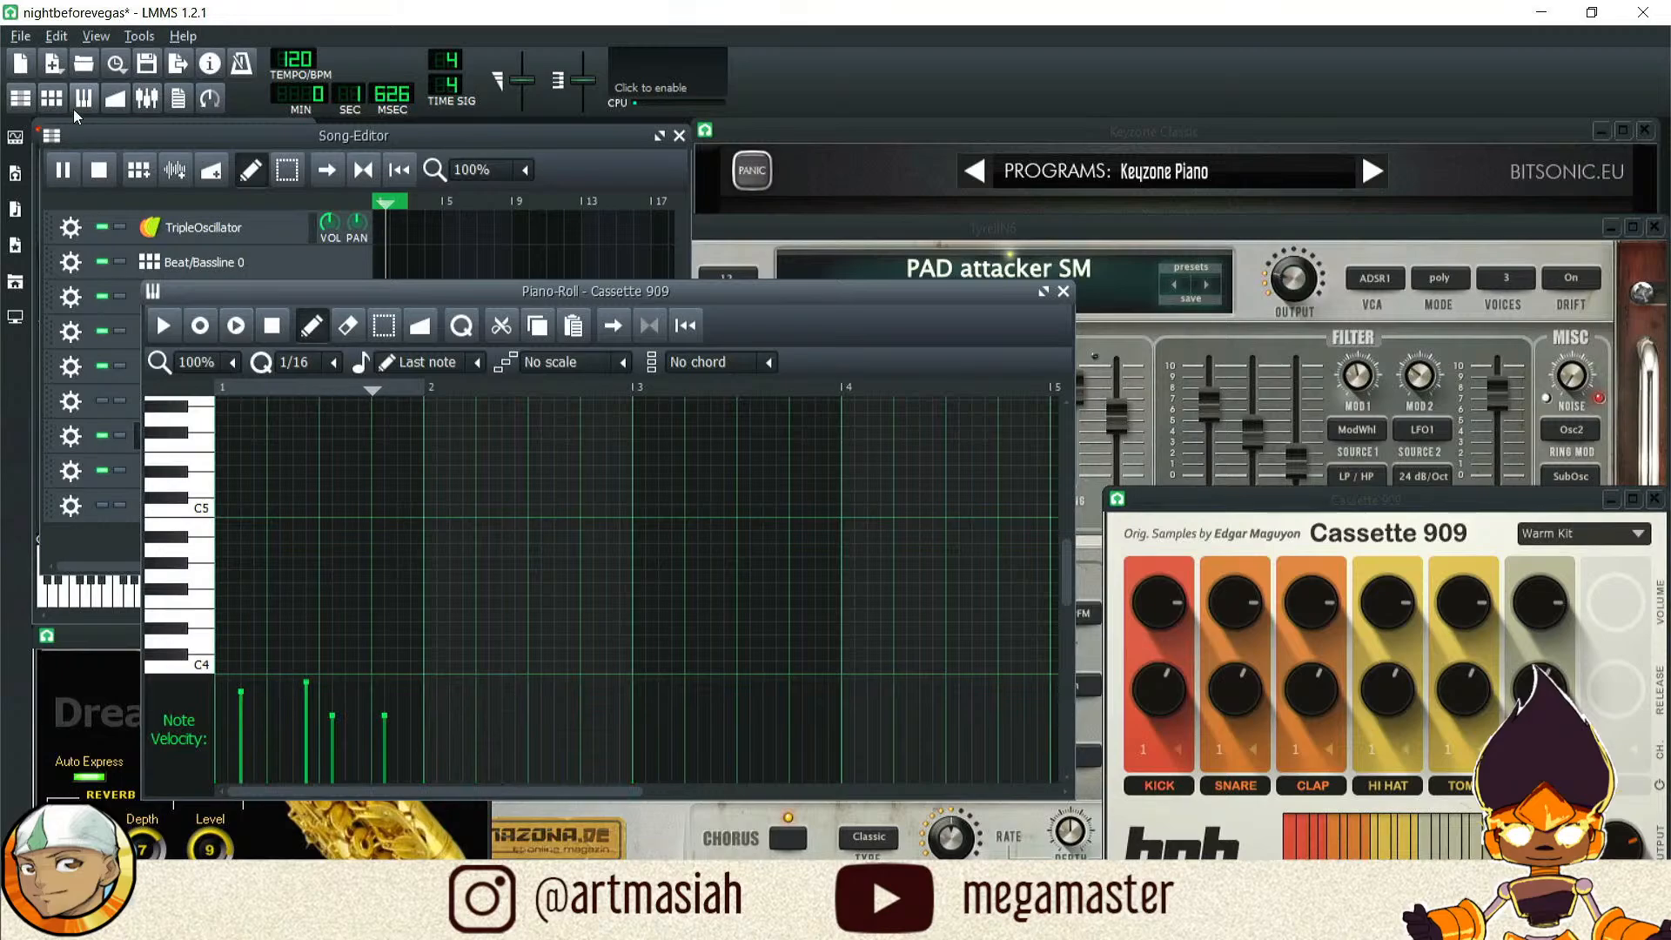
Step: Redo the recorded drum notes, delete the repeated upper-row note at the start of bar 3, and close the piano roll
click(69, 34)
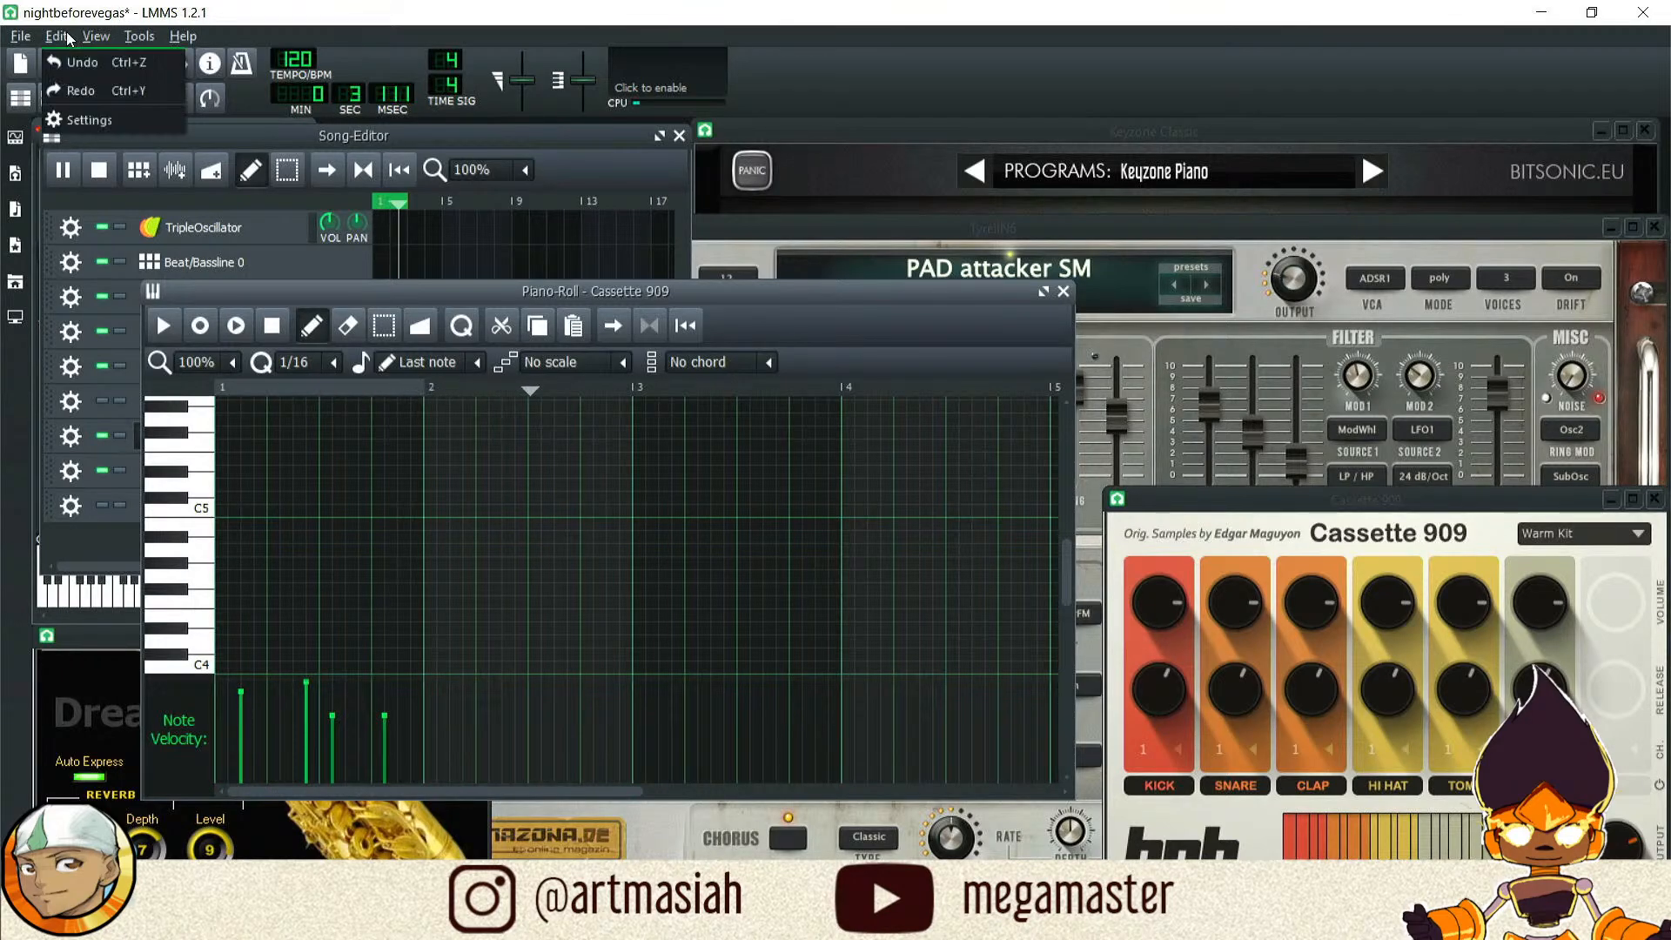
click(71, 92)
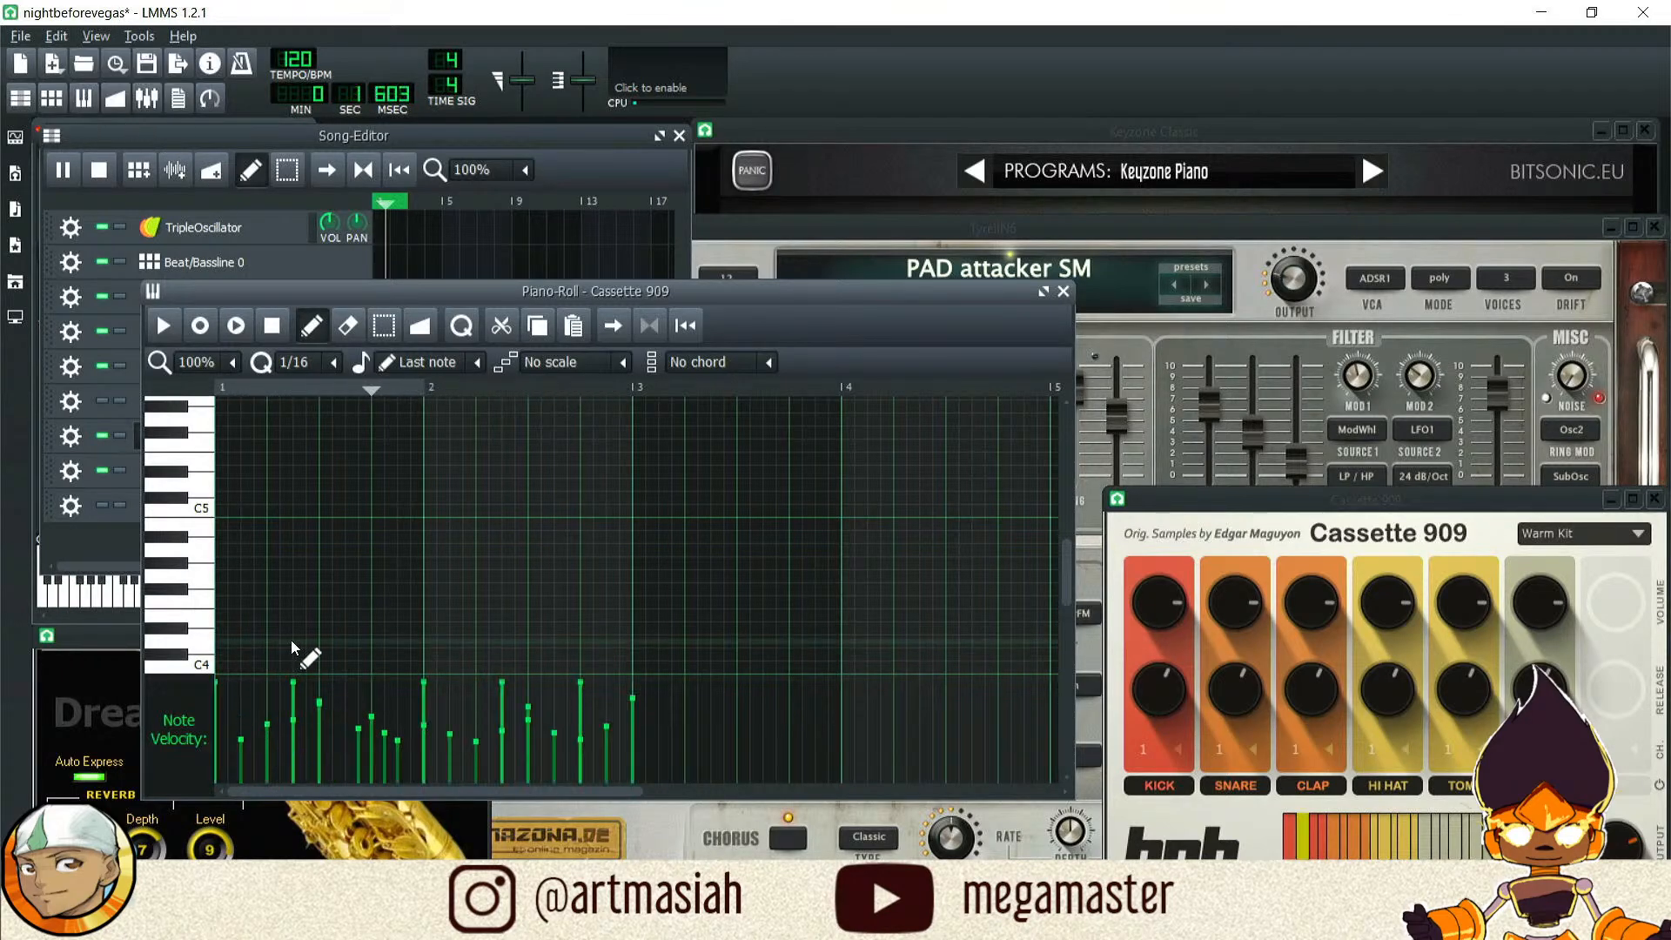
scroll(343, 648, down, 4)
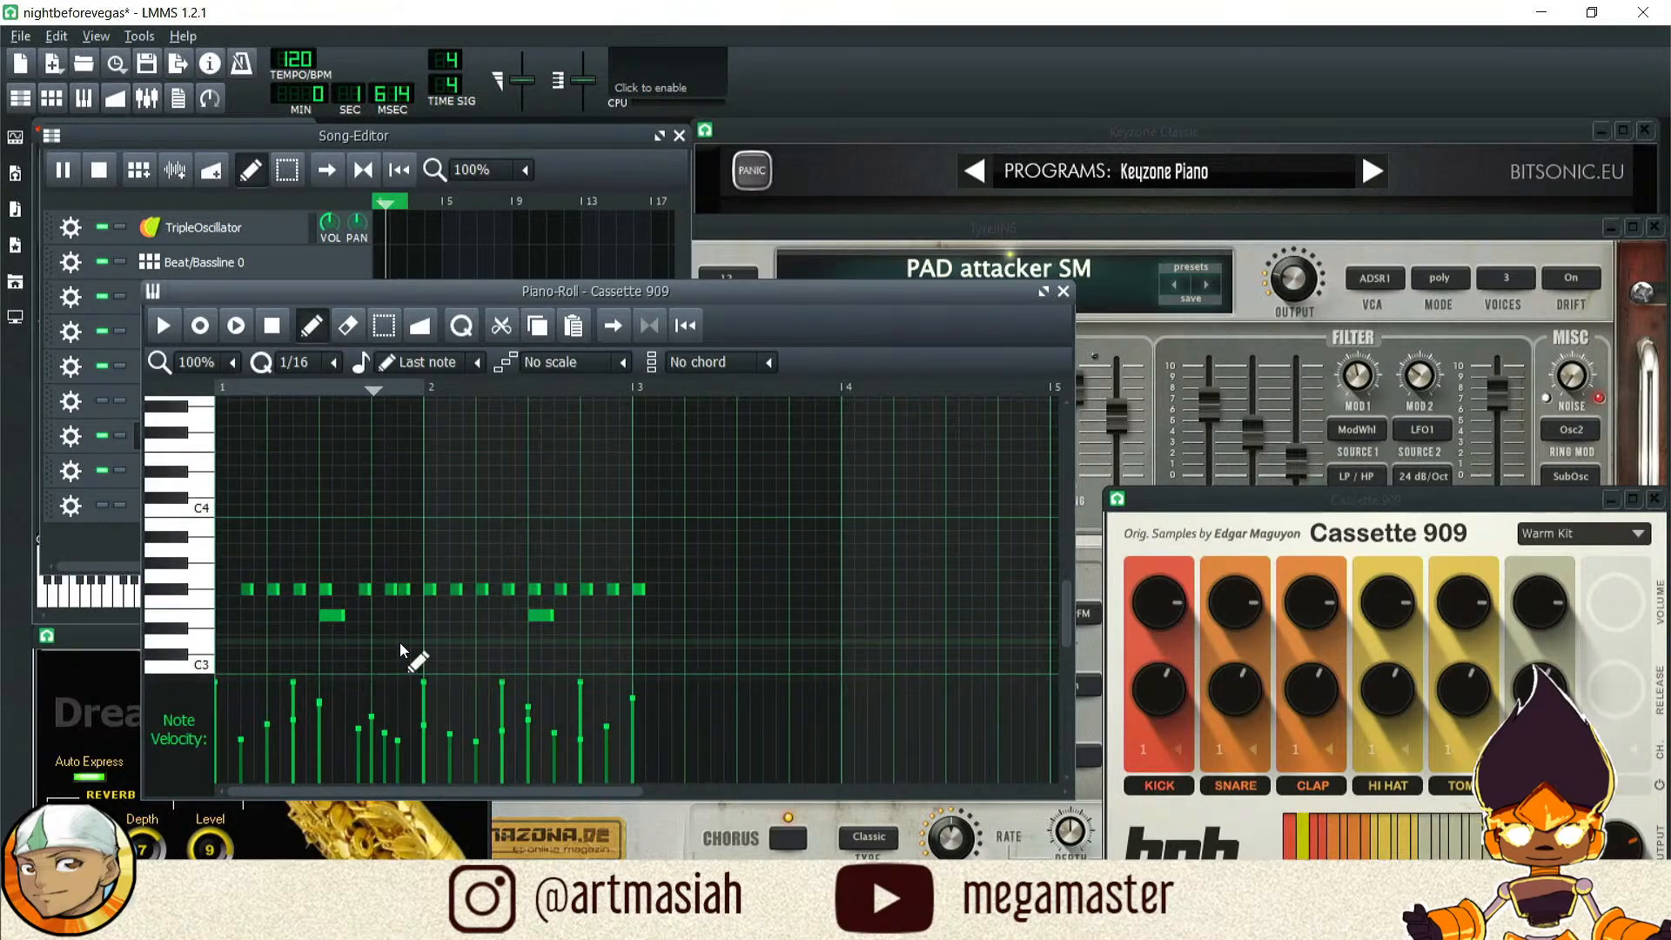
scroll(452, 644, down, 2)
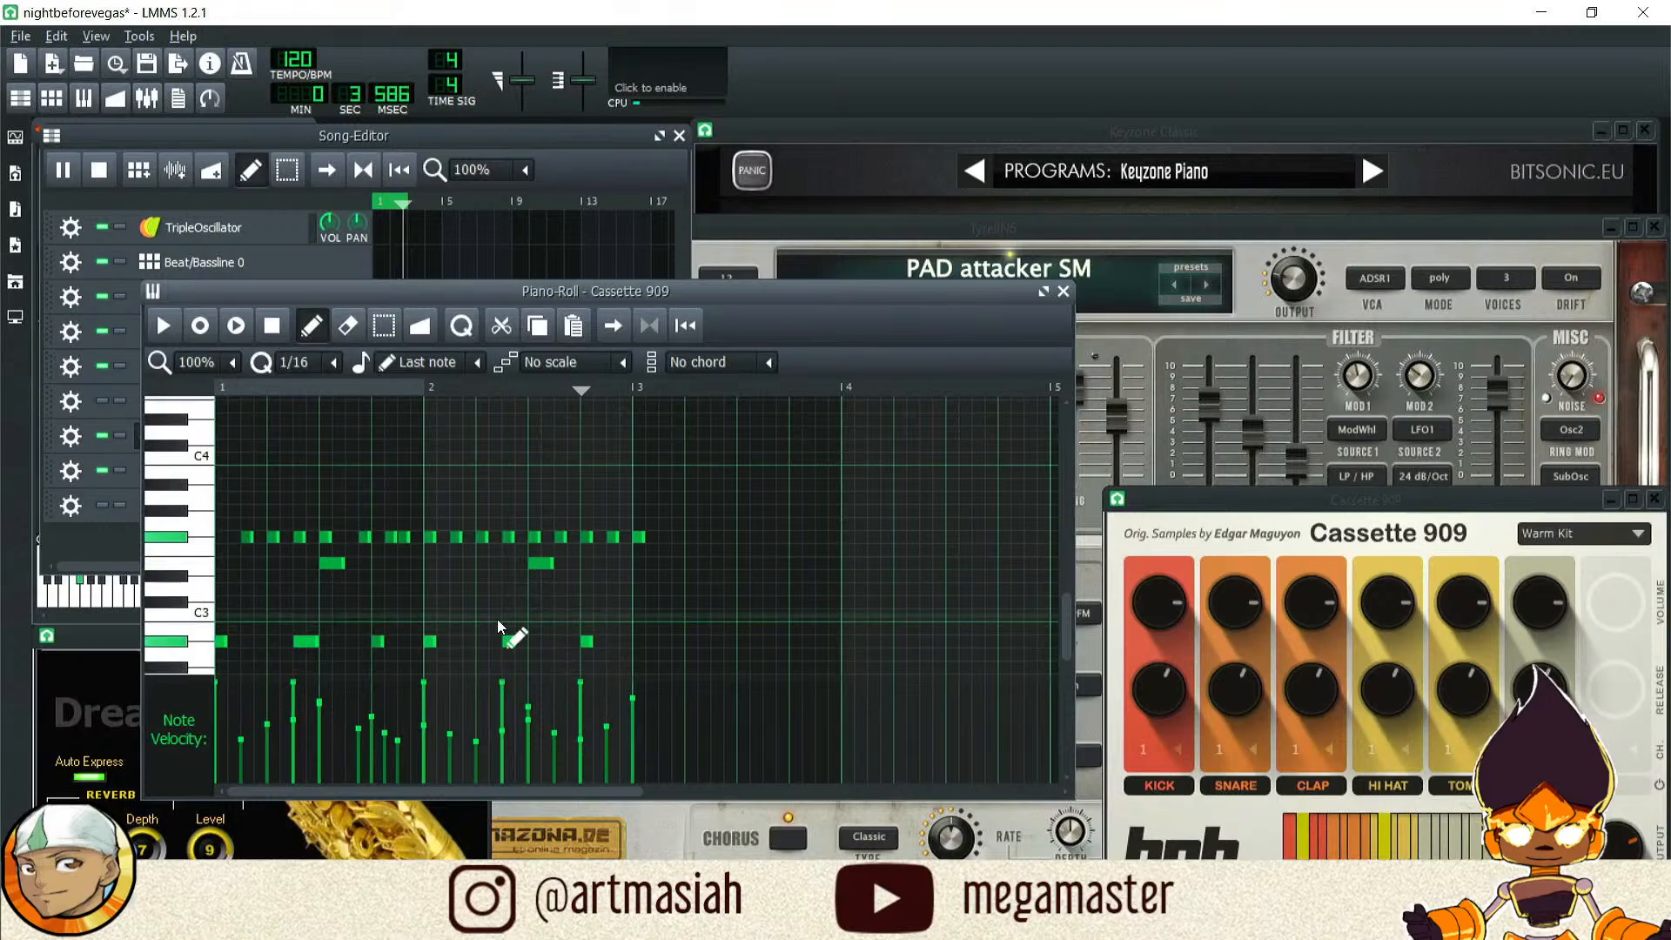
right_click(642, 536)
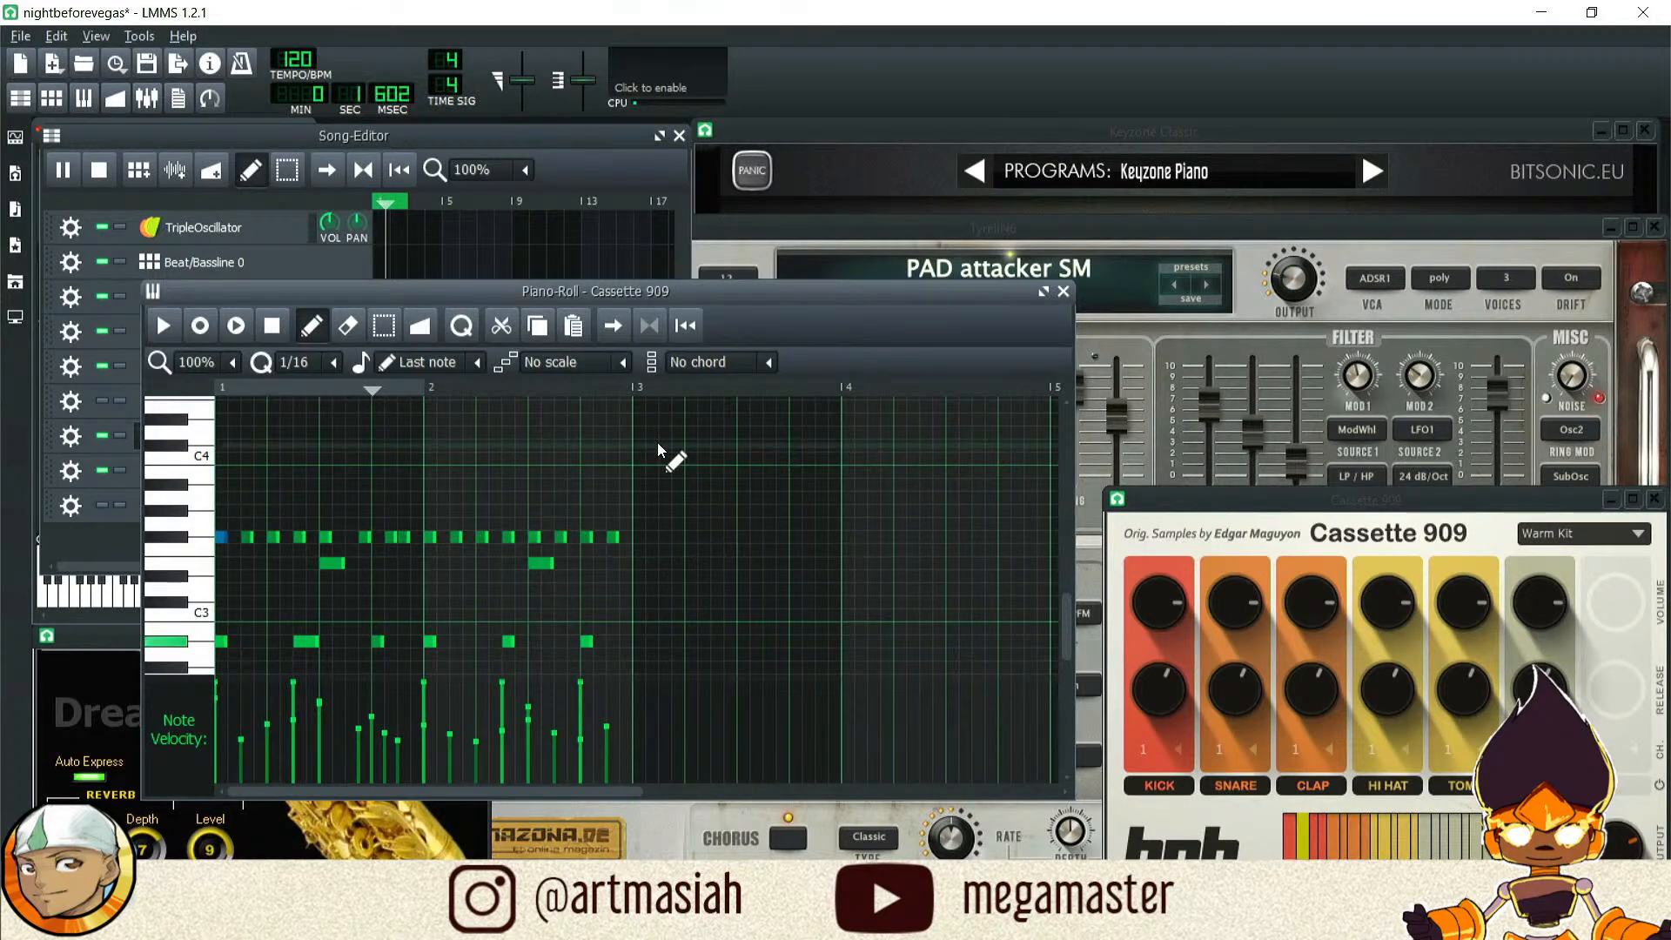
click(1062, 291)
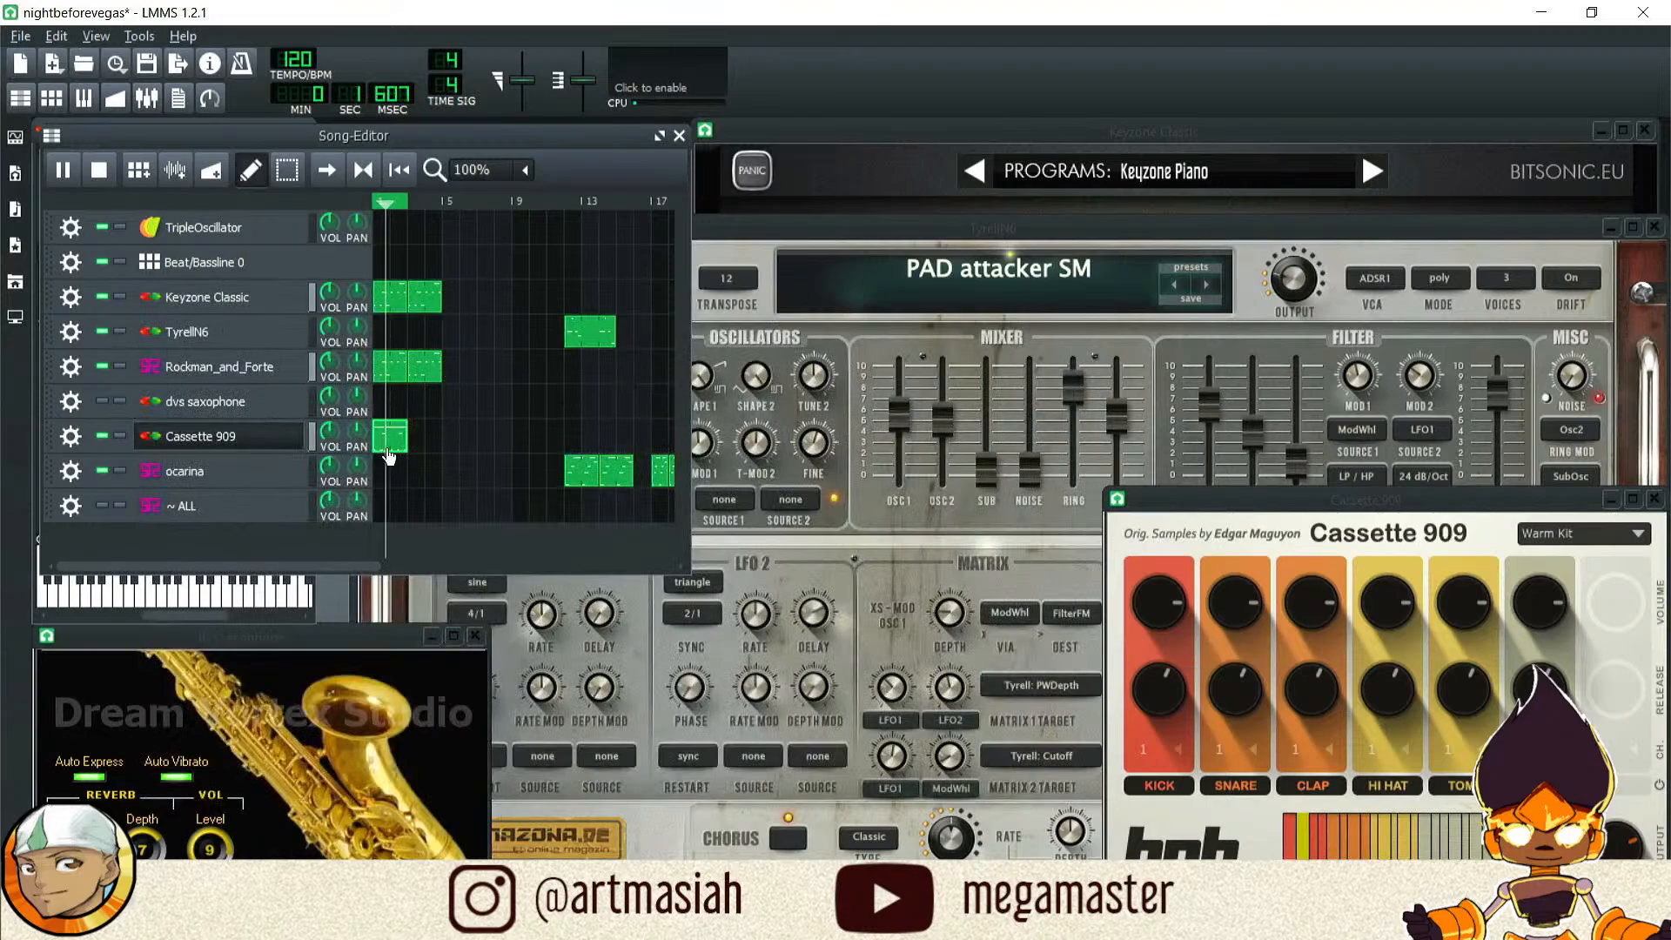
Step: Duplicate the Cassette 909 clip to bar 3, and play the song looped over four bars and again over two
drag(404, 447, 423, 440)
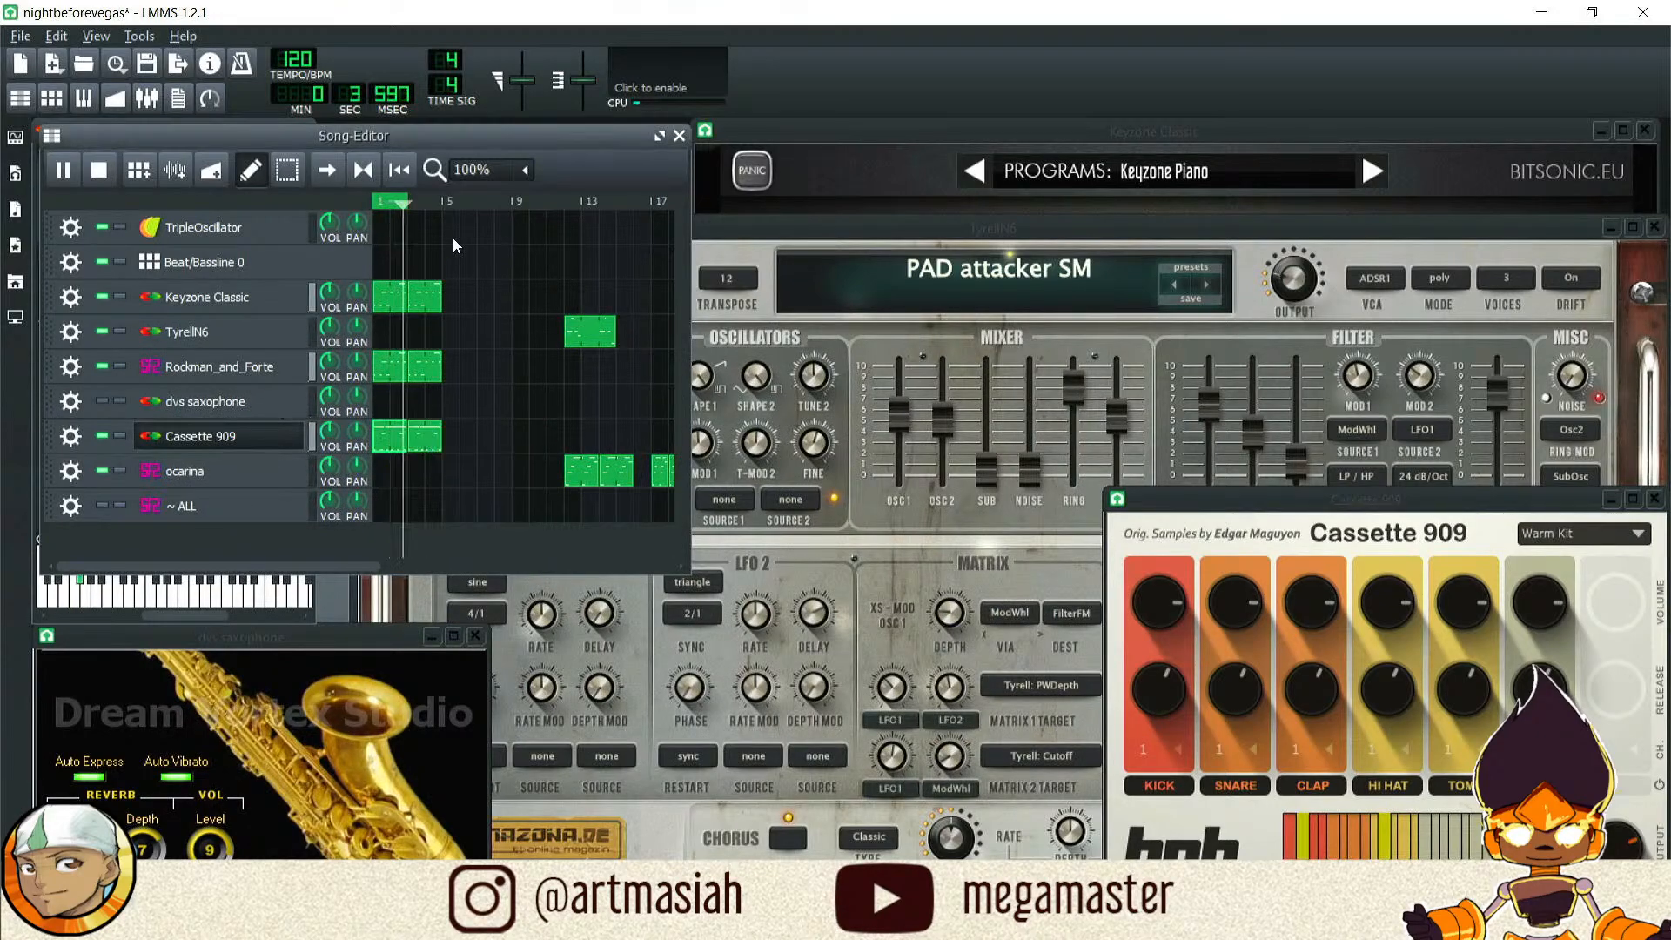
right_click(439, 205)
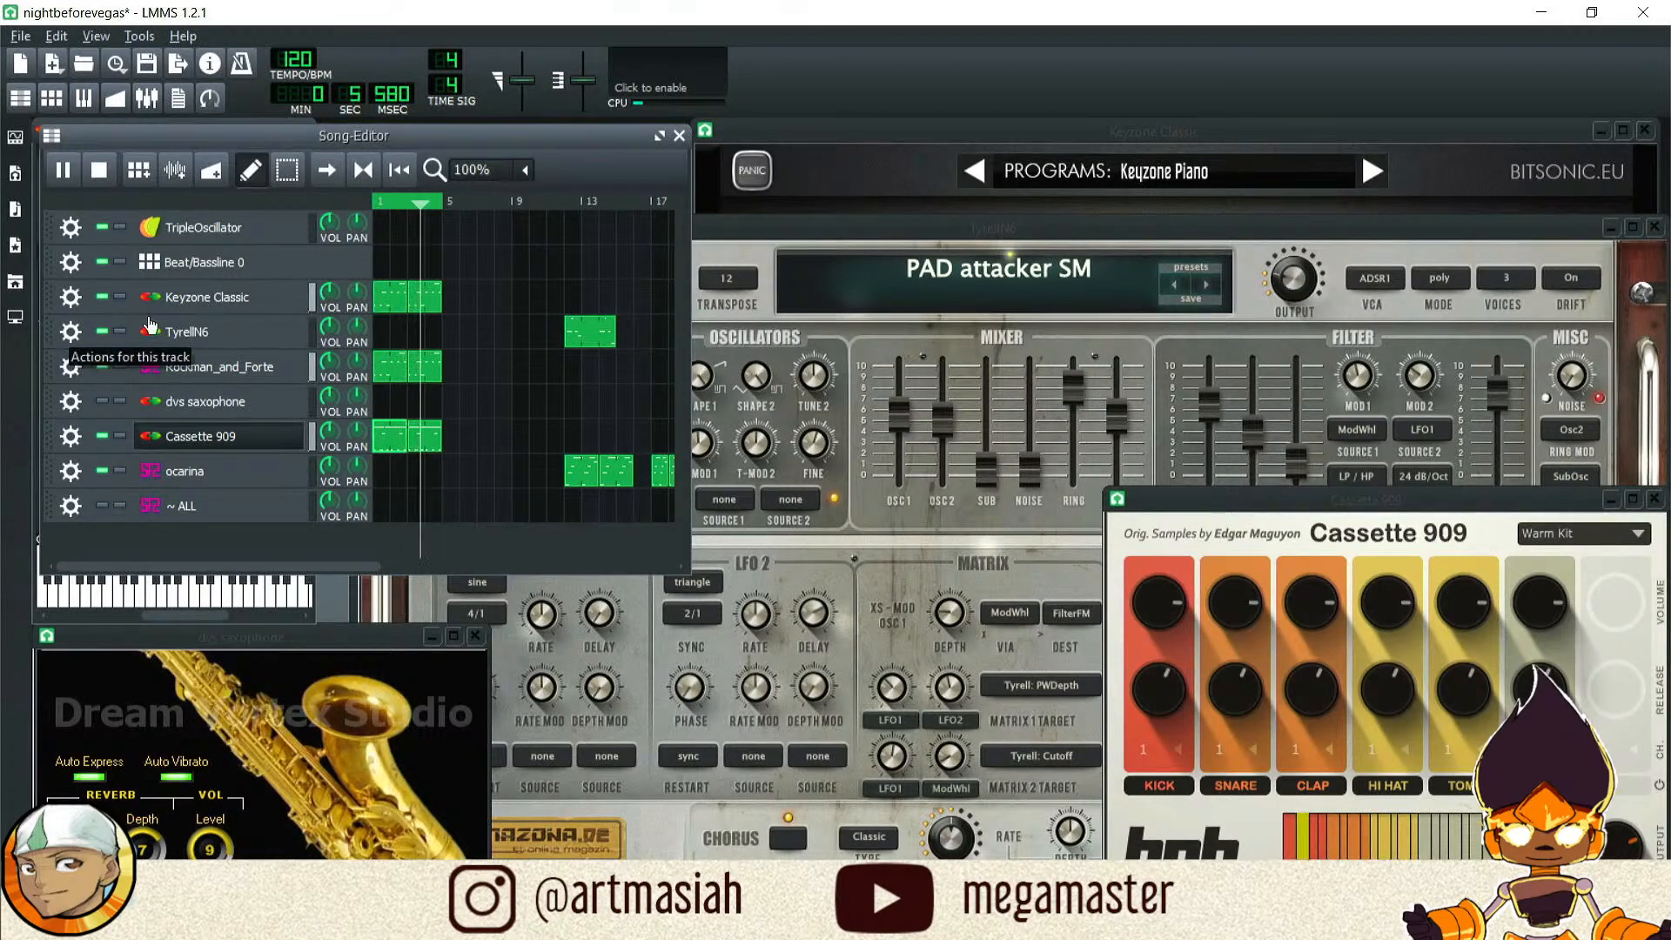
right_click(405, 199)
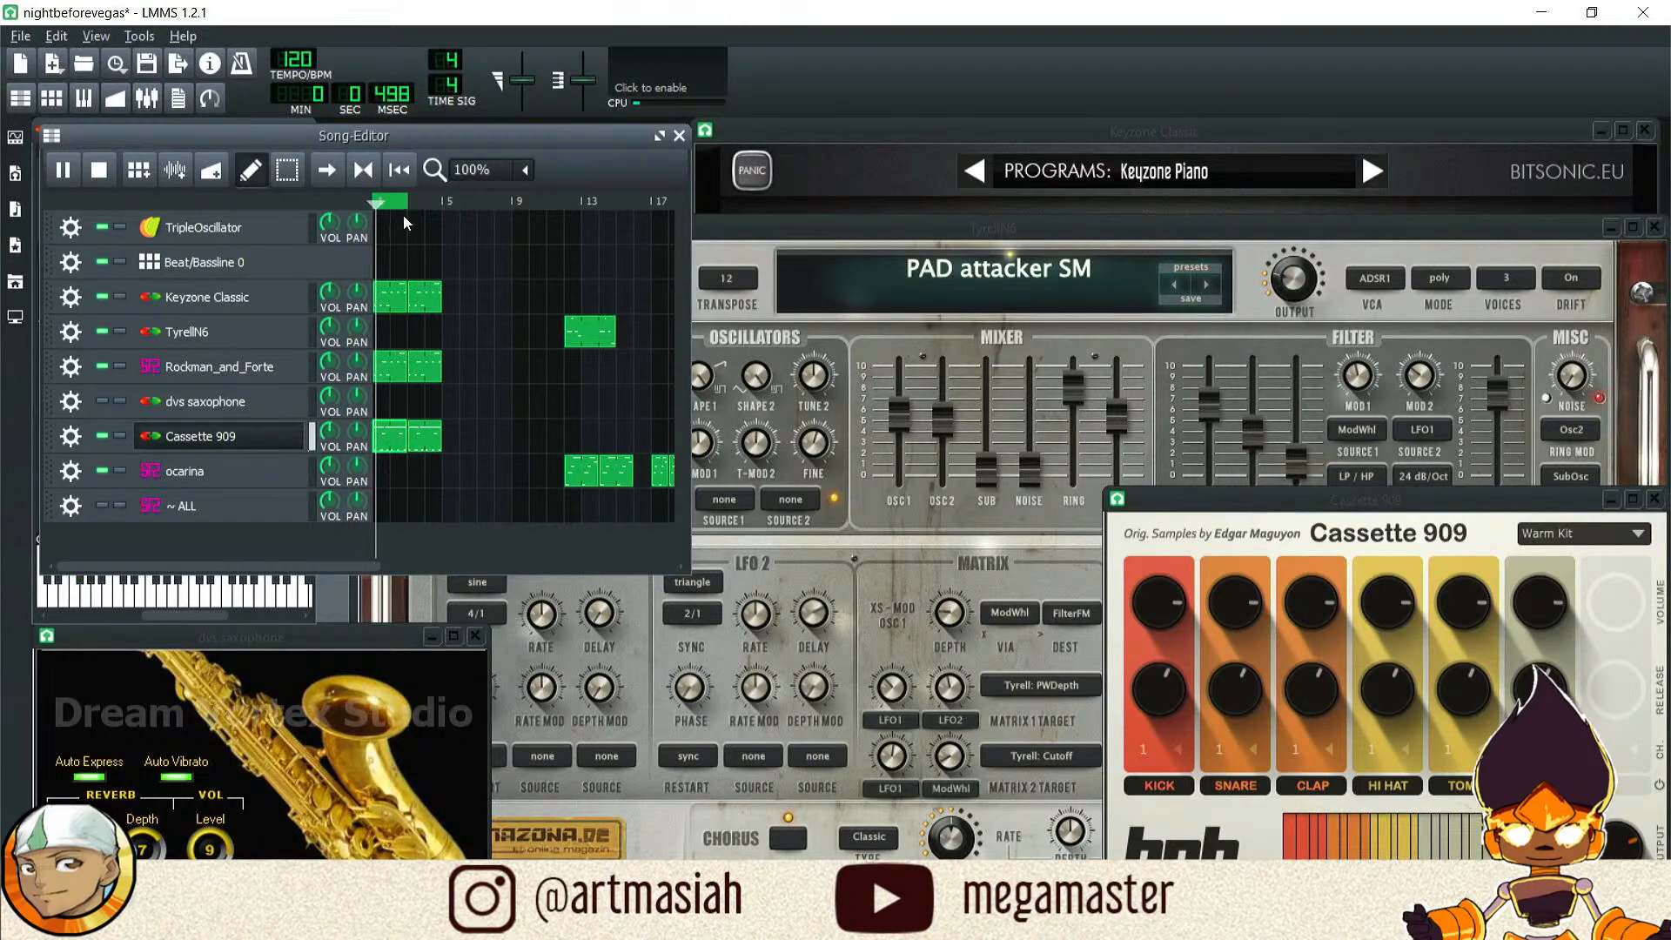
Step: Unassign the USB Keystation 88es MIDI input from the Cassette 909 track
click(73, 437)
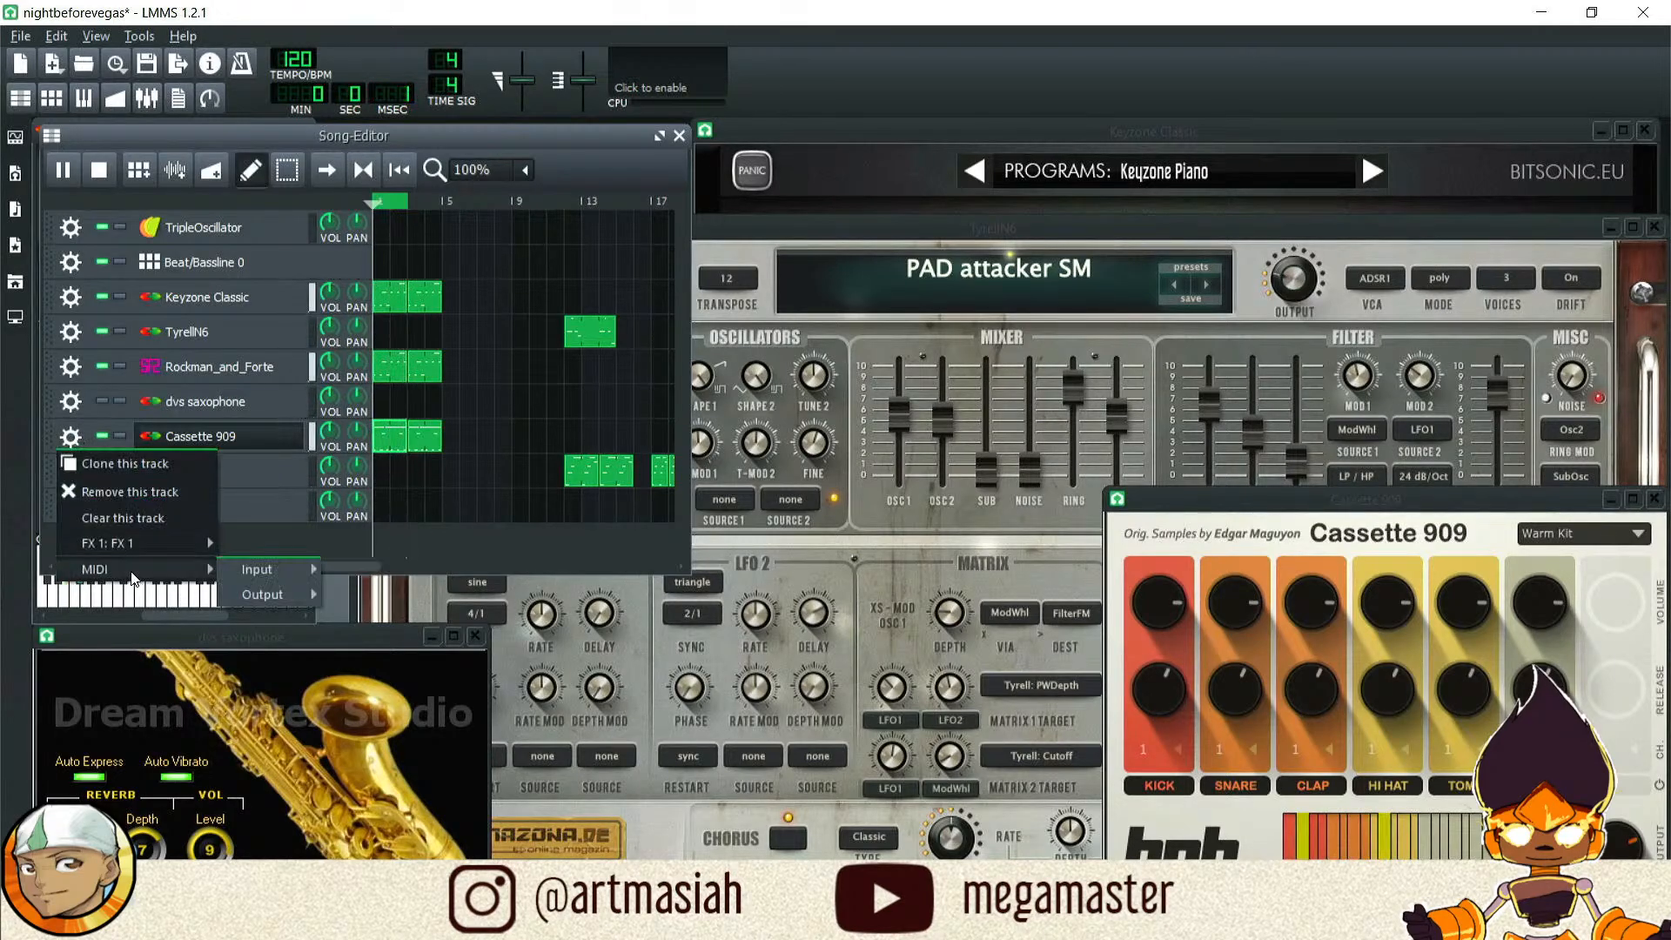
mouse_move(163, 544)
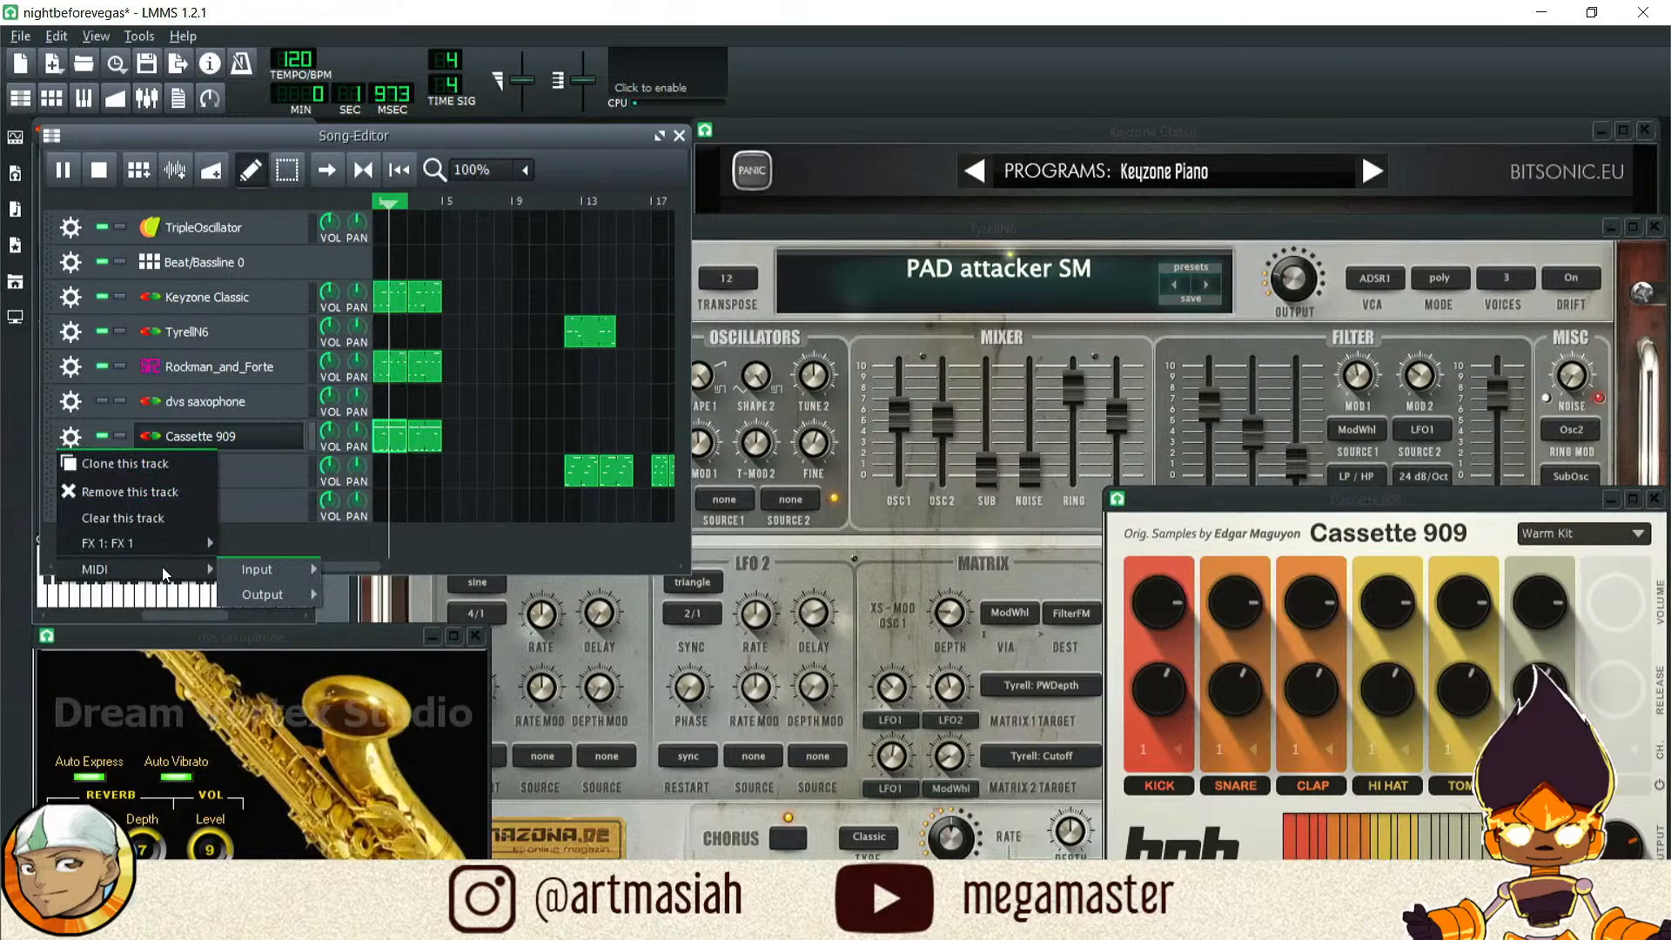
mouse_move(304, 567)
click(374, 570)
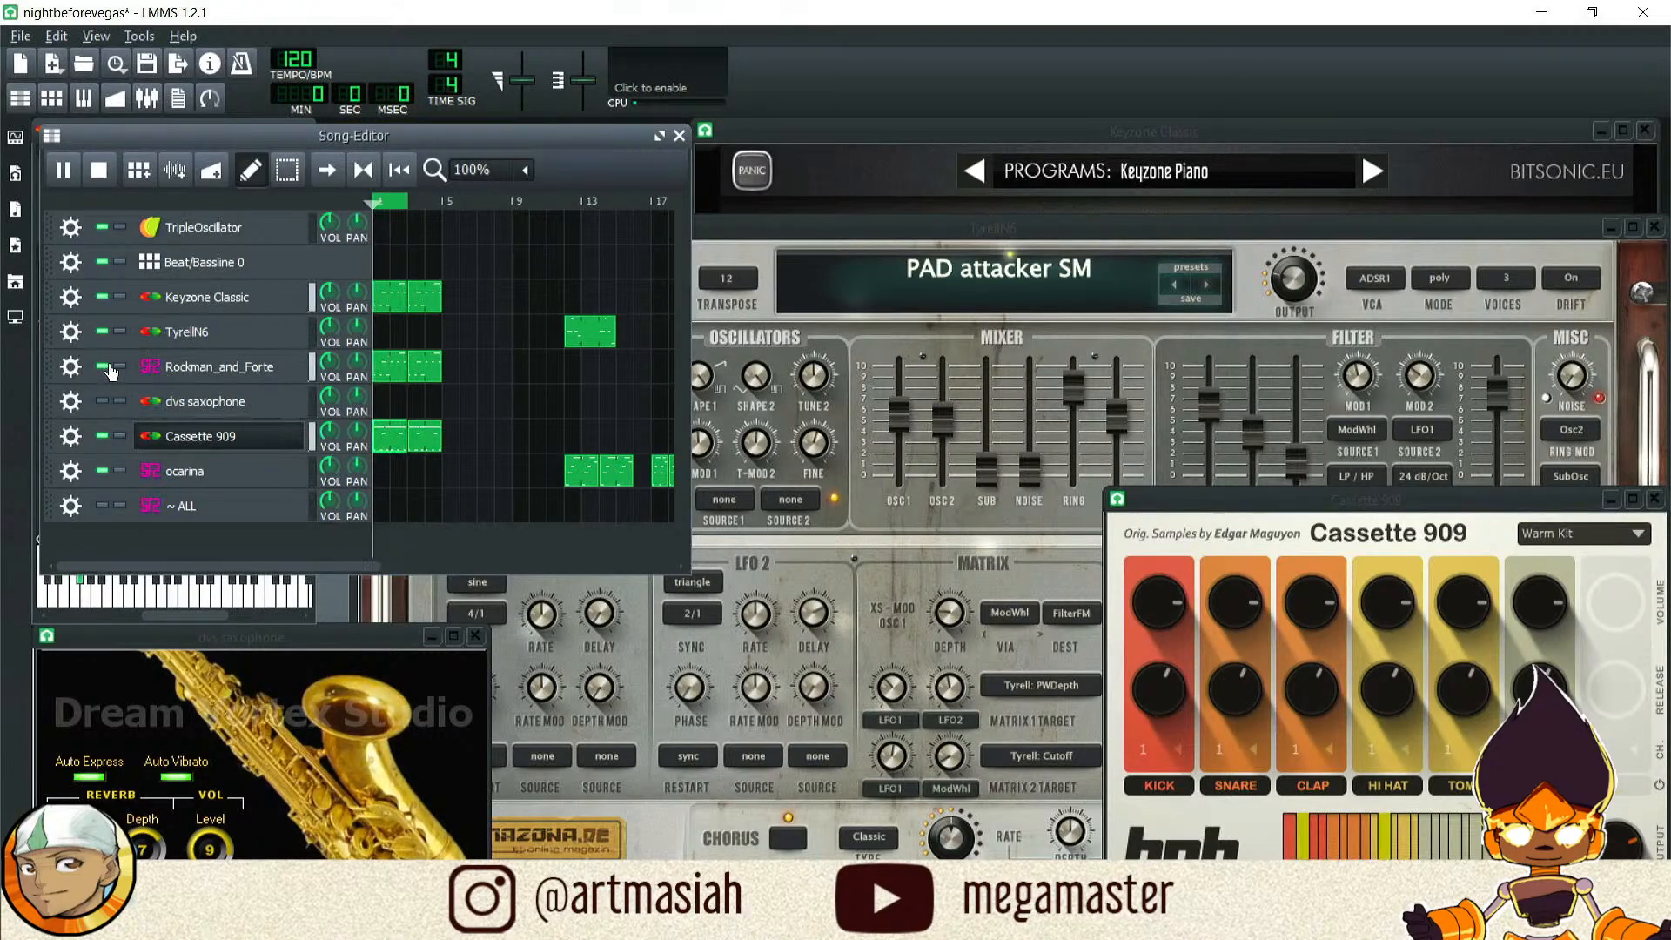
Step: Assign USB Keystation 88es as the MIDI input of the Keyzone Classic track, and stop the looped playback
click(72, 298)
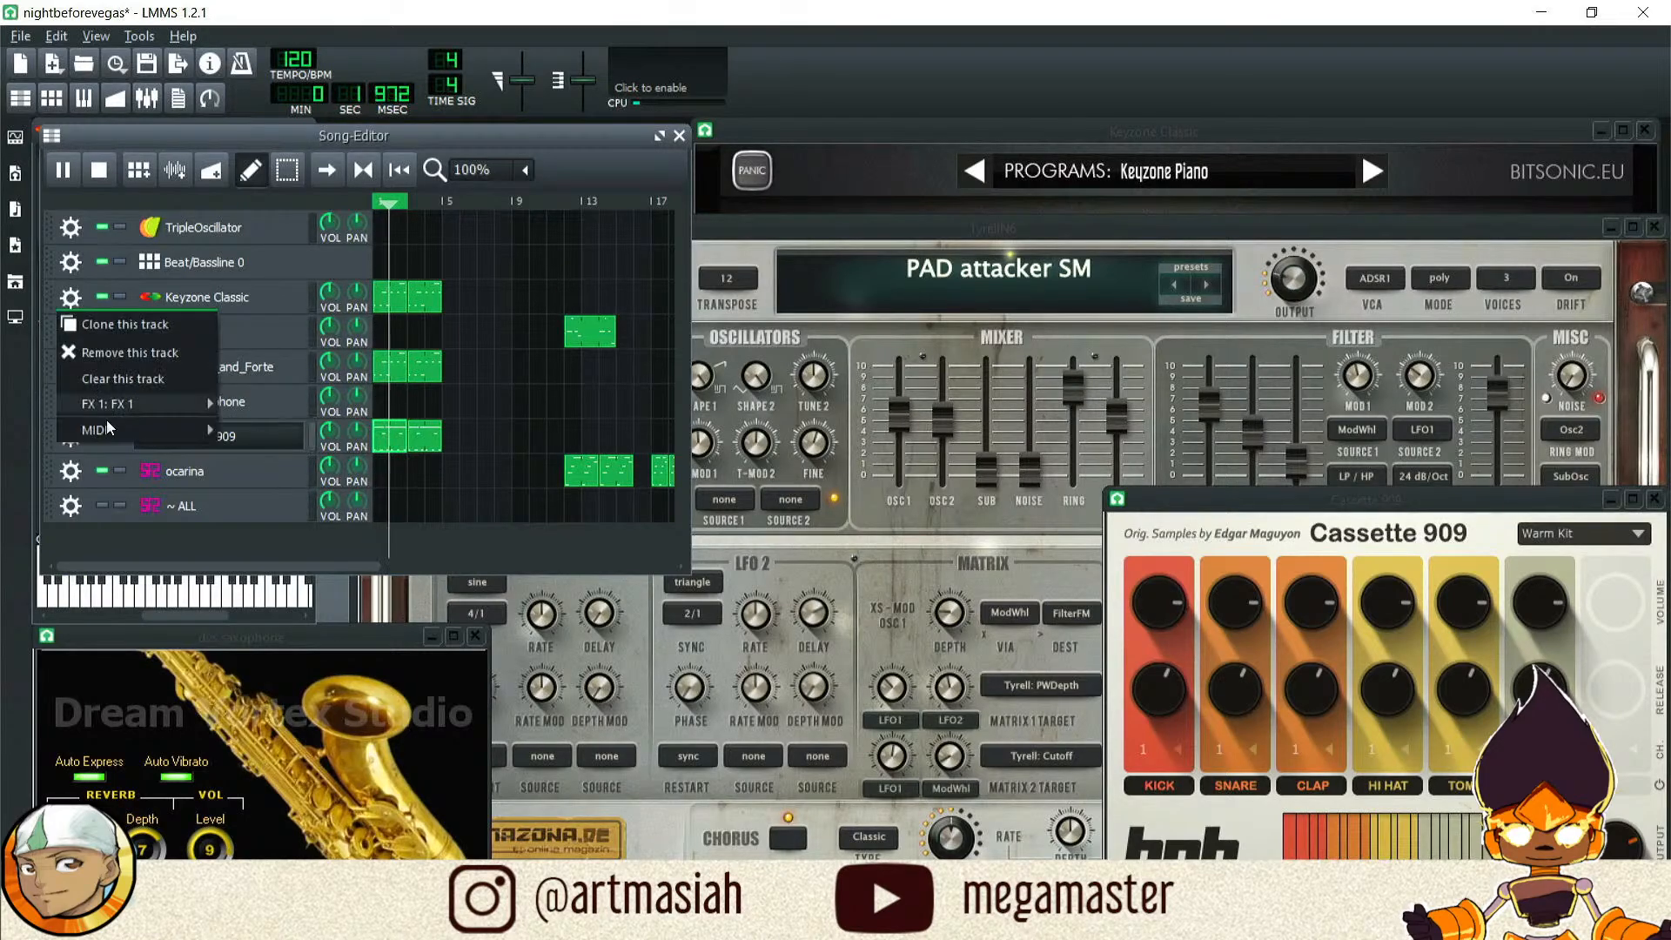
mouse_move(160, 405)
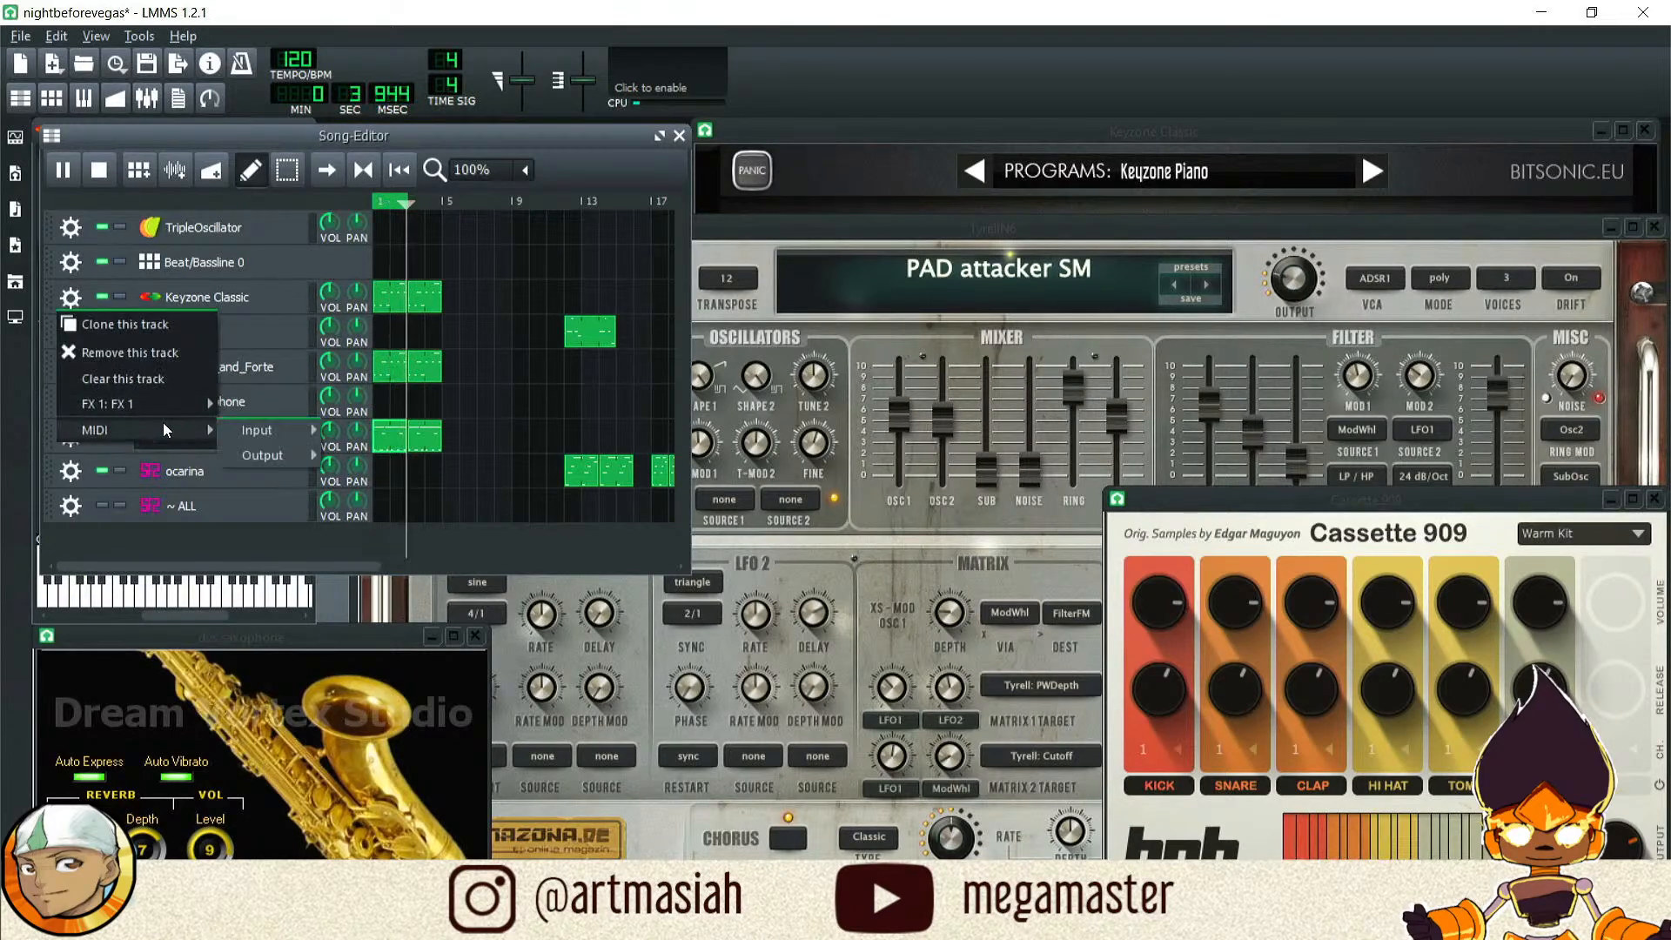
mouse_move(296, 432)
click(365, 430)
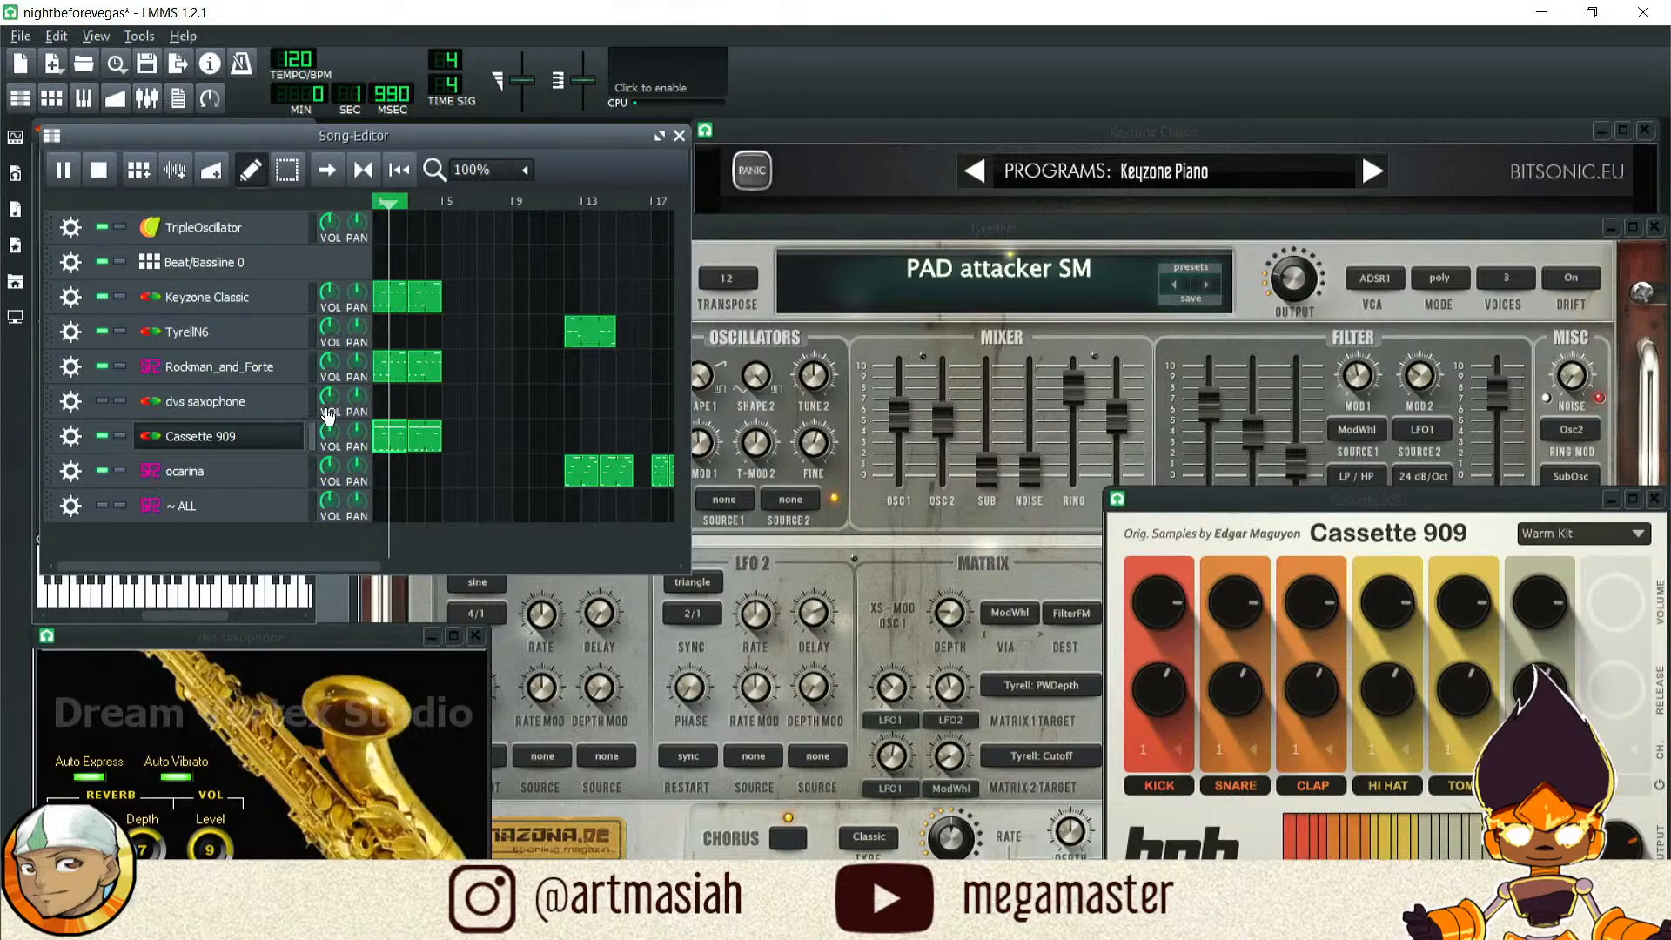
click(99, 170)
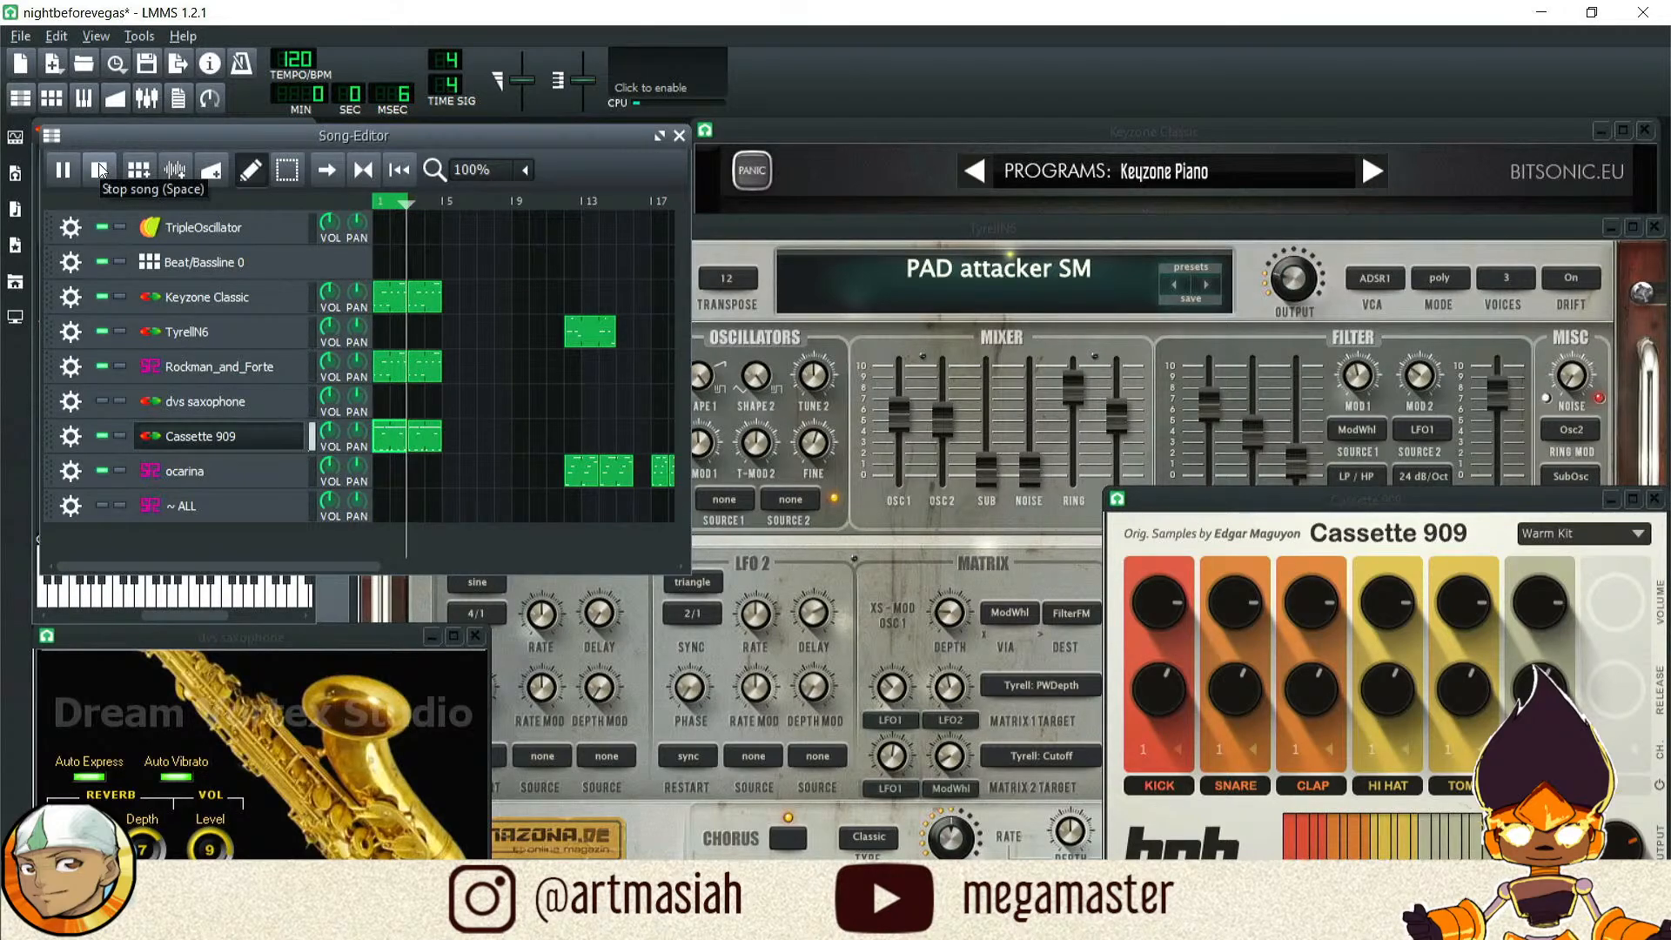
click(98, 170)
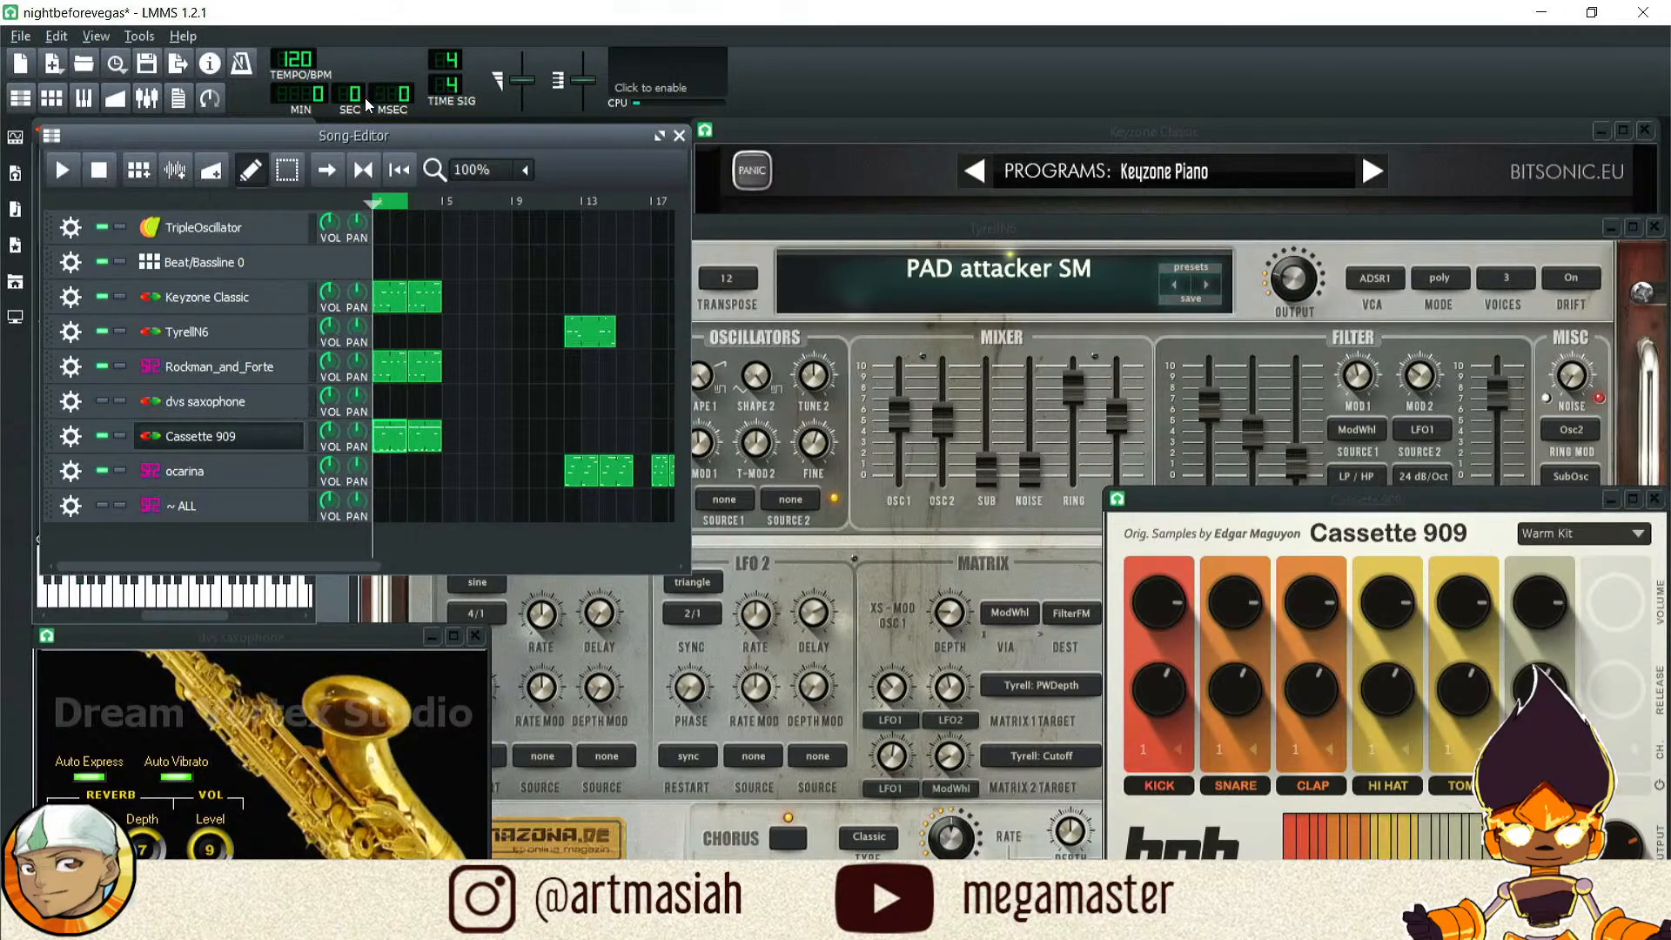
Step: Move the second Keyzone Classic, Rockman_and_Forte and Cassette 909 clips to bar 9, and place copies of the first clips at bar 3
key(ctrl)
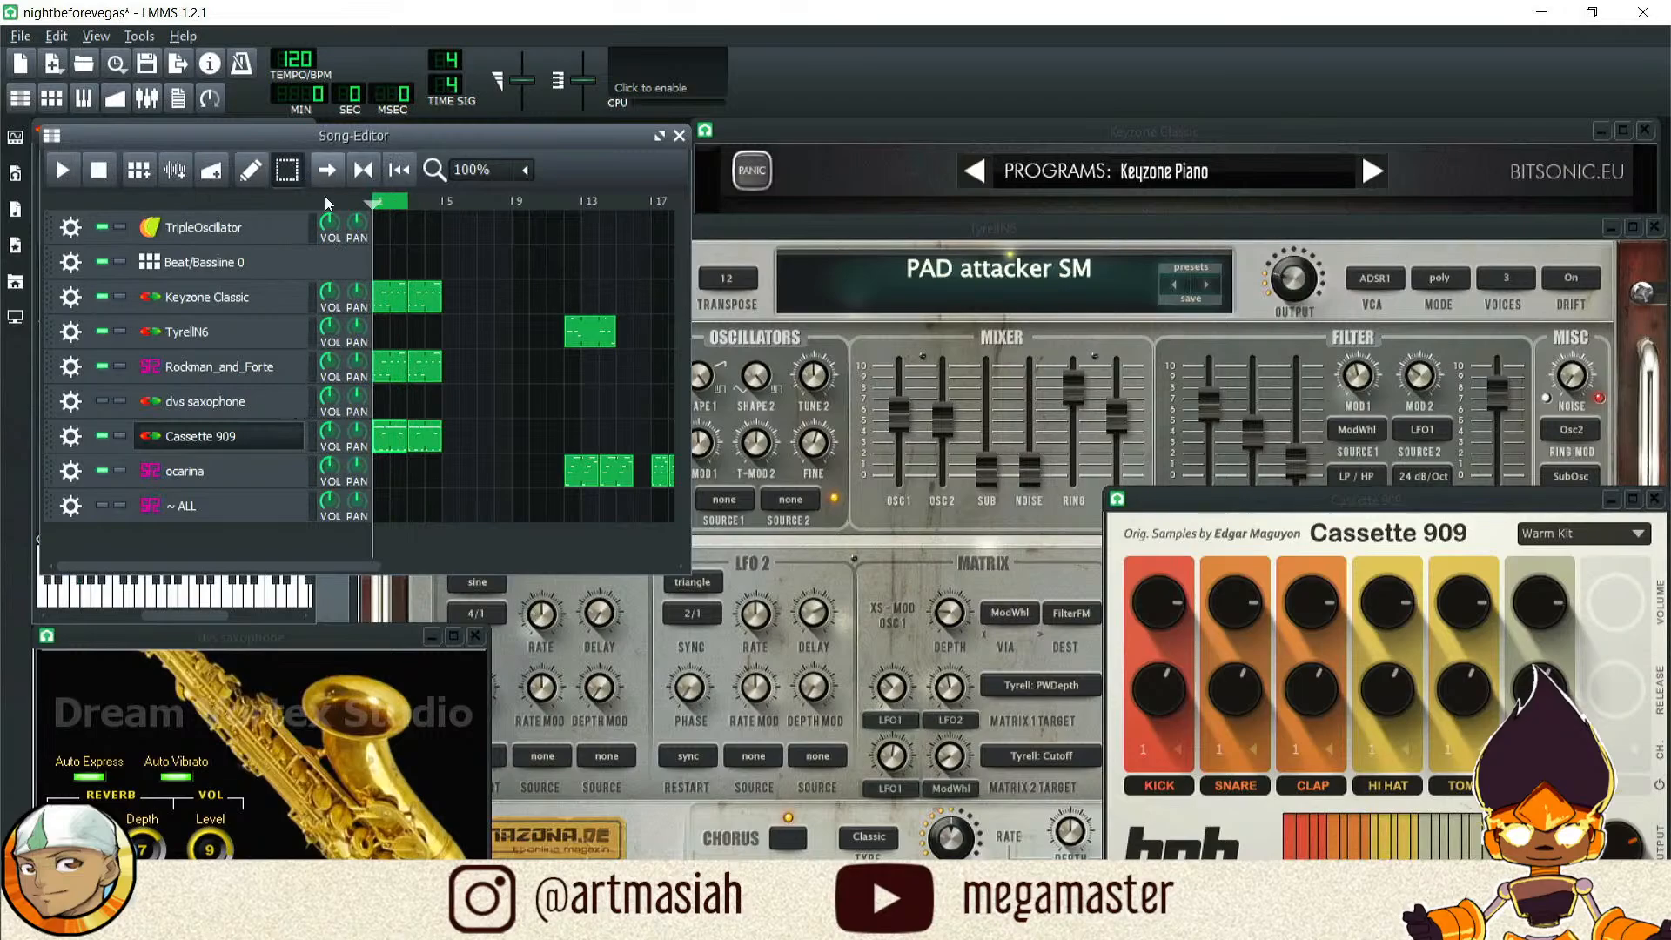
drag(456, 482, 422, 276)
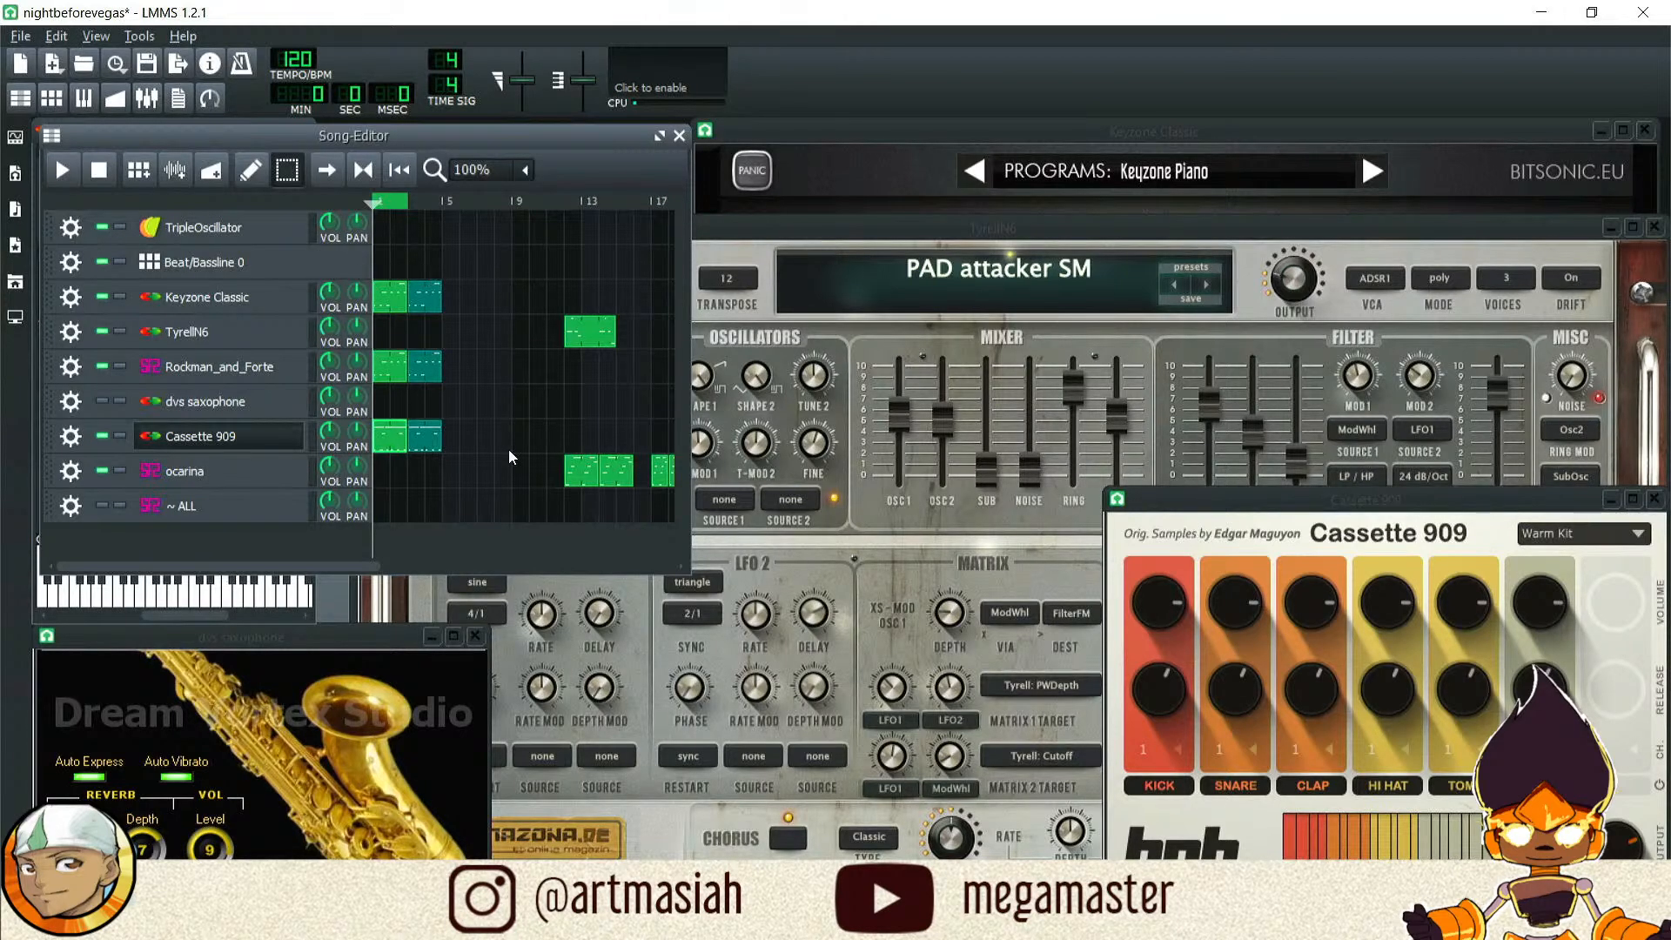
drag(421, 304, 510, 301)
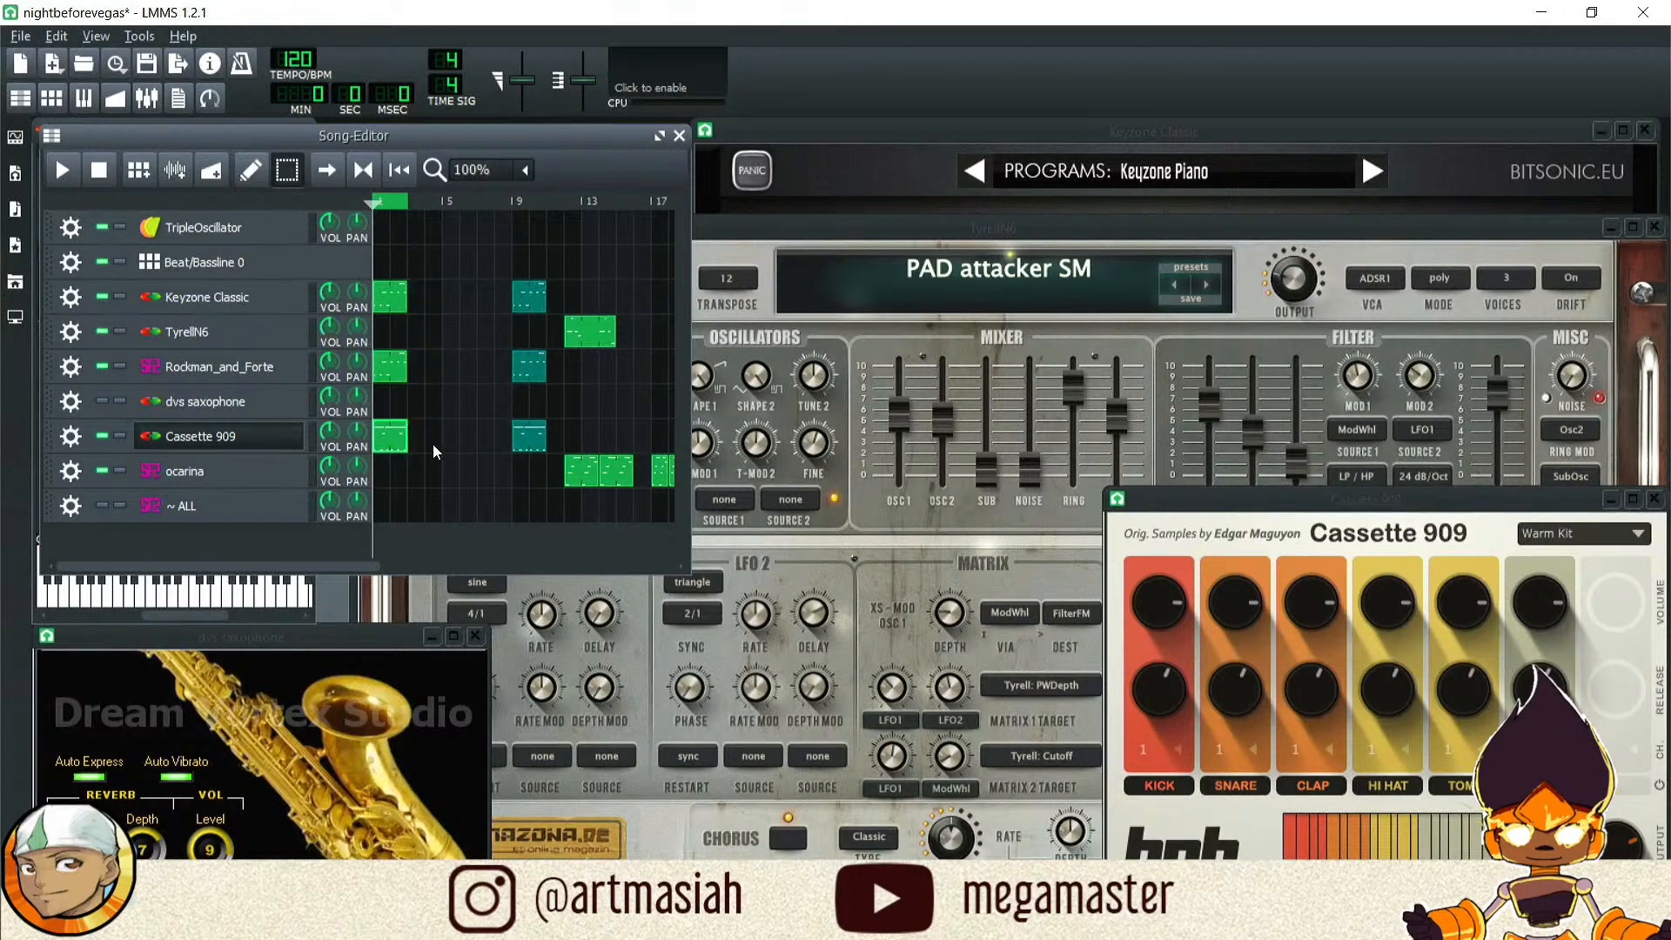
drag(464, 477, 419, 297)
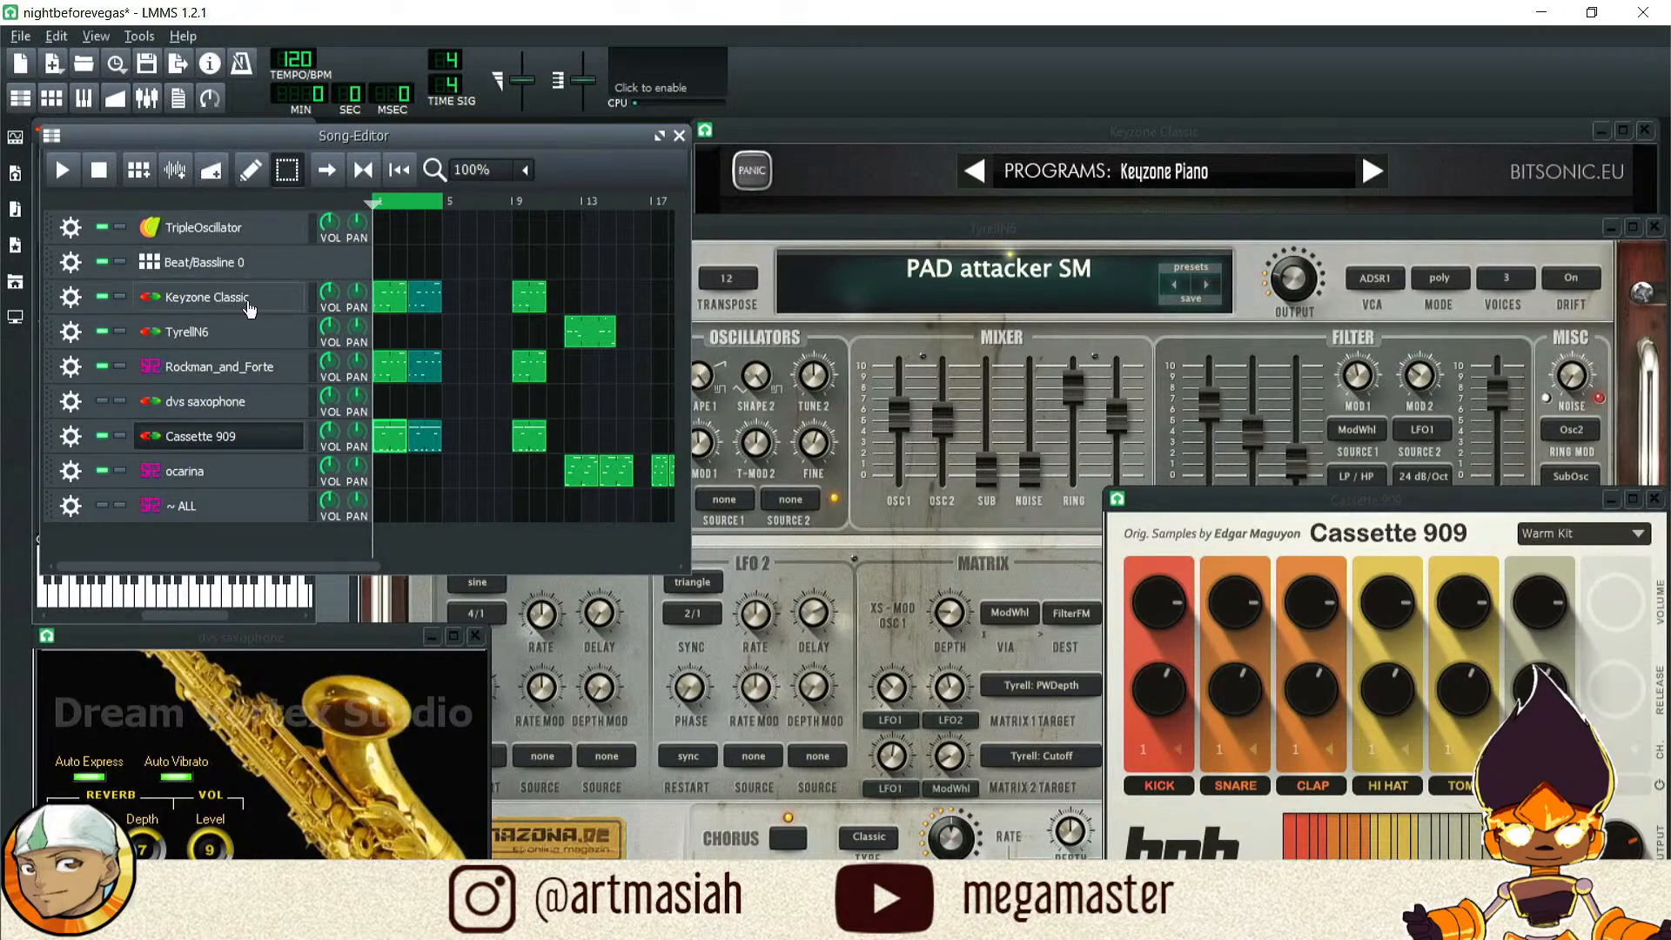
Step: Clone the Keyzone Classic track and adjust the Reverb of the cloned instrument
click(70, 297)
mouse_move(139, 404)
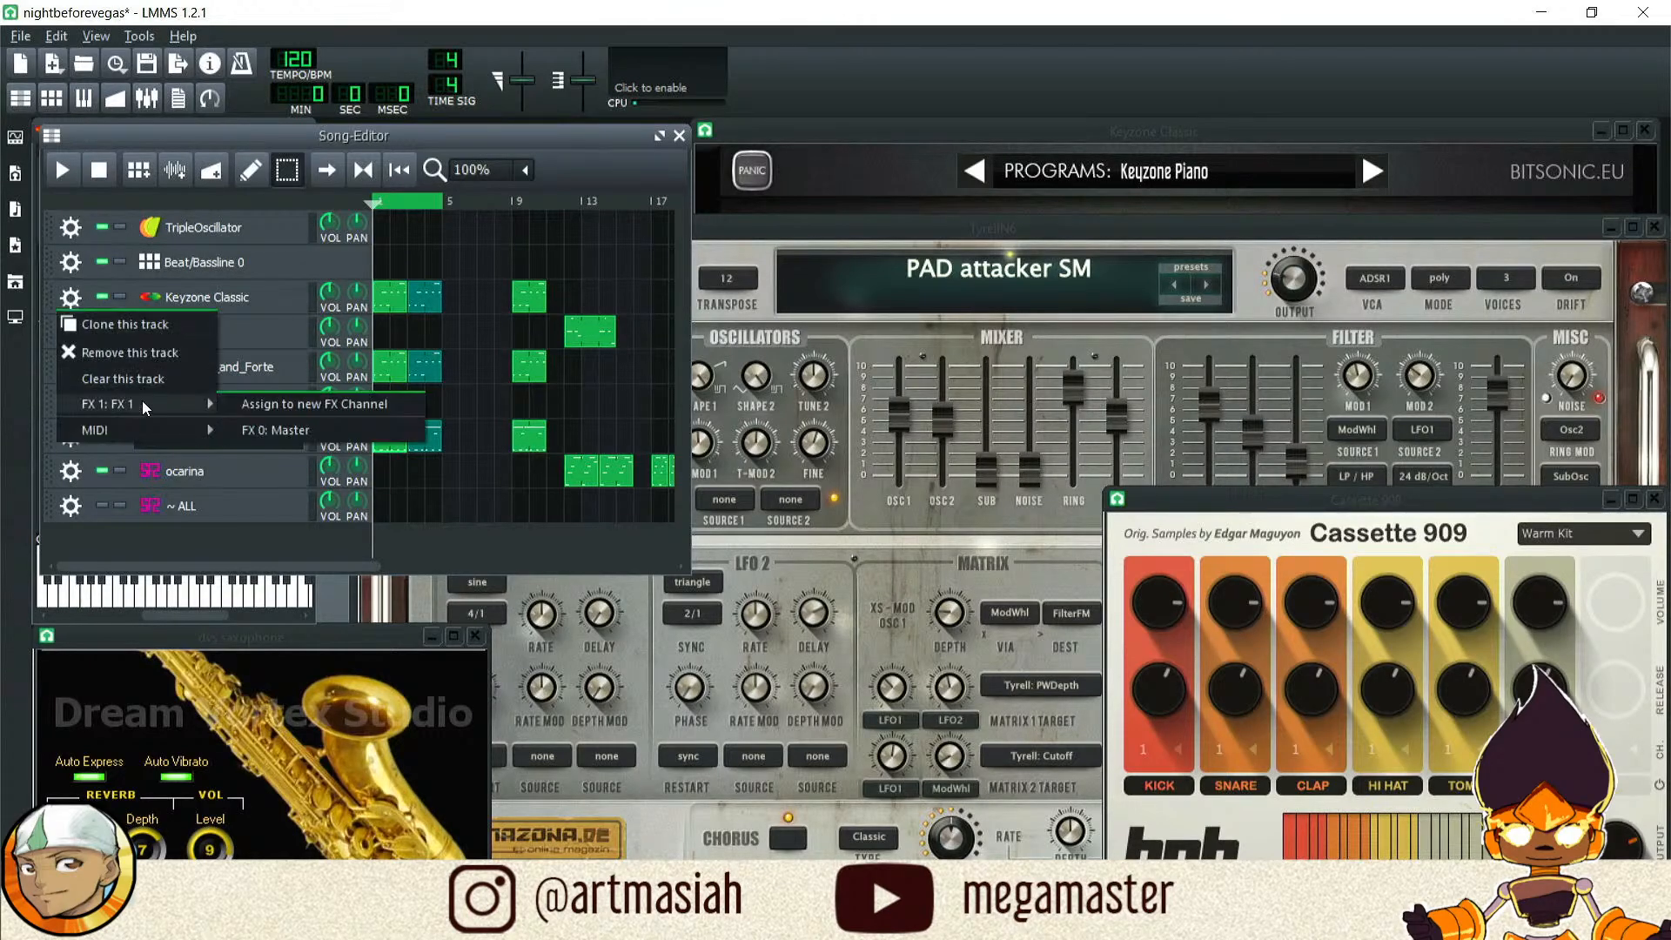
click(126, 325)
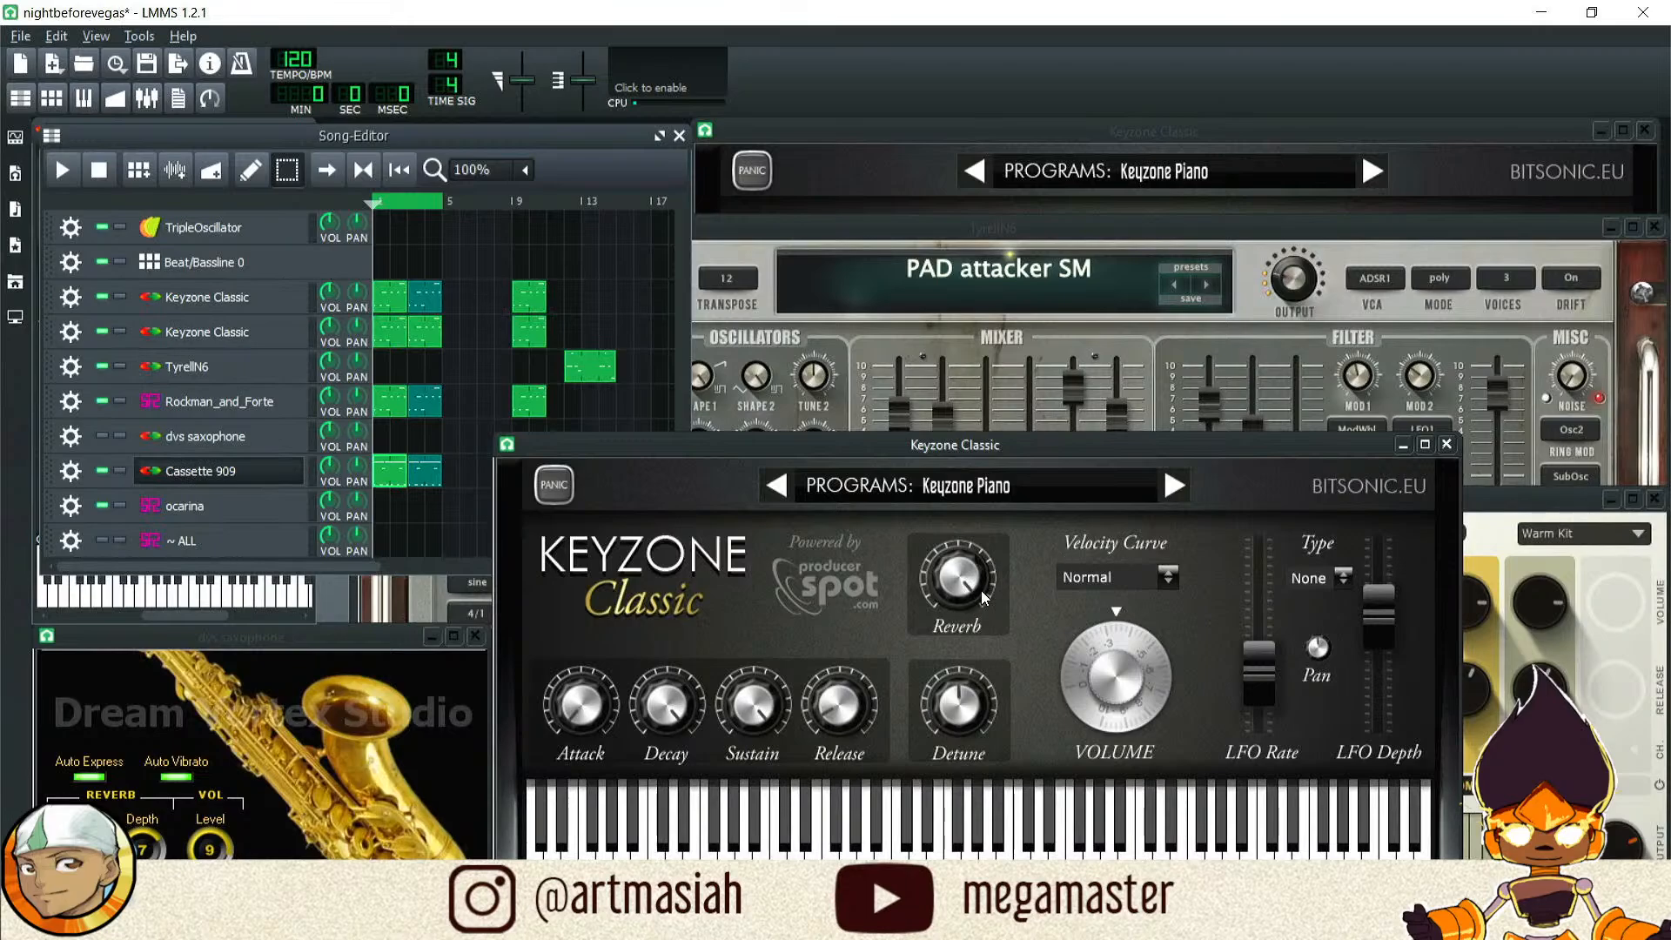
mouse_move(984, 597)
mouse_down()
mouse_move(964, 628)
mouse_move(964, 609)
mouse_up()
click(470, 283)
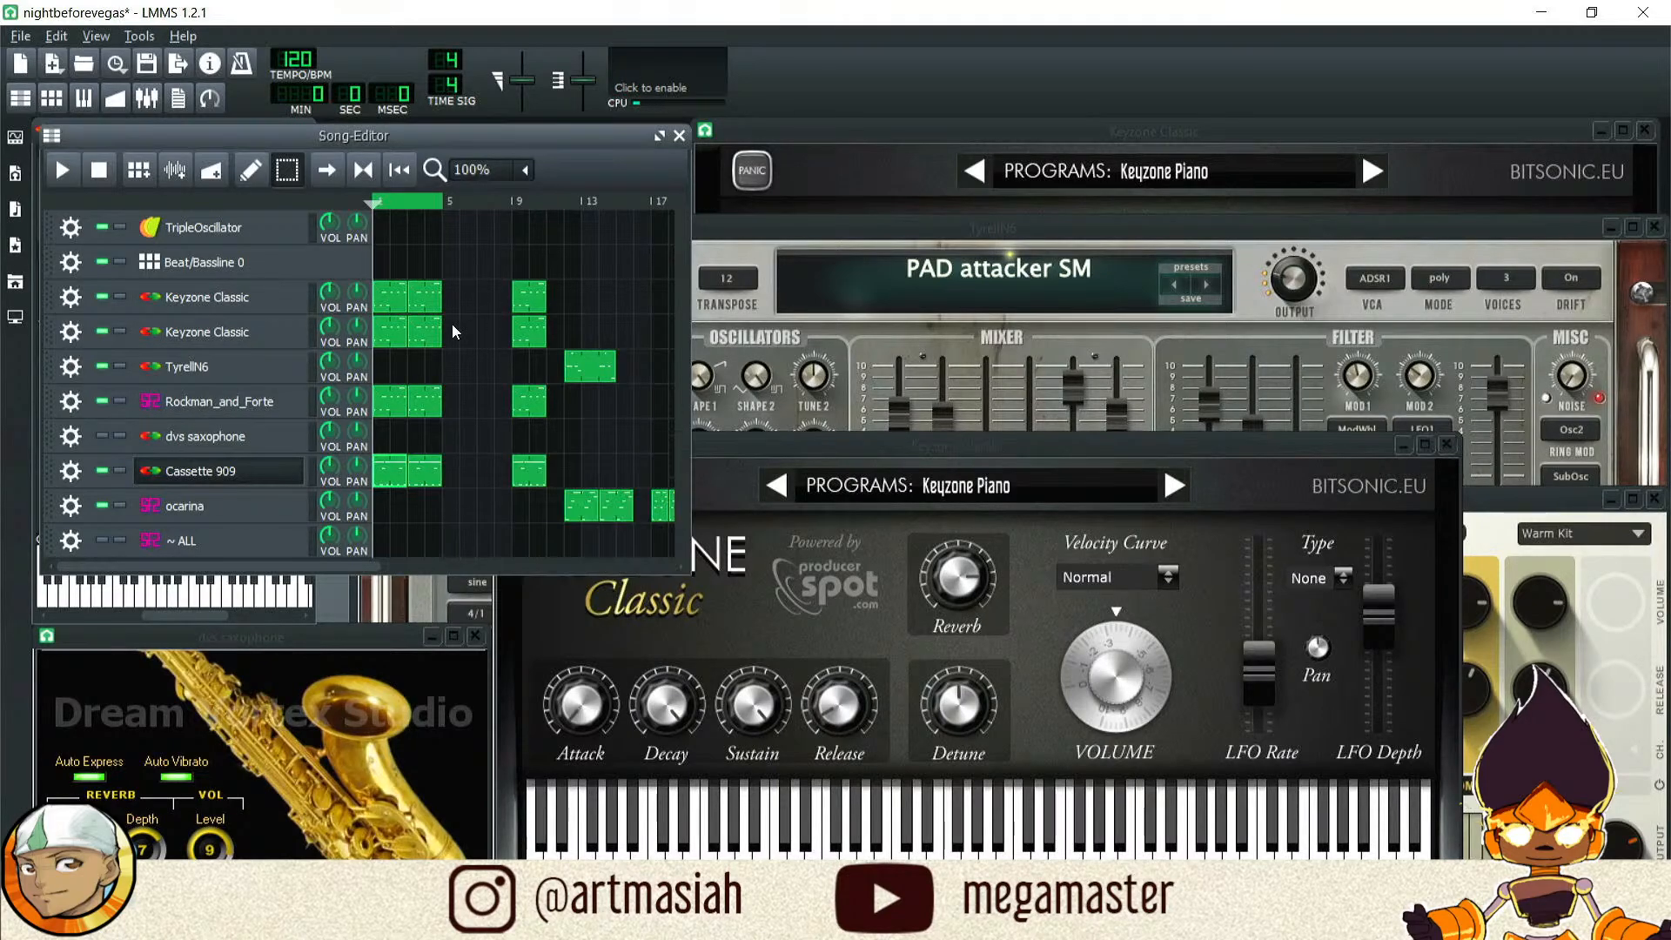
Step: Unassign the USB Keystation 88es MIDI input from the upper Keyzone Classic track
click(77, 325)
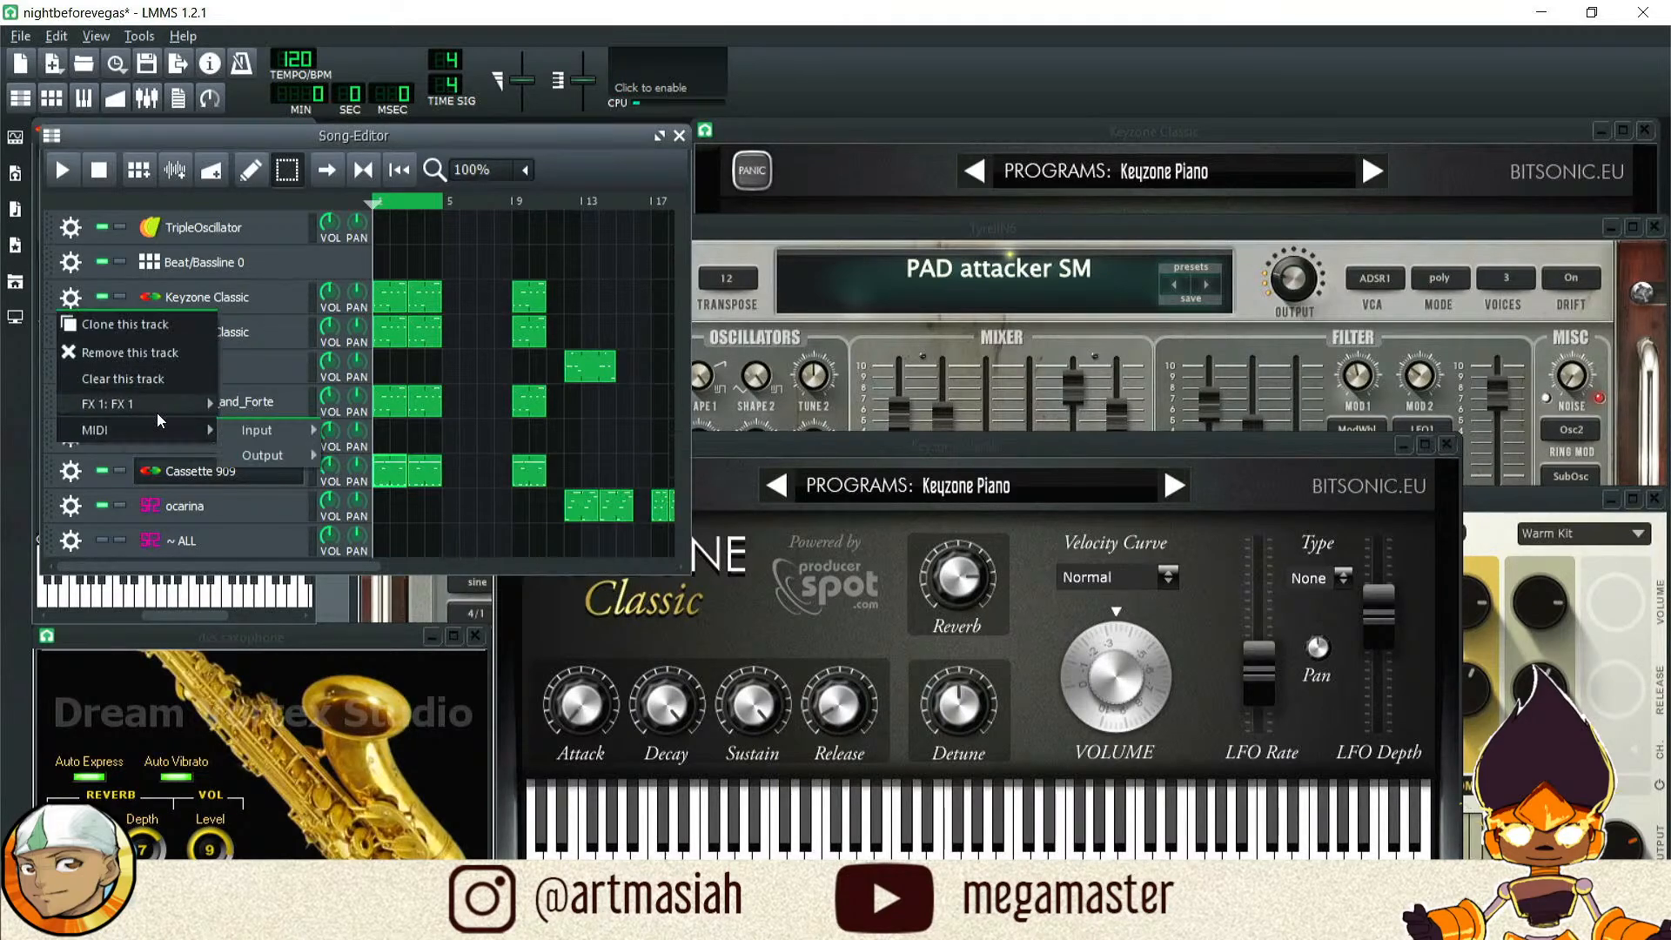
mouse_move(160, 430)
mouse_move(267, 431)
click(379, 433)
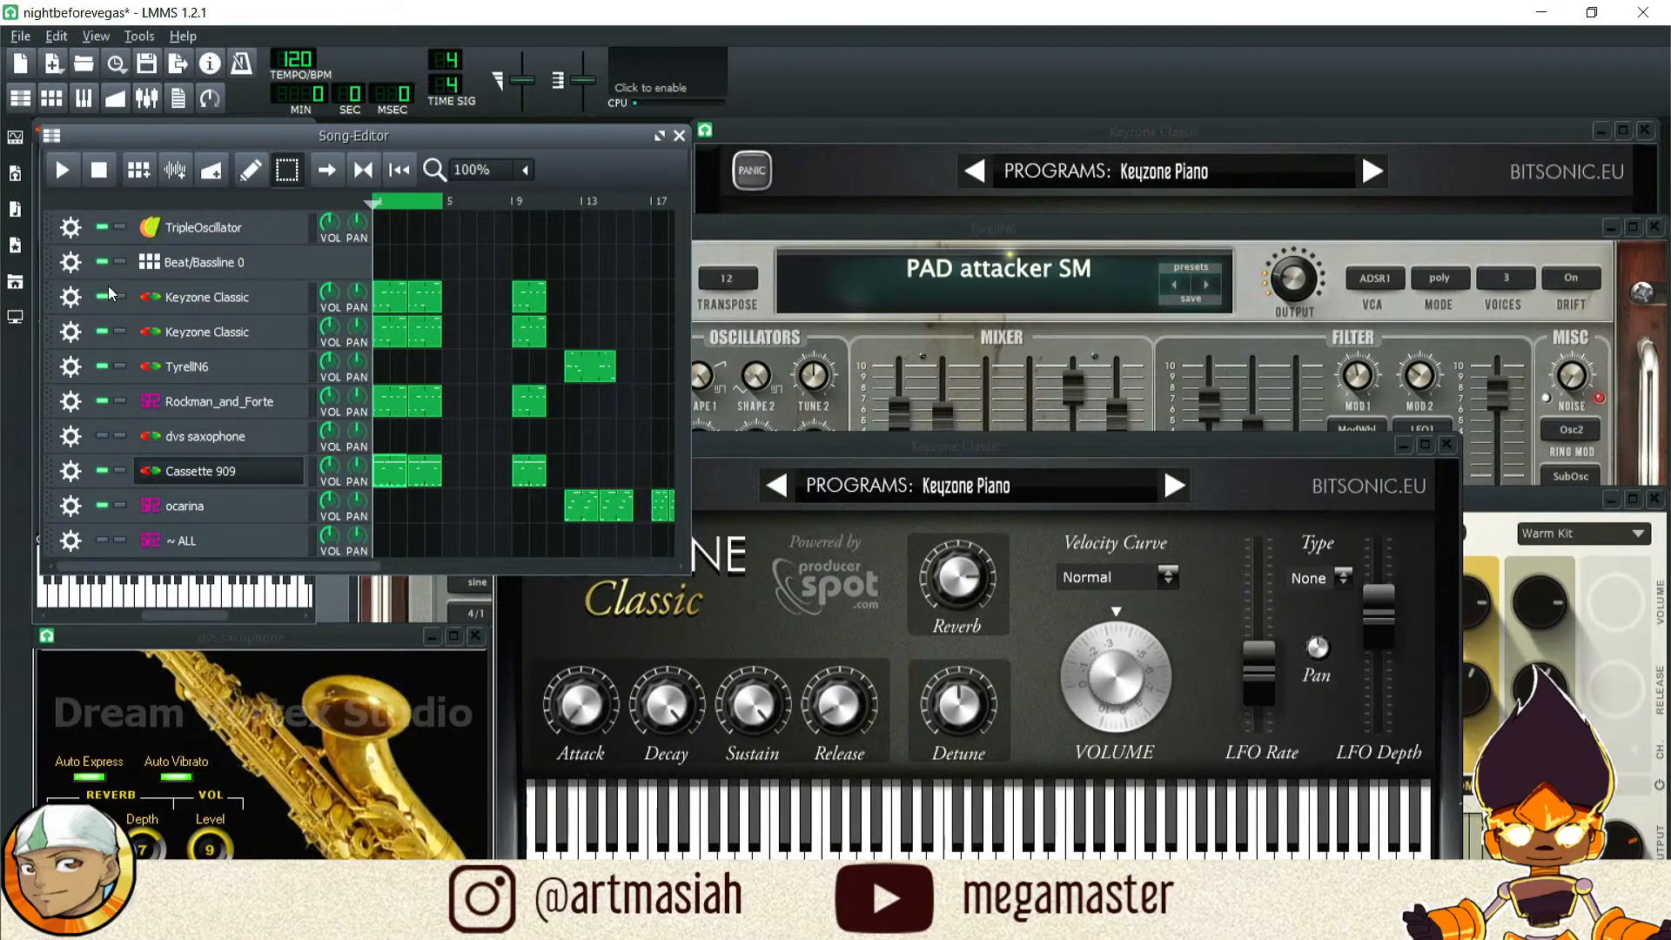
Step: Replace the lower Keyzone Classic track's clips at bars 1 and 3 with a new clip, and record a four-bar MIDI melody over the playing song
middle_click(400, 336)
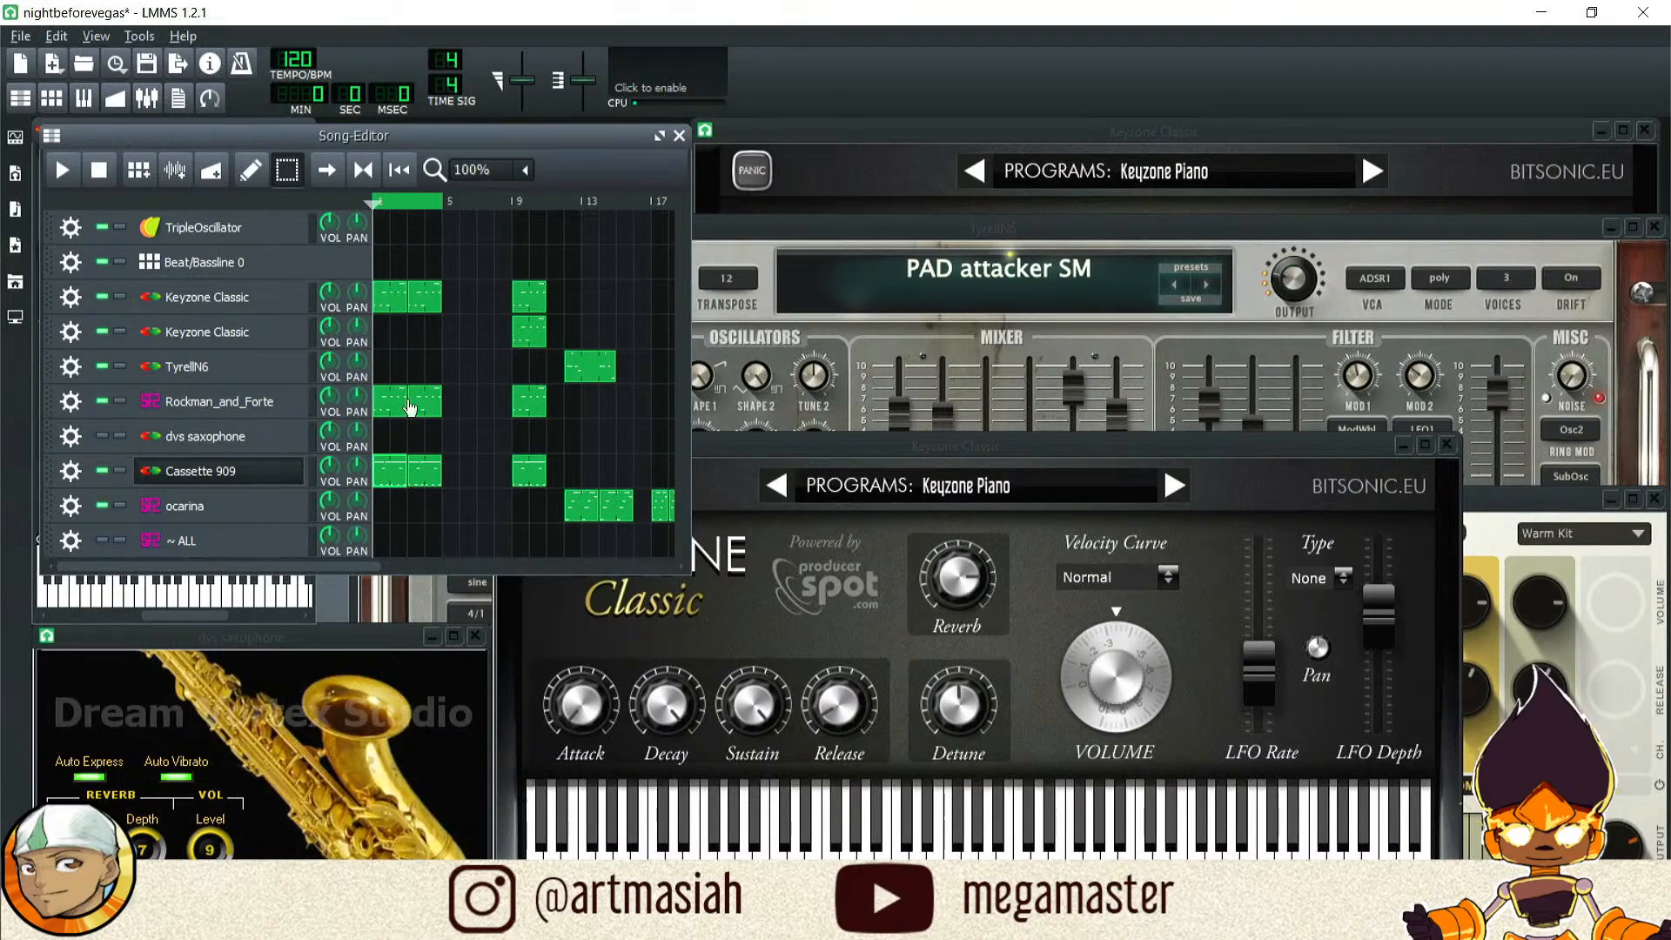
key(shift+d)
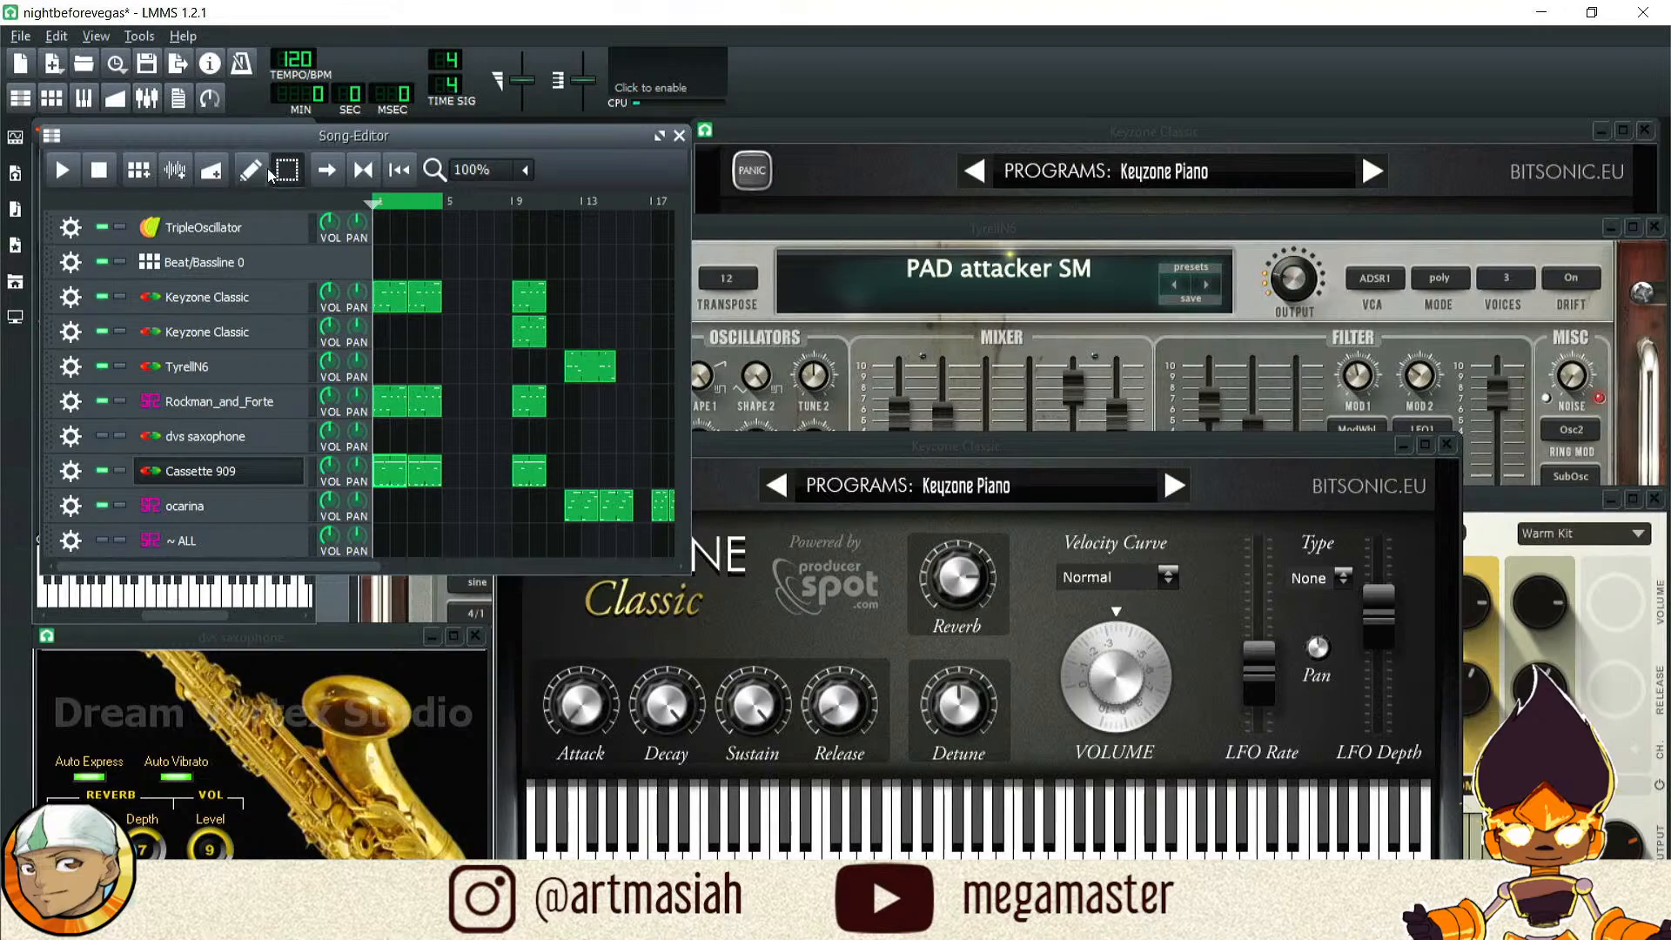
double_click(378, 331)
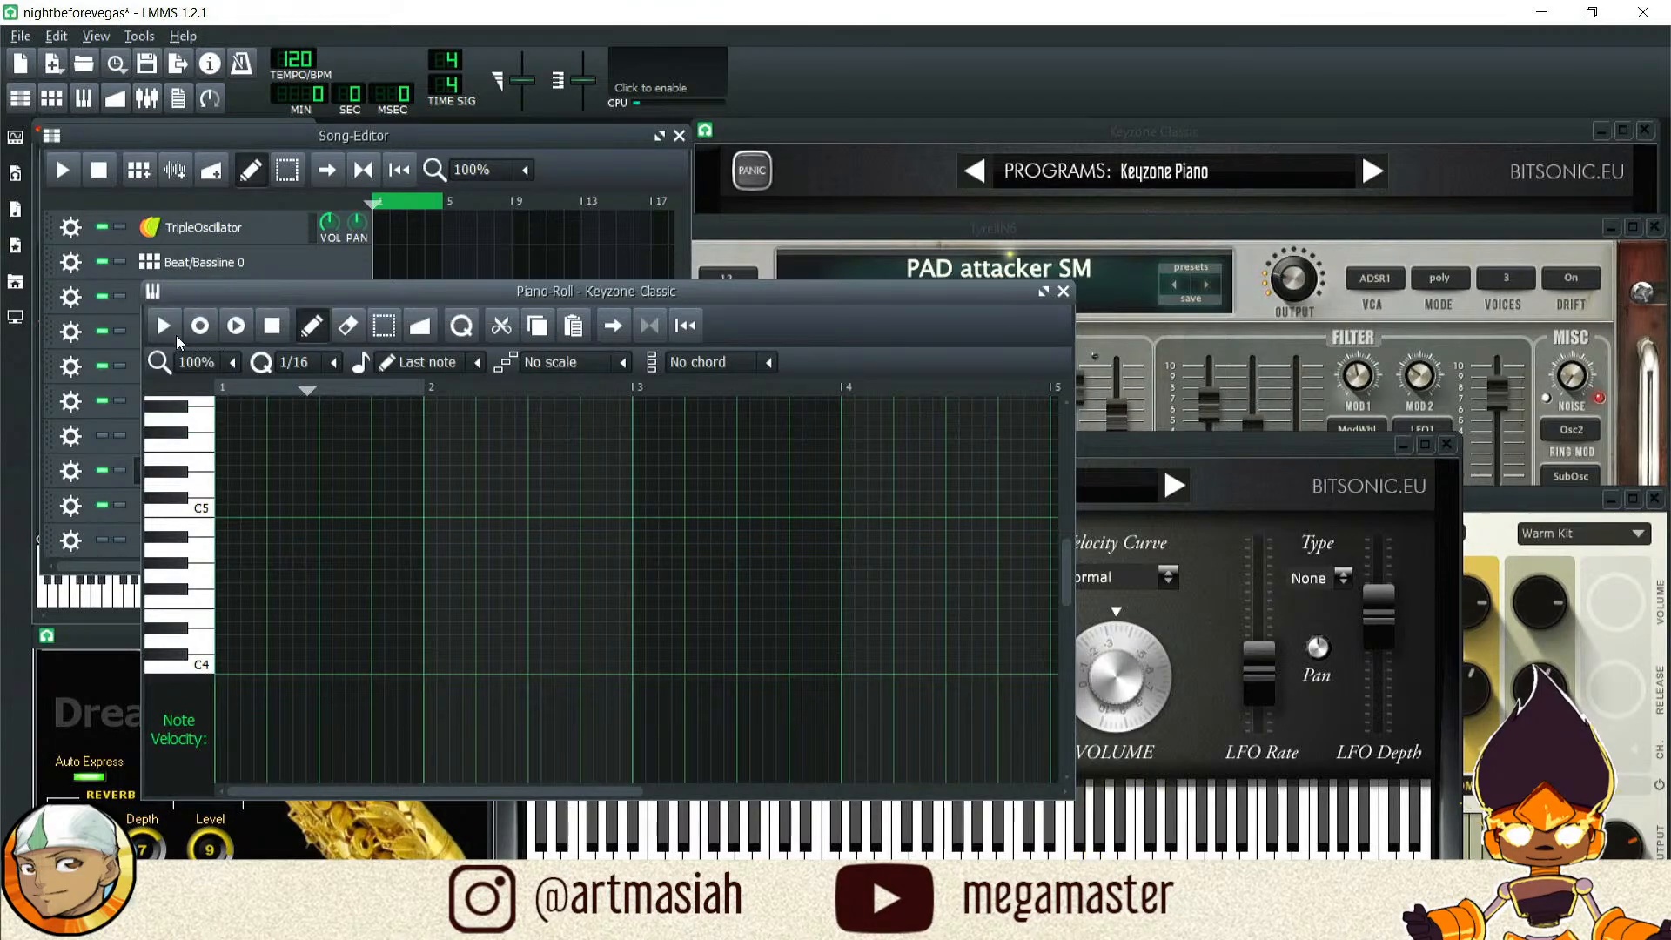
click(236, 327)
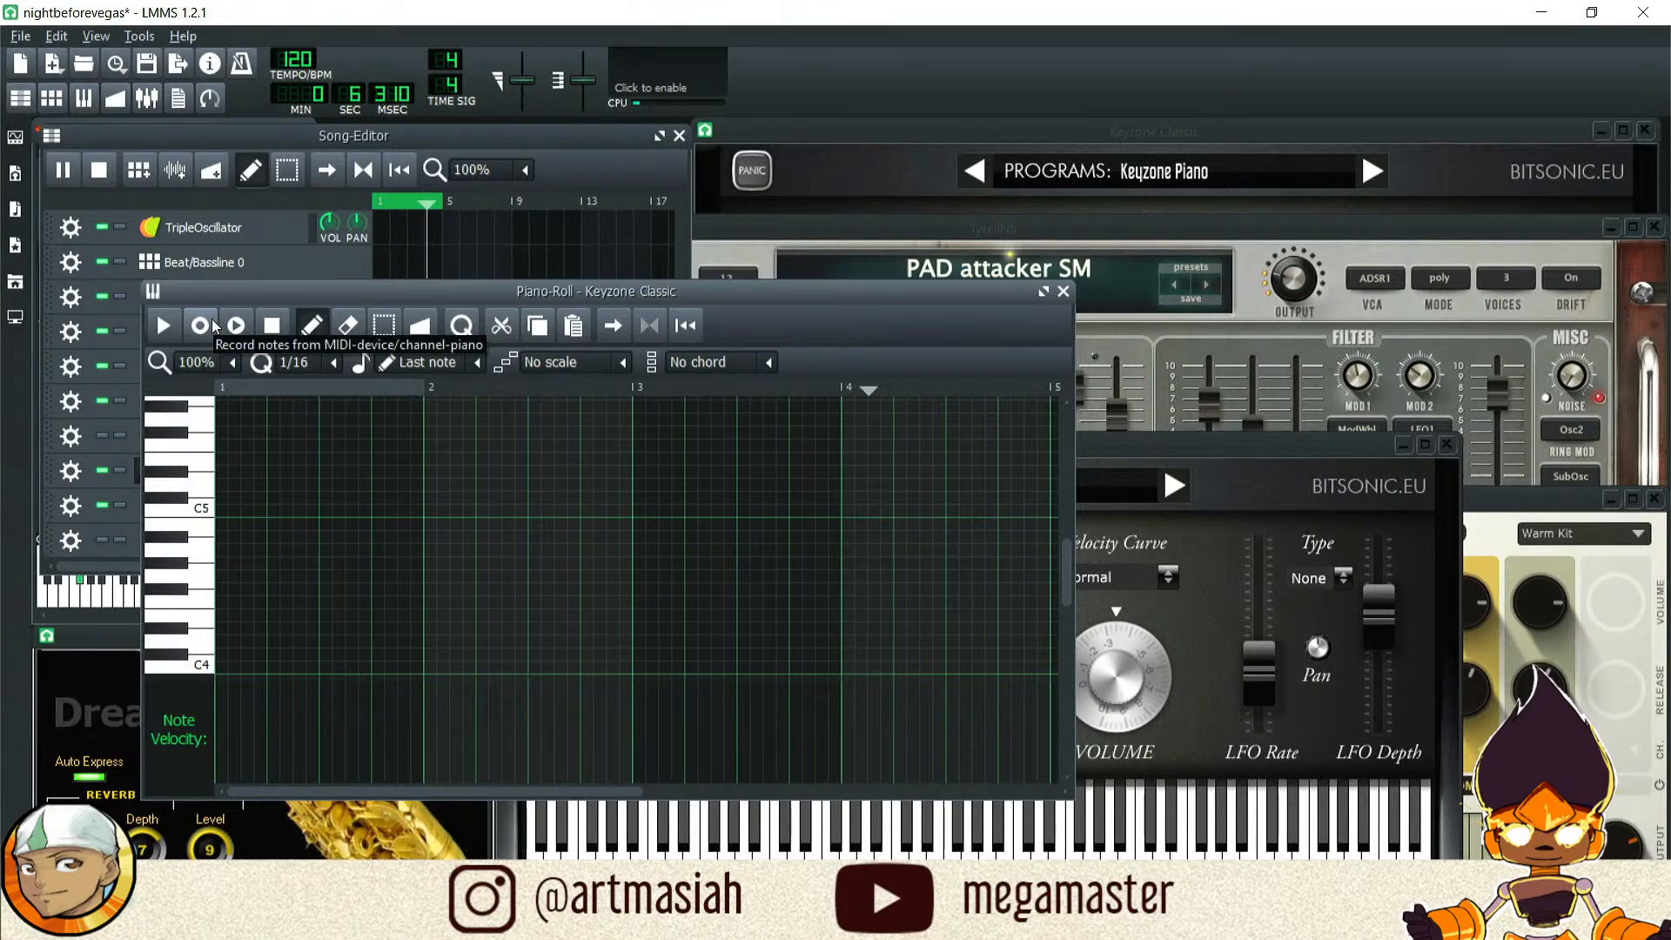
click(215, 326)
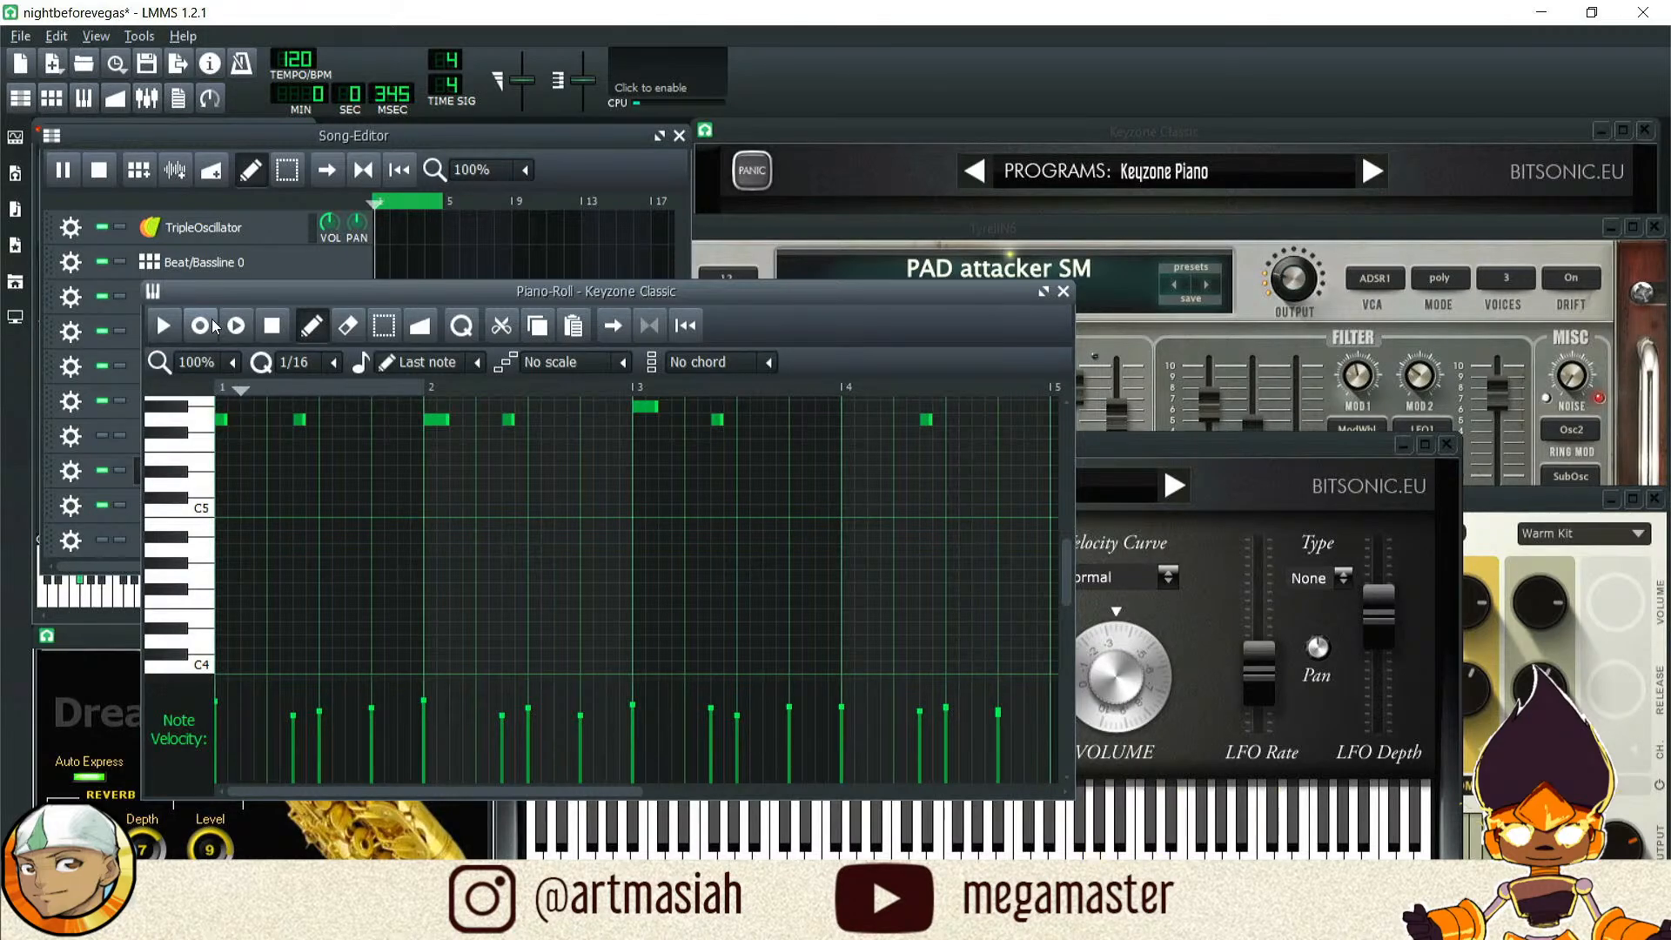
Step: Copy the recorded melody clip to bar 1 of the TyrellN6 and dvs saxophone tracks, and unmute dvs saxophone
click(485, 134)
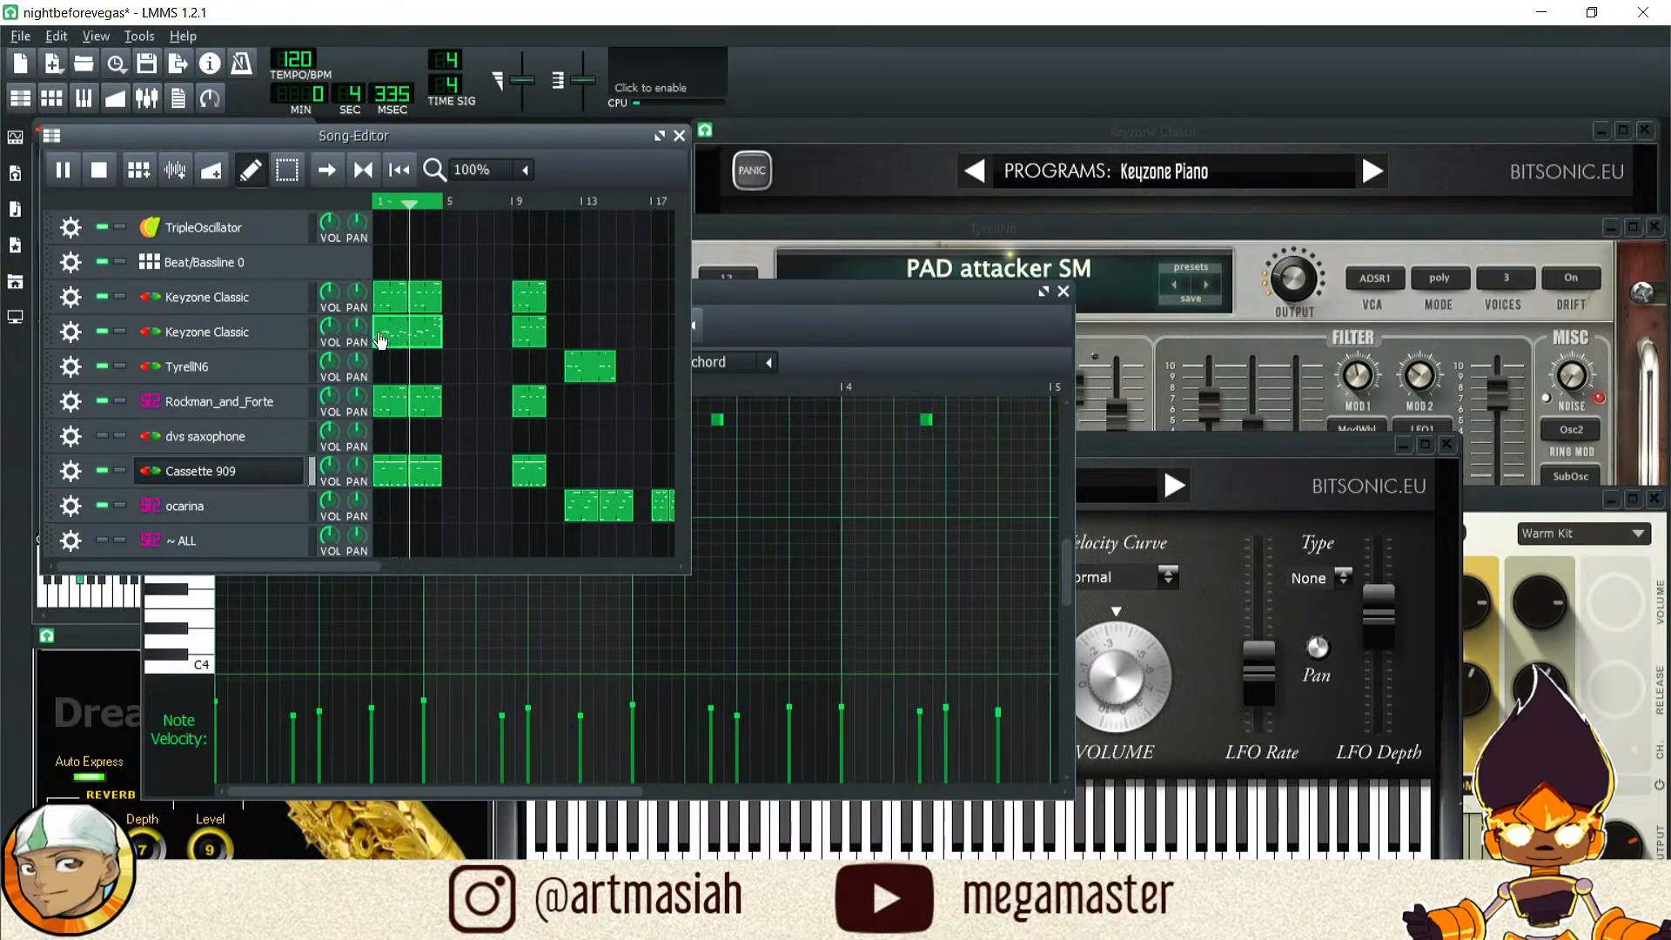
drag(369, 334, 381, 376)
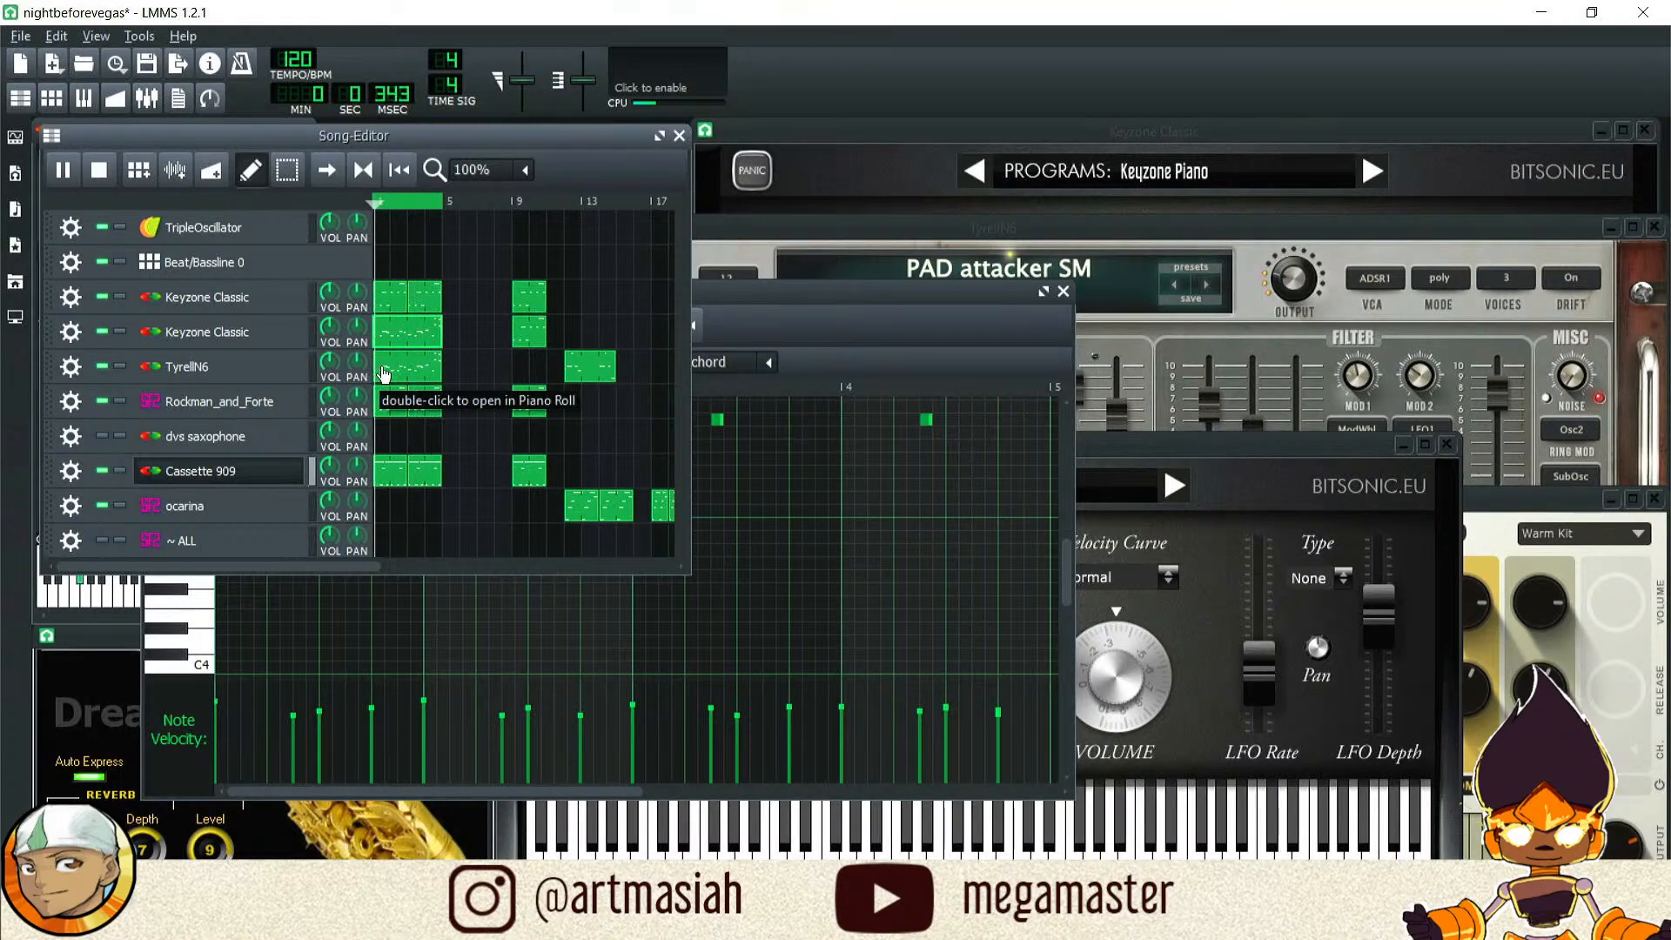
drag(384, 373, 378, 435)
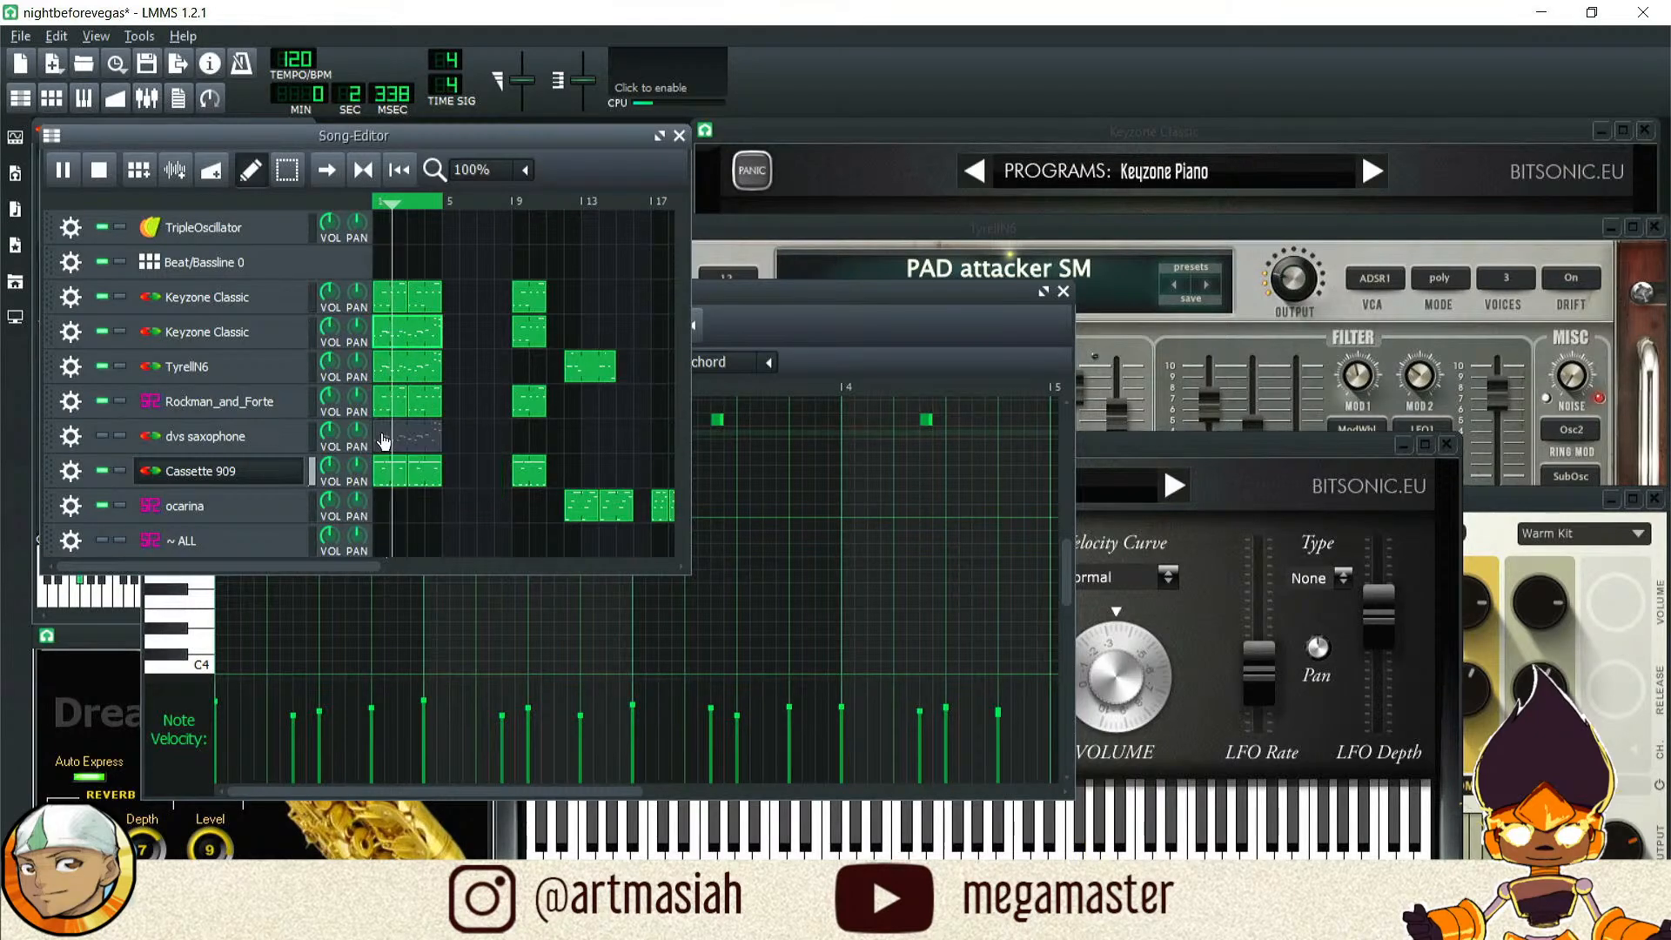
click(102, 437)
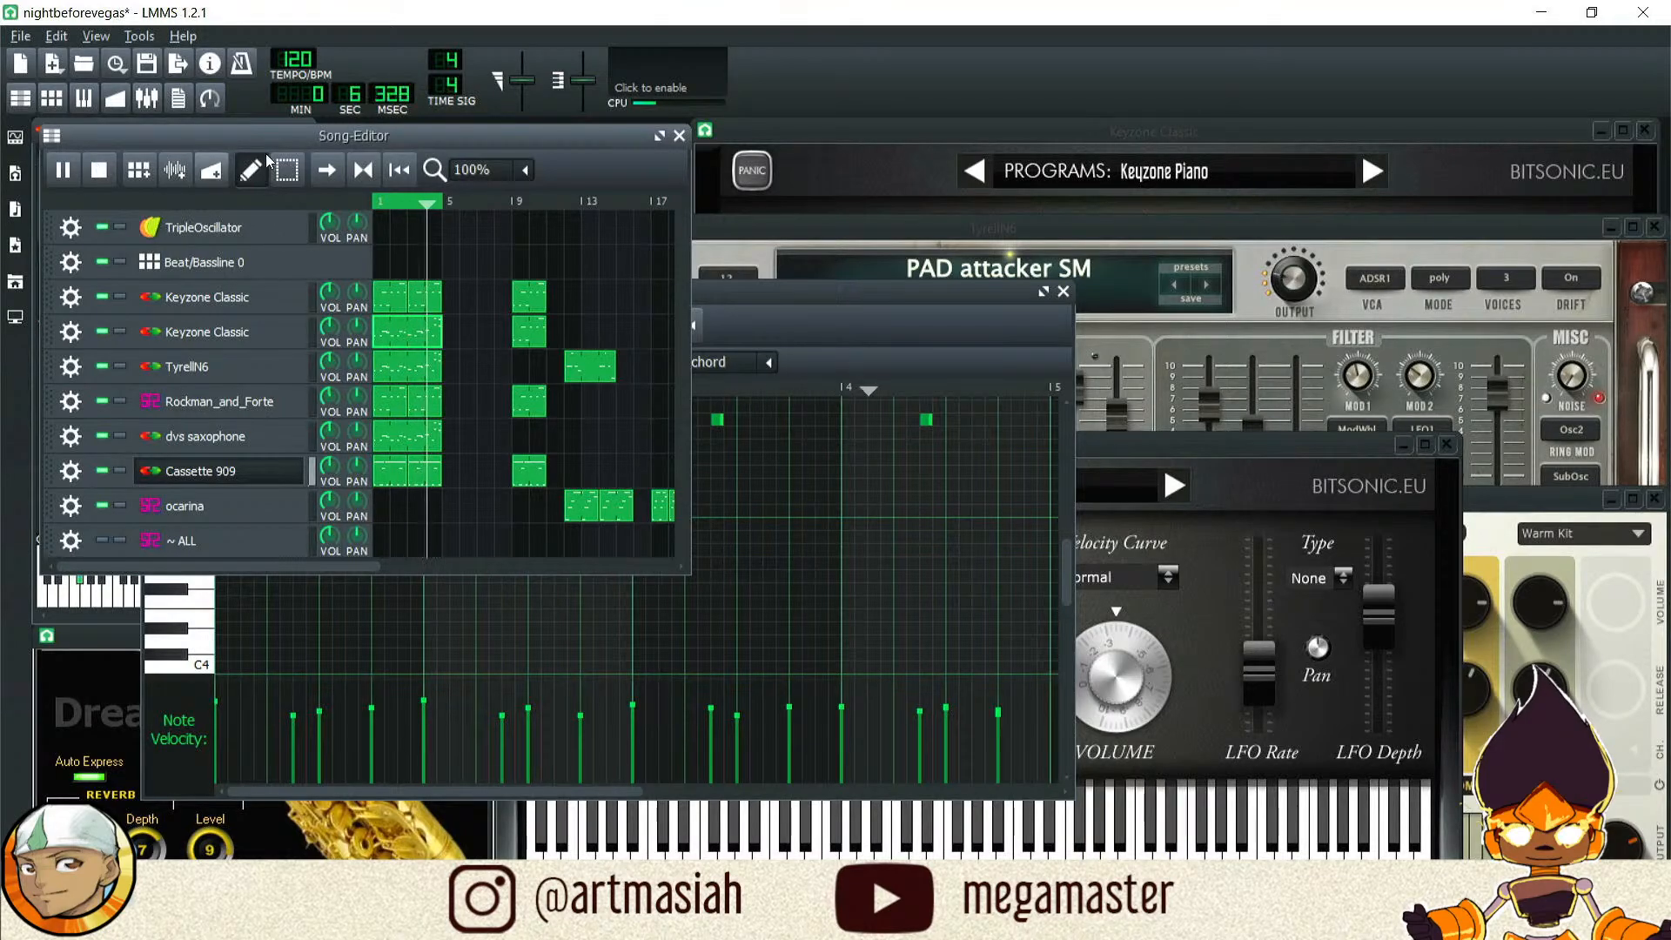
Step: Move the melody clips of the lower Keyzone Classic, TyrellN6 and dvs saxophone tracks from bar 1 to bar 5
click(295, 170)
drag(474, 373, 400, 334)
drag(463, 438, 422, 433)
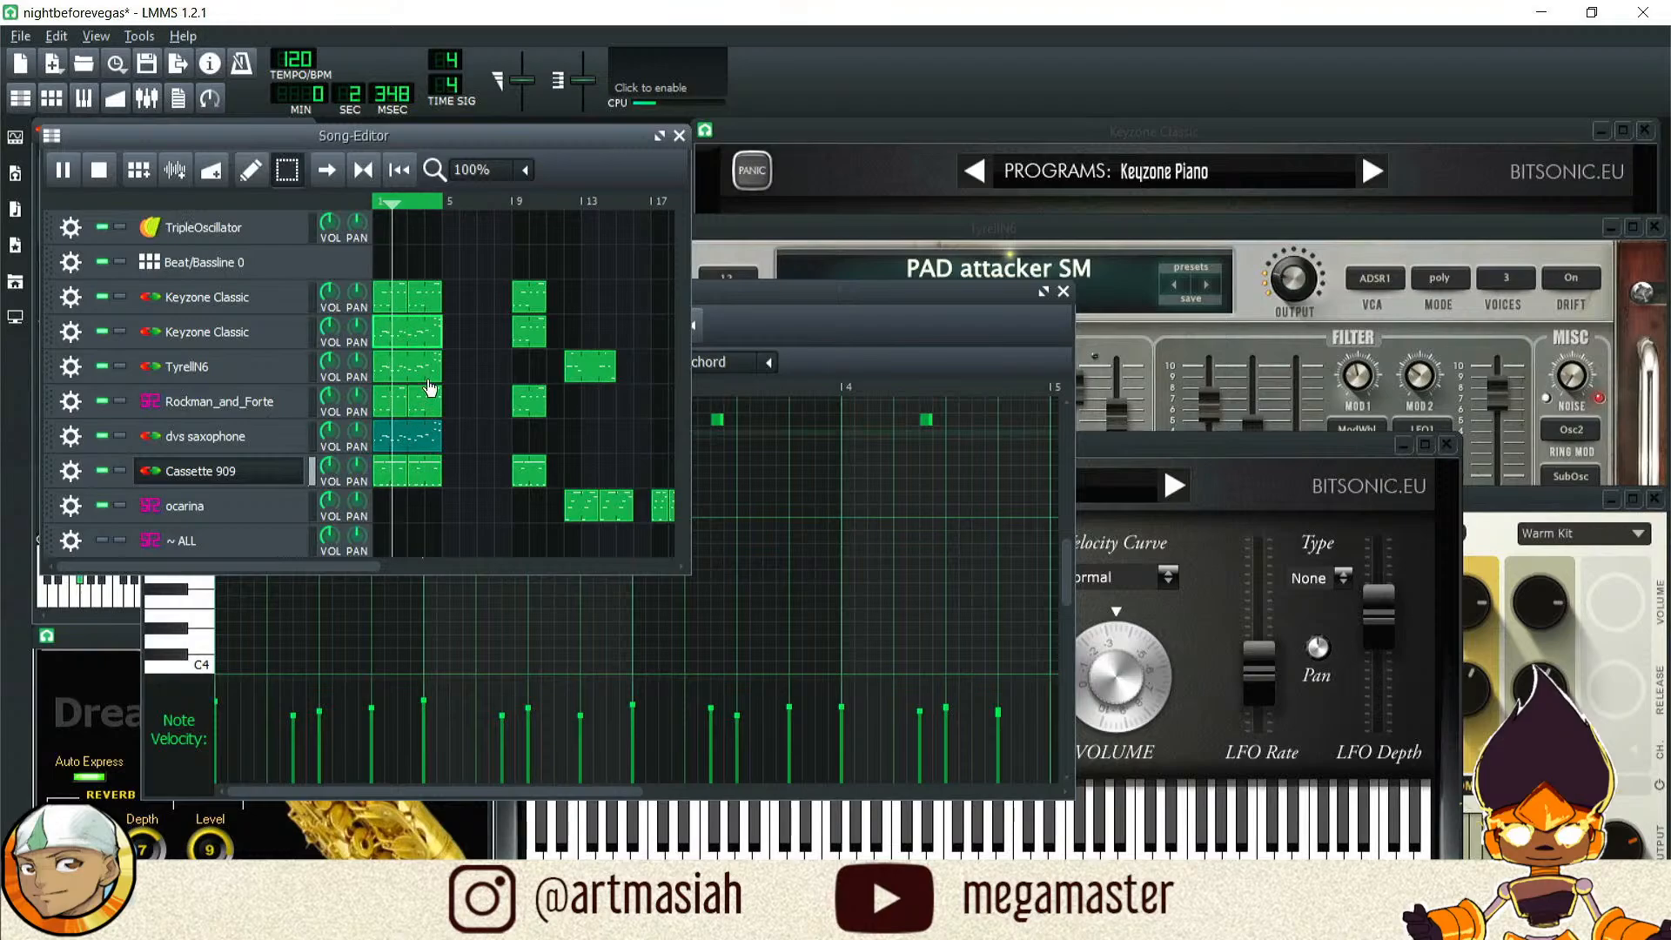
drag(463, 374, 446, 335)
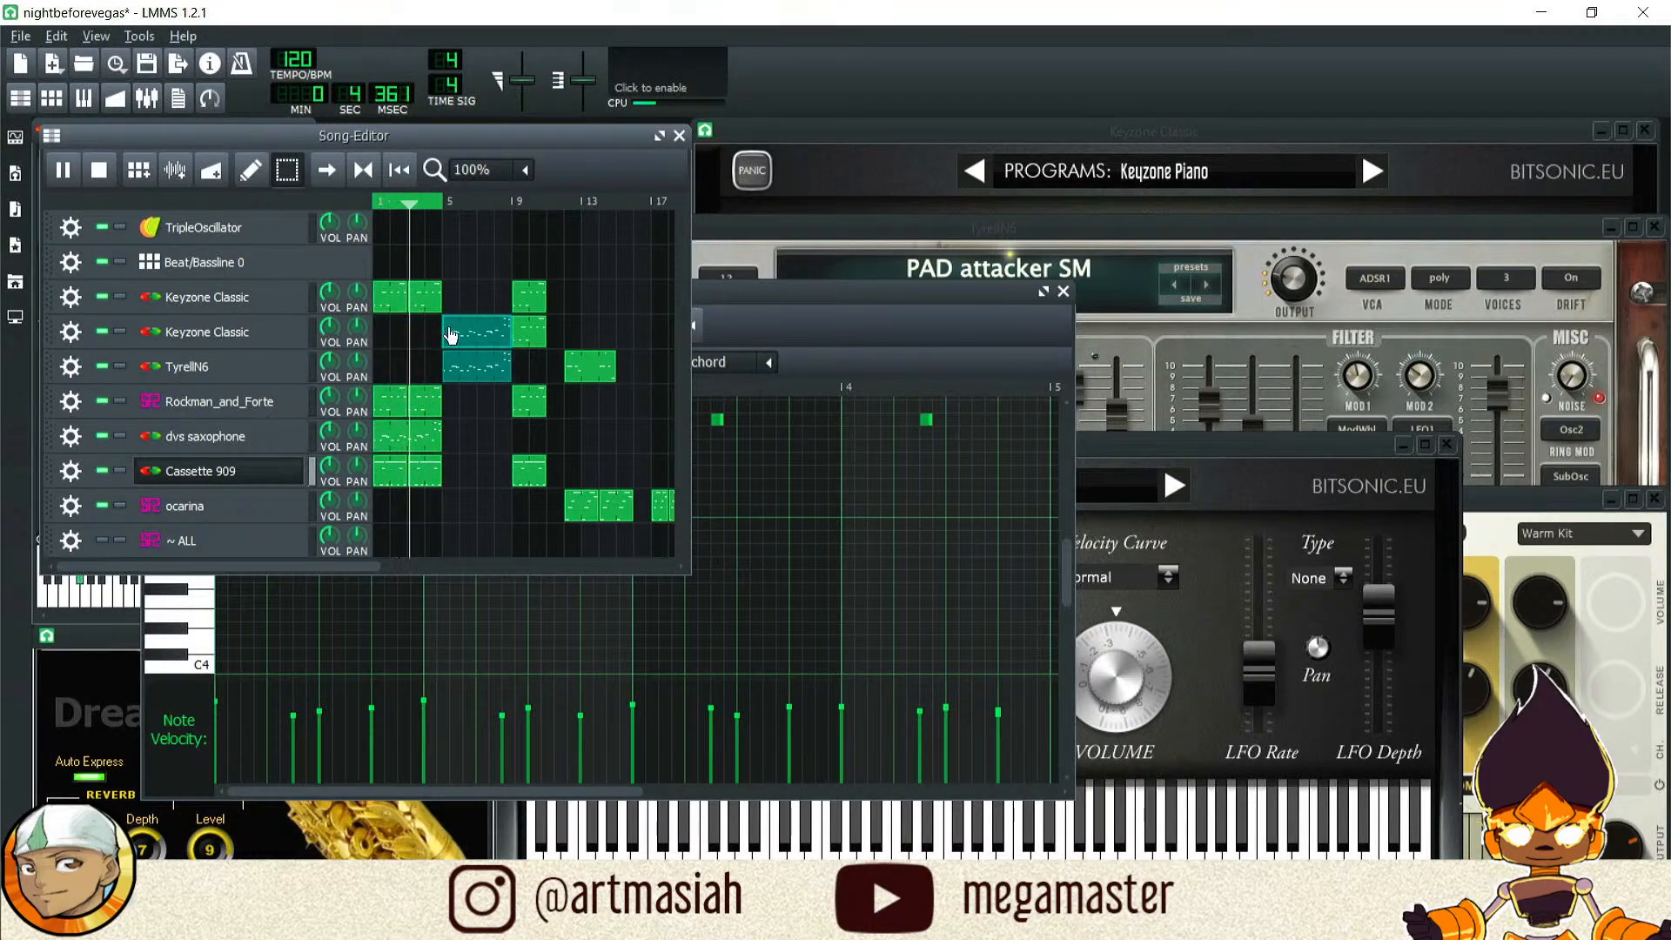
click(451, 440)
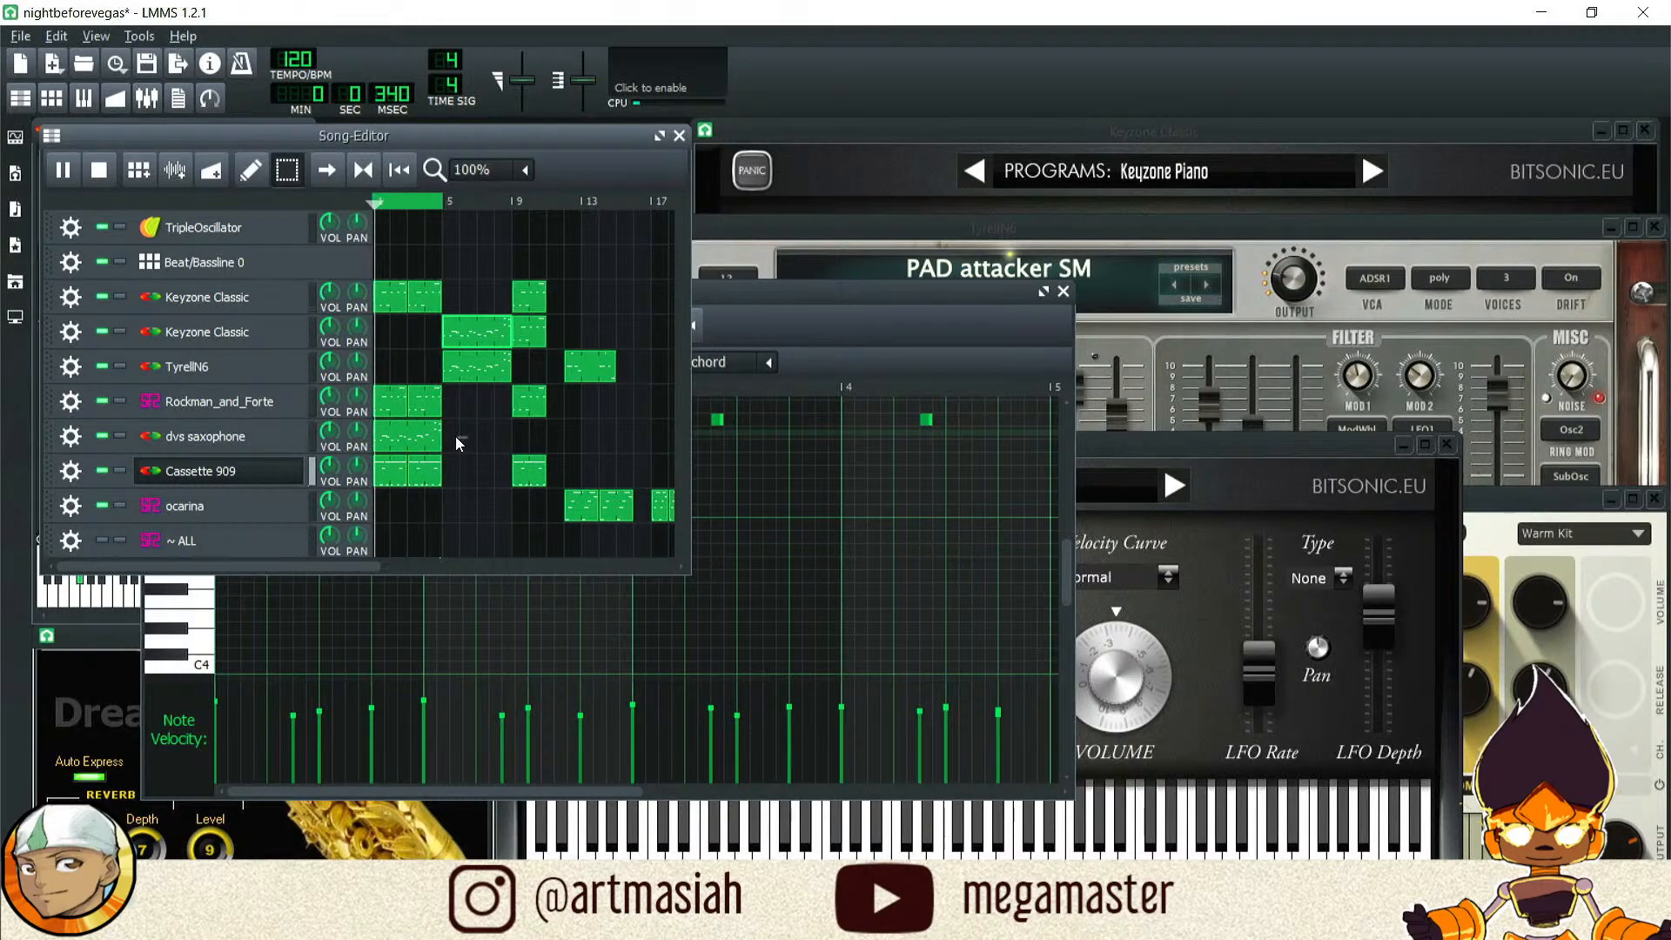
click(414, 435)
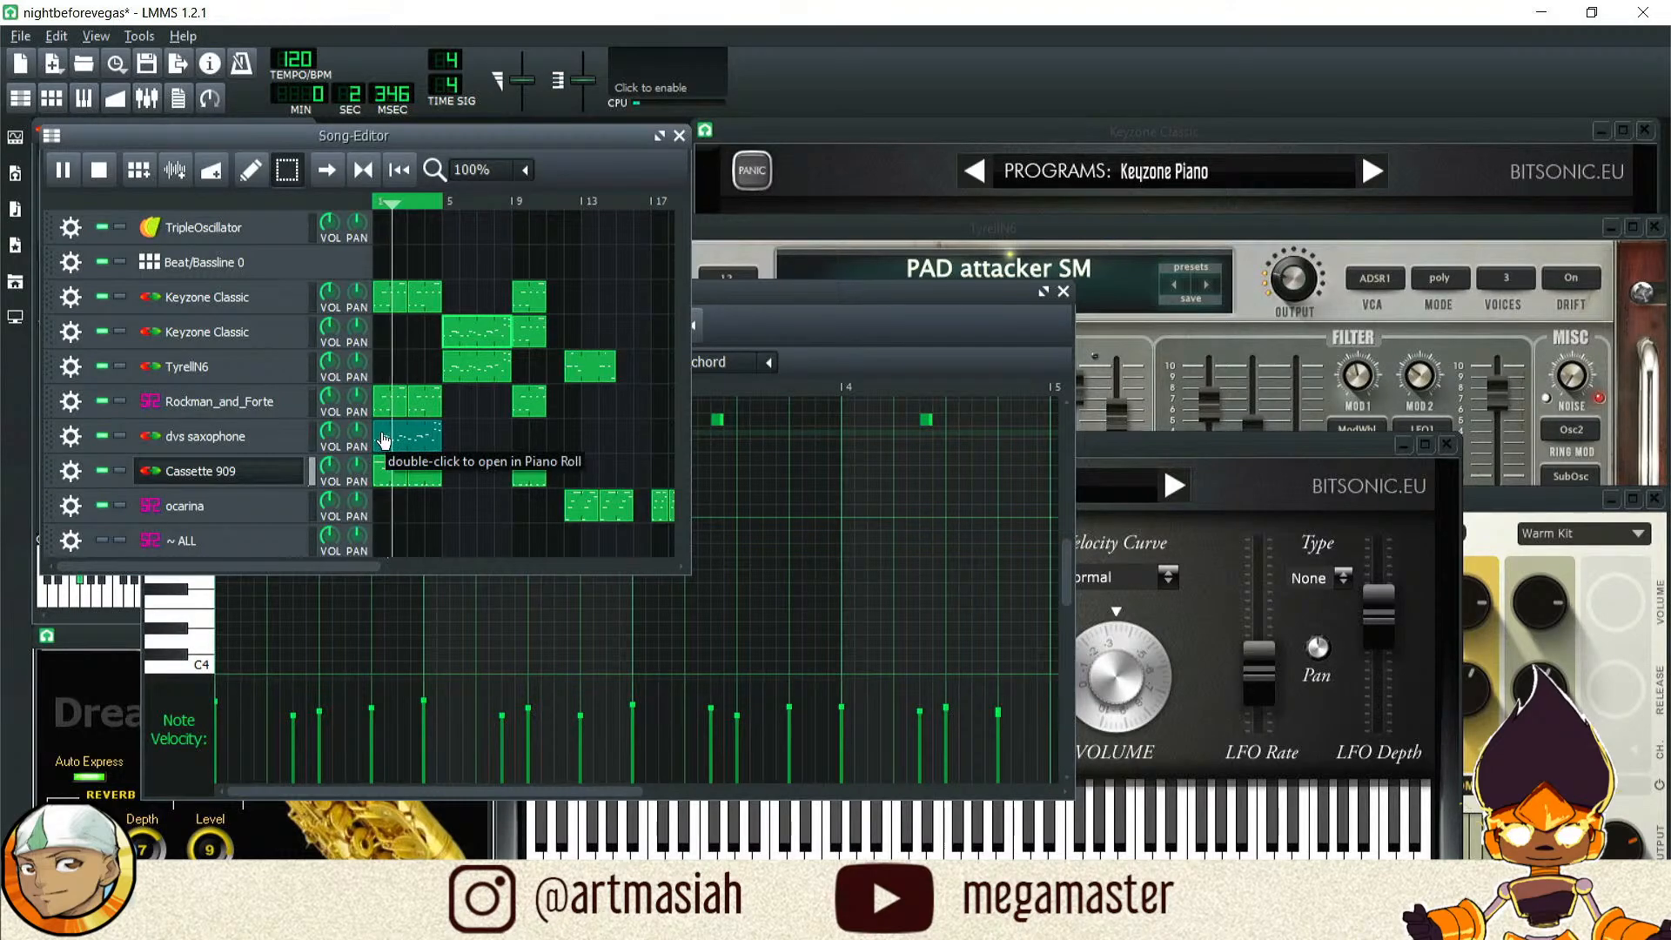
drag(386, 435, 452, 438)
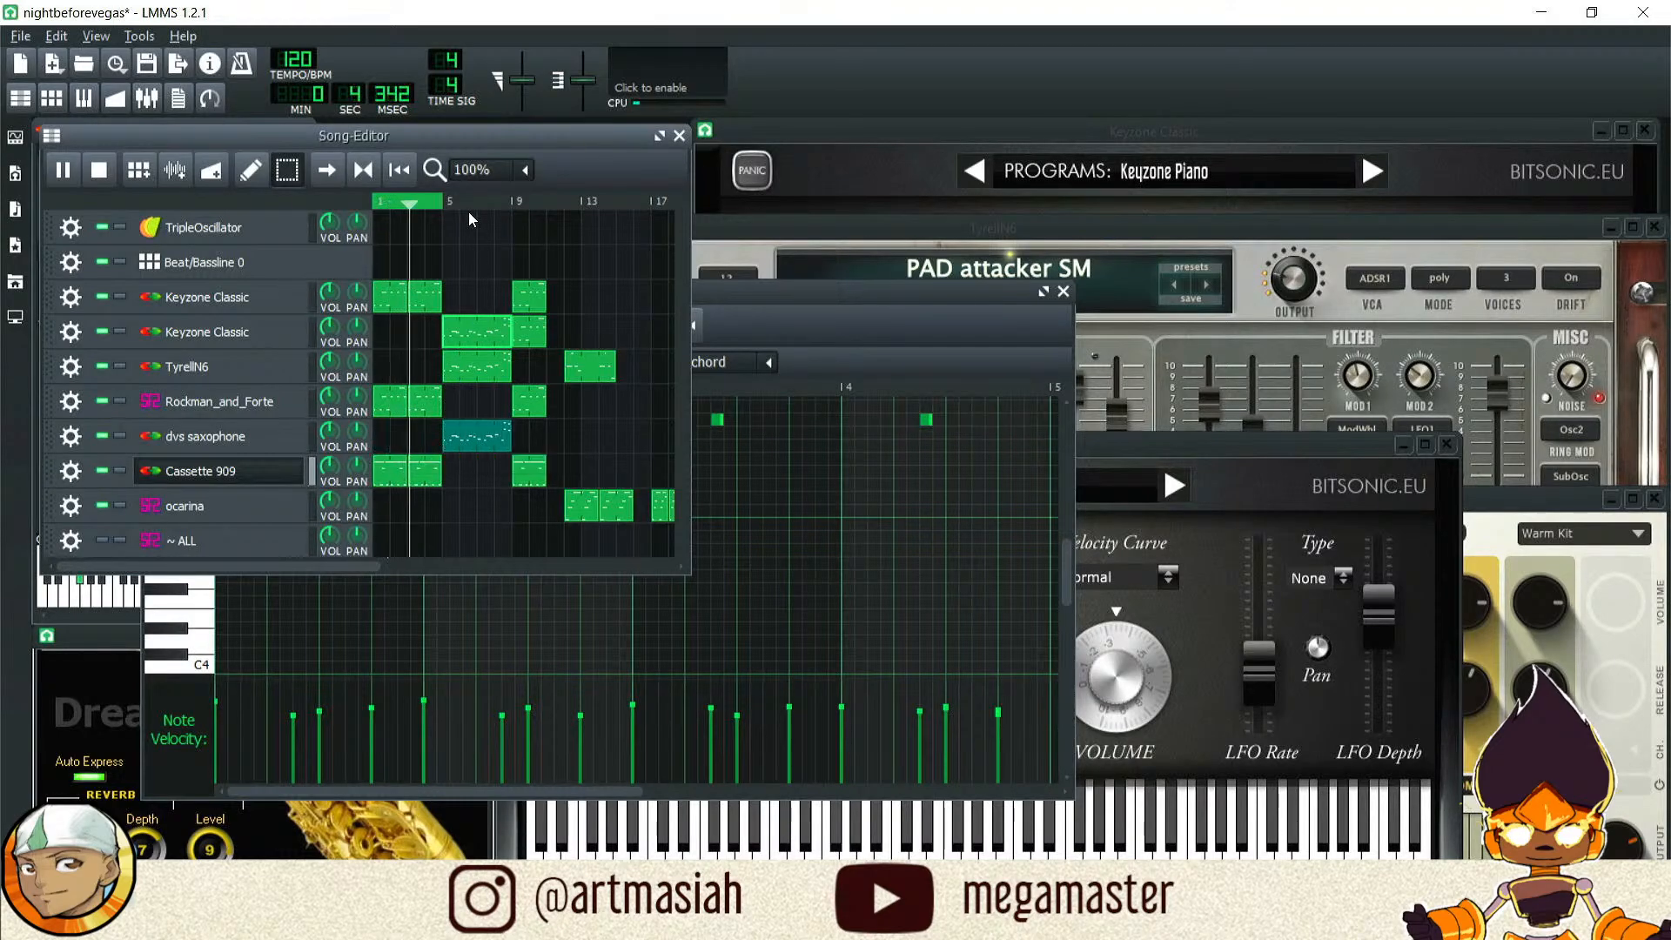
Step: Extend the loop end to bar 9, and copy the first four bars of upper Keyzone Classic, Rockman_and_Forte and Cassette 909 to bar 5
right_click(506, 200)
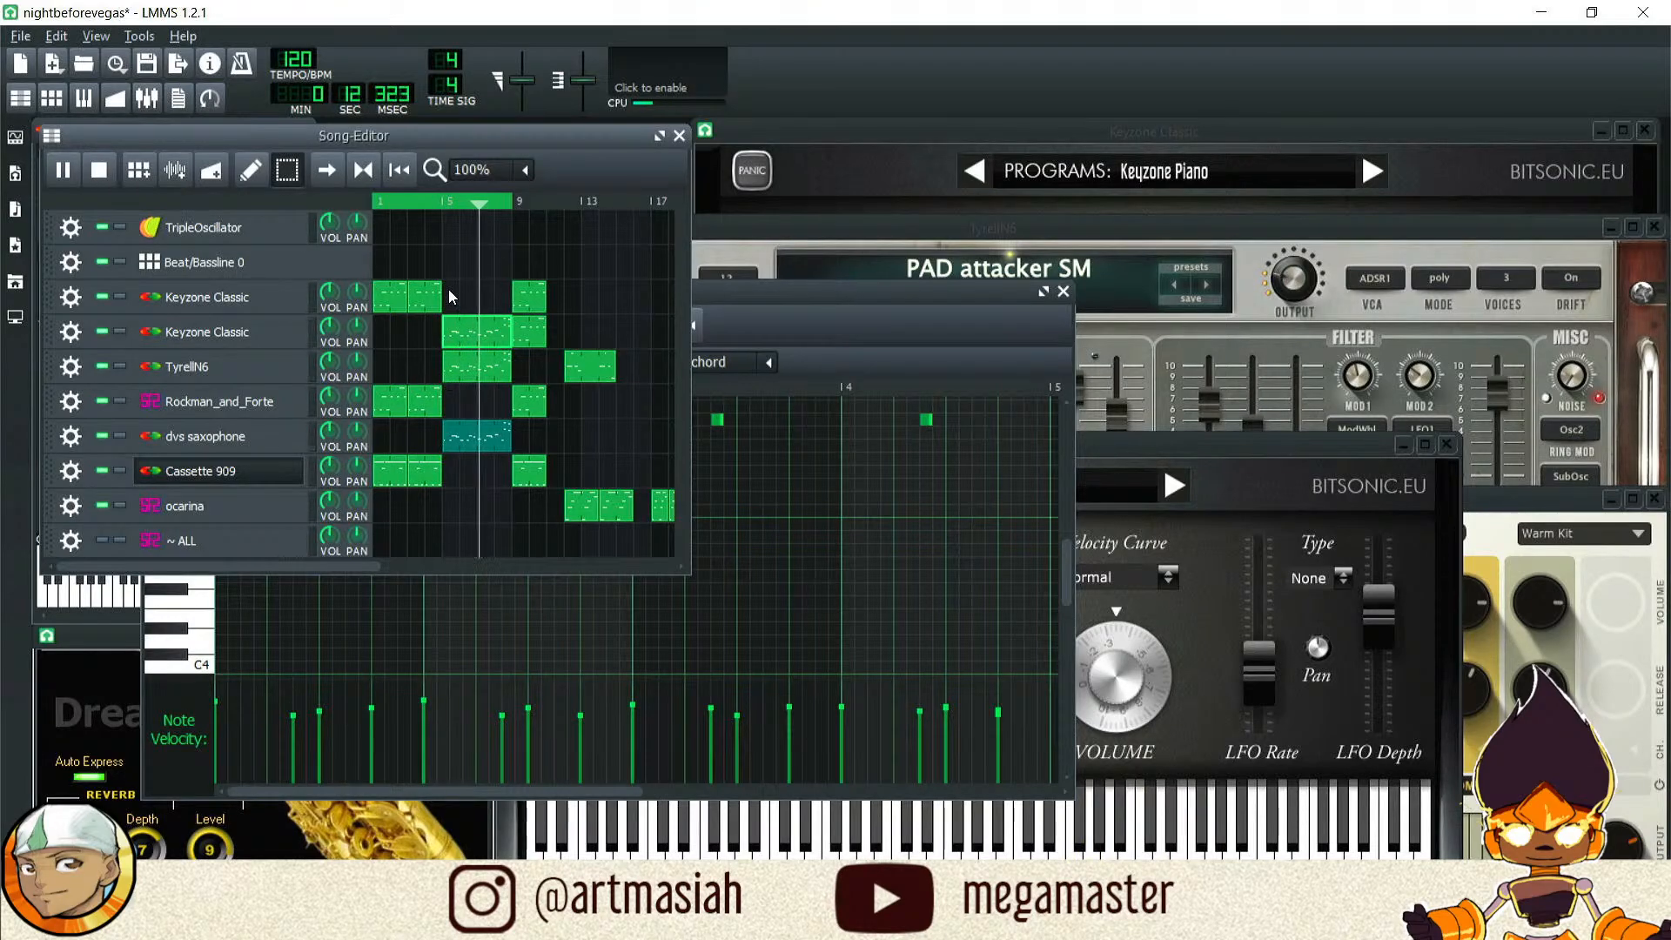
mouse_move(450, 292)
mouse_down()
mouse_move(380, 286)
mouse_move(453, 291)
mouse_up()
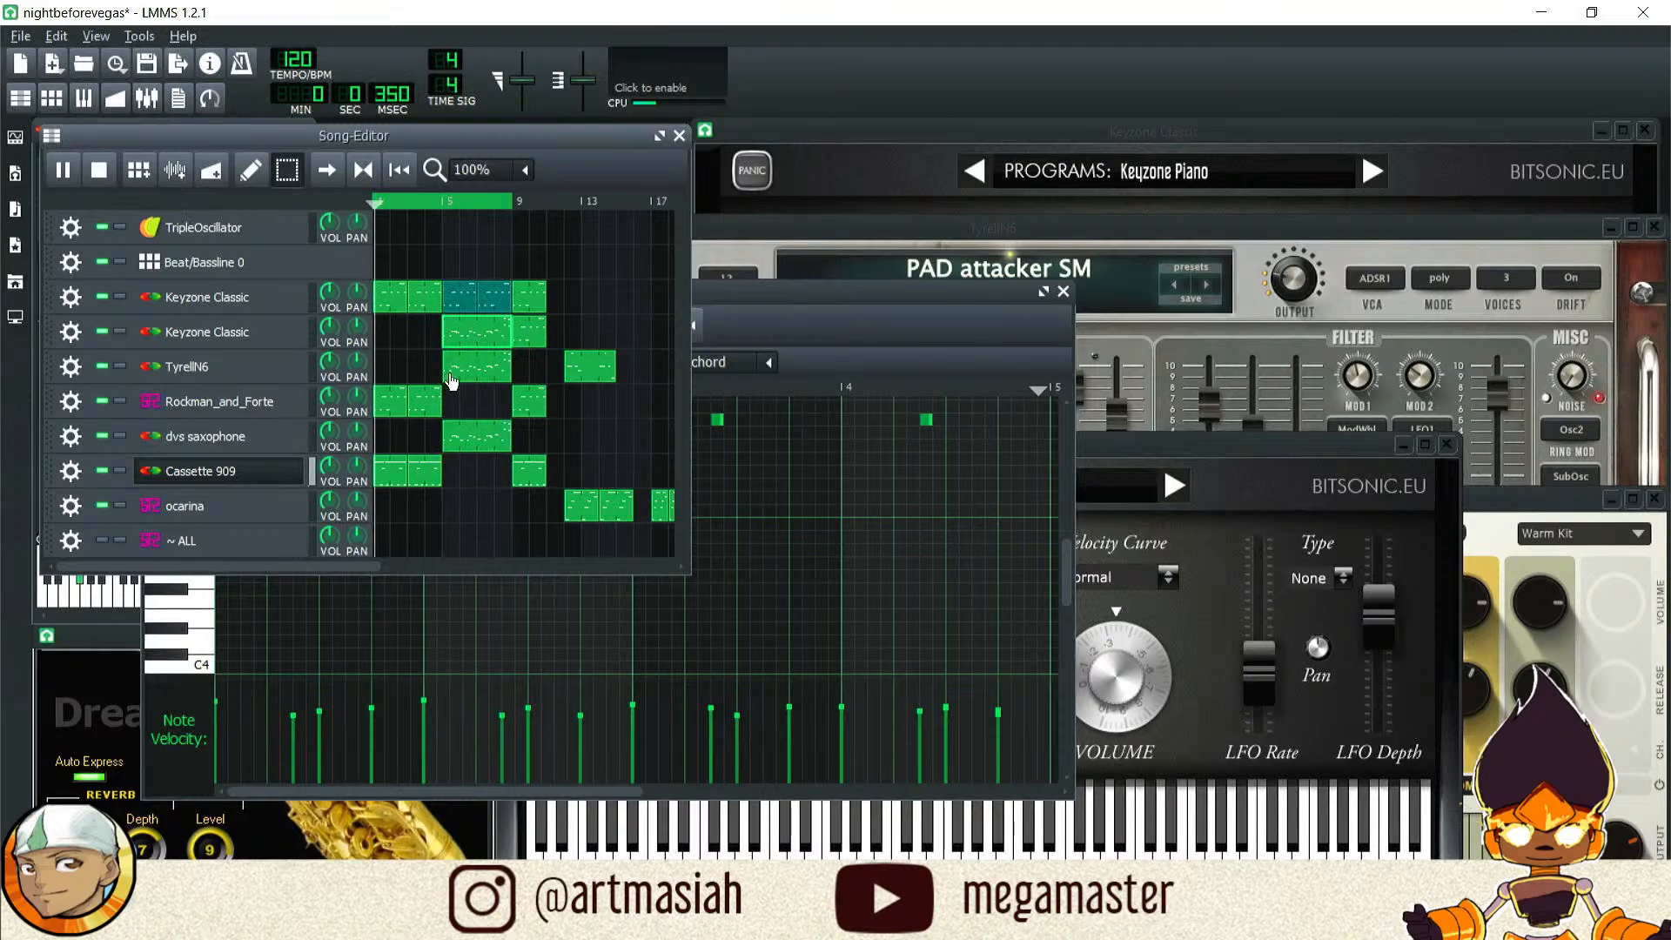
mouse_move(463, 407)
mouse_down()
mouse_move(388, 404)
mouse_move(454, 402)
mouse_up()
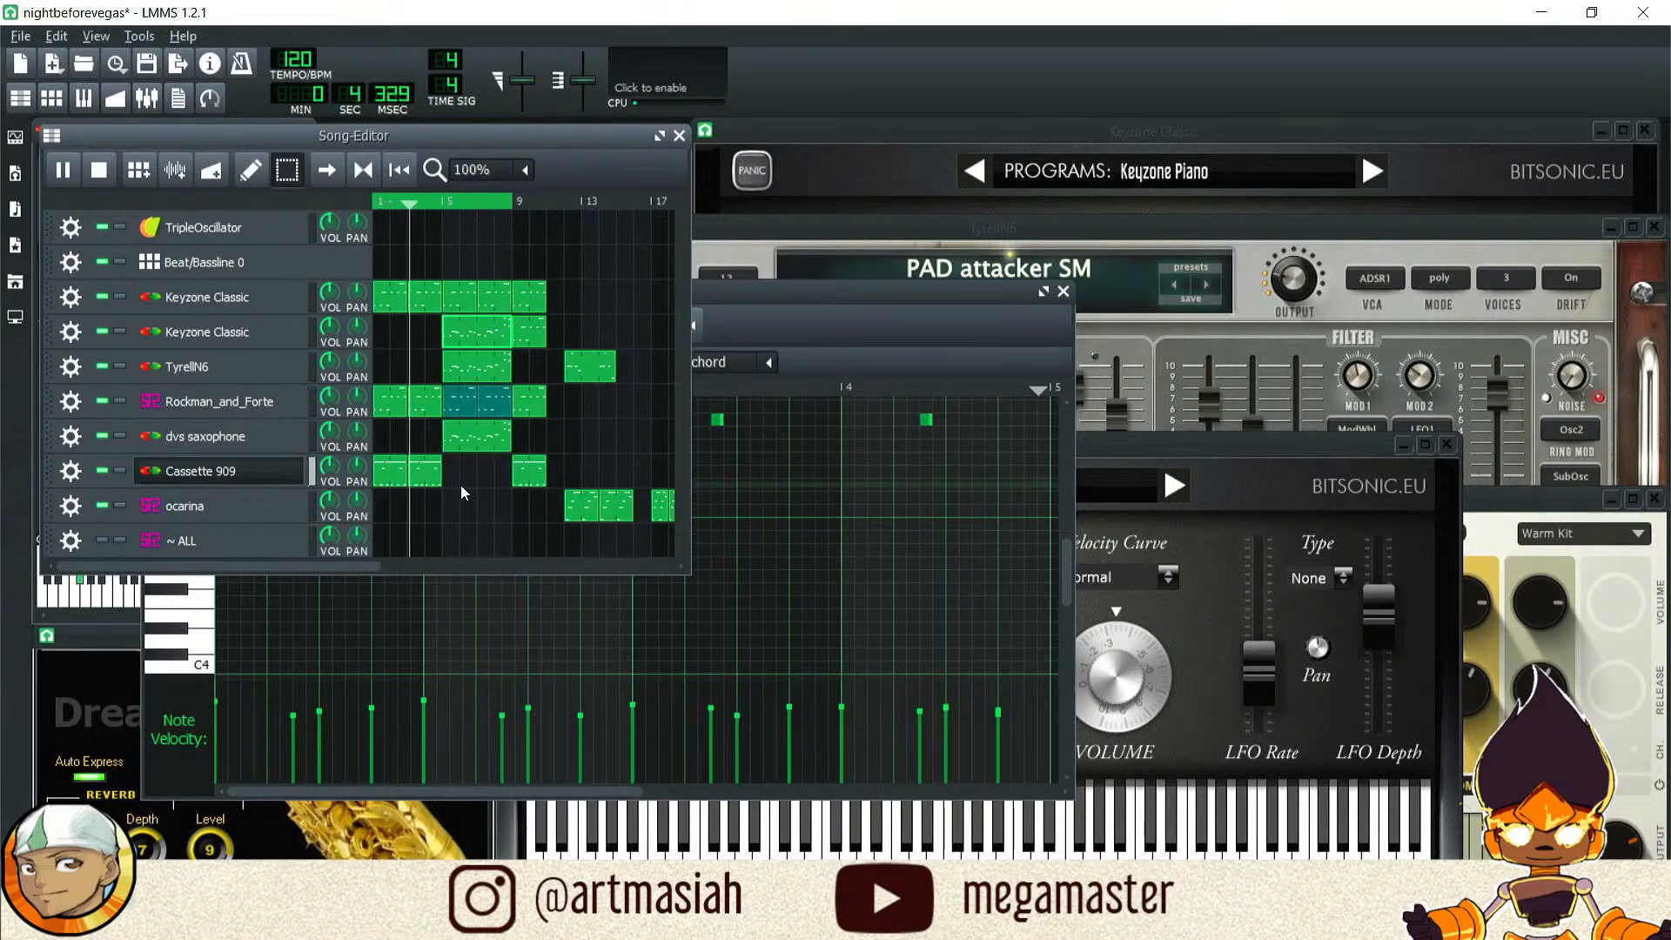
mouse_move(461, 484)
mouse_down()
mouse_move(391, 474)
mouse_move(456, 472)
mouse_up()
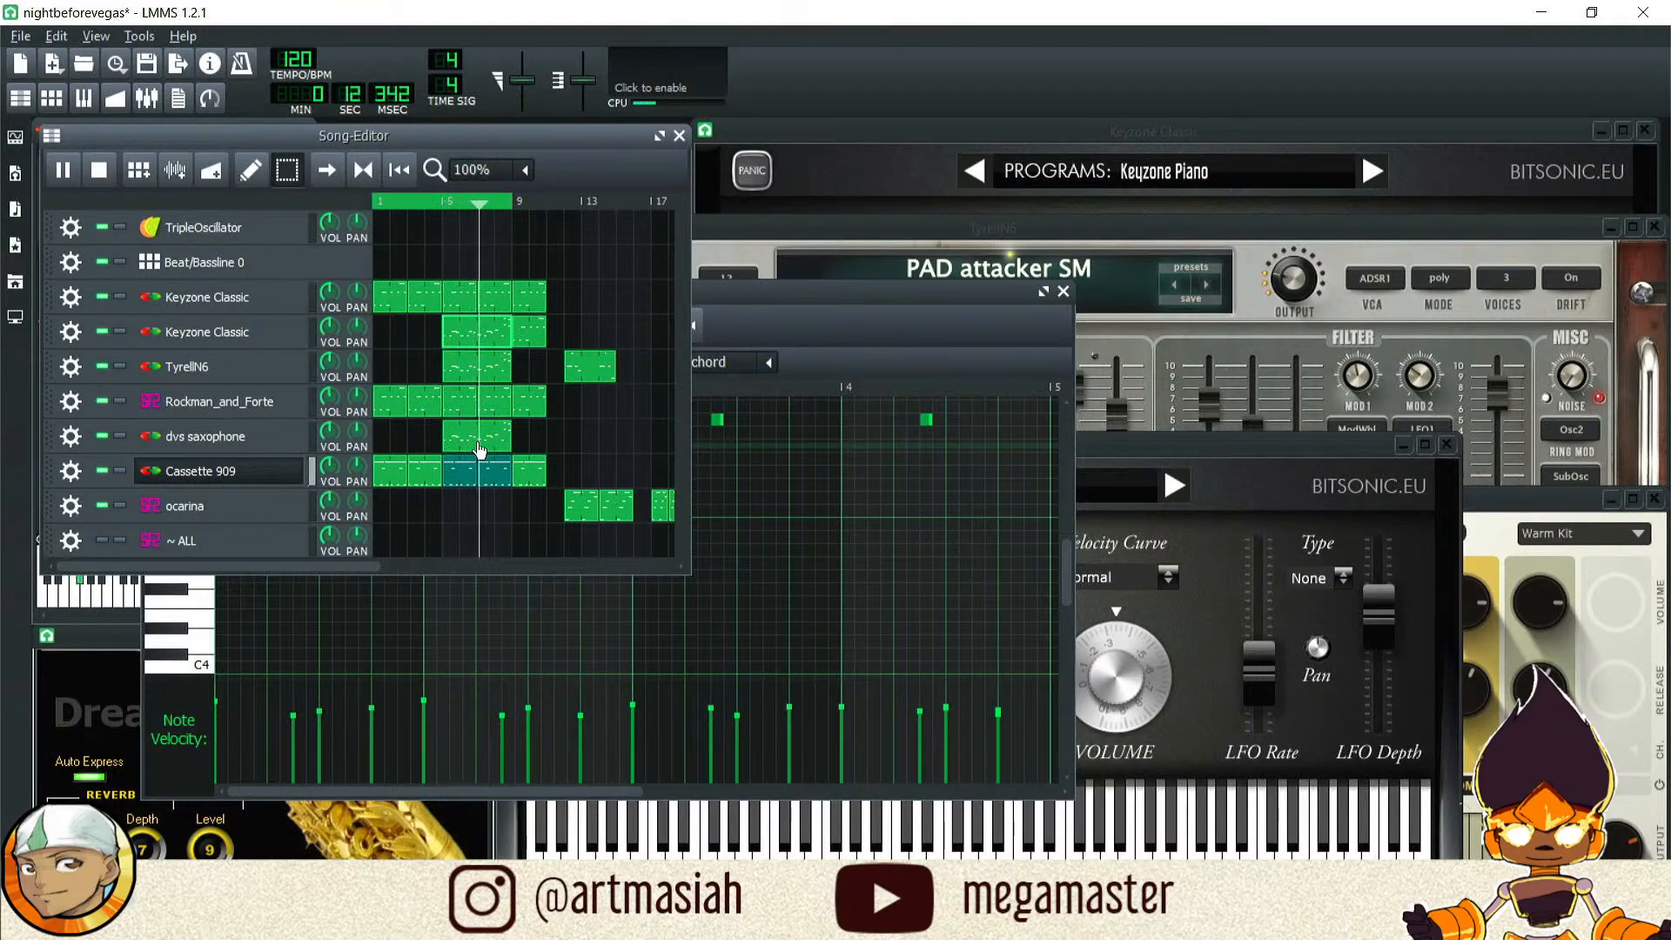
Step: Set the loop to start at bar 5, and stop the playback
click(445, 201)
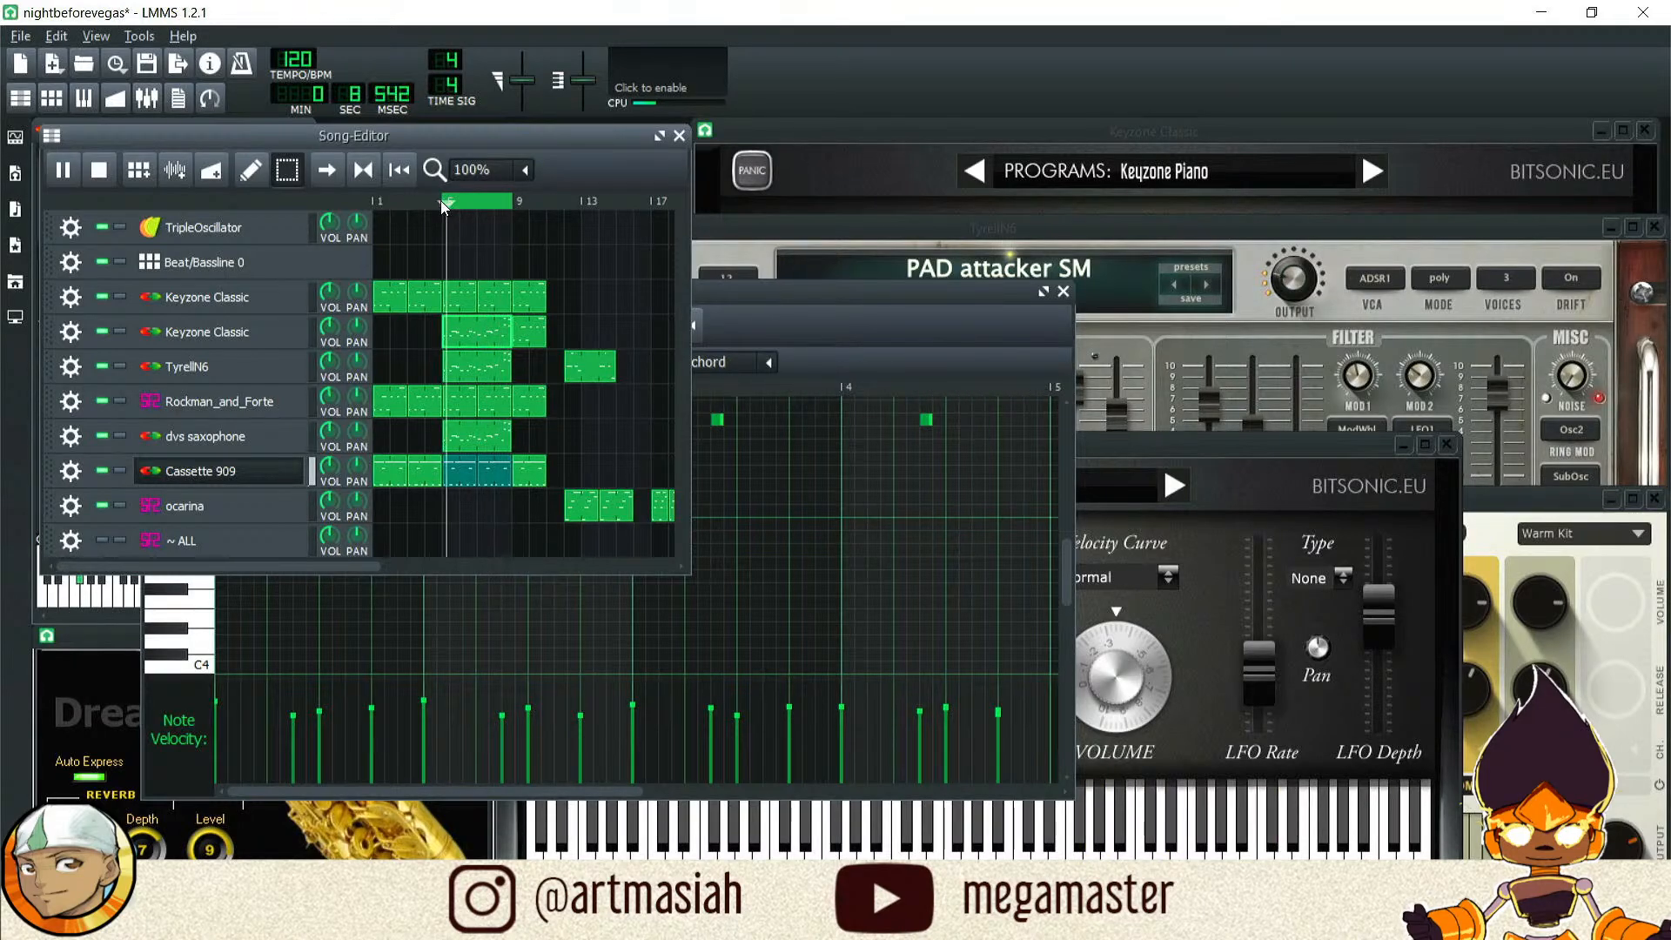
click(101, 167)
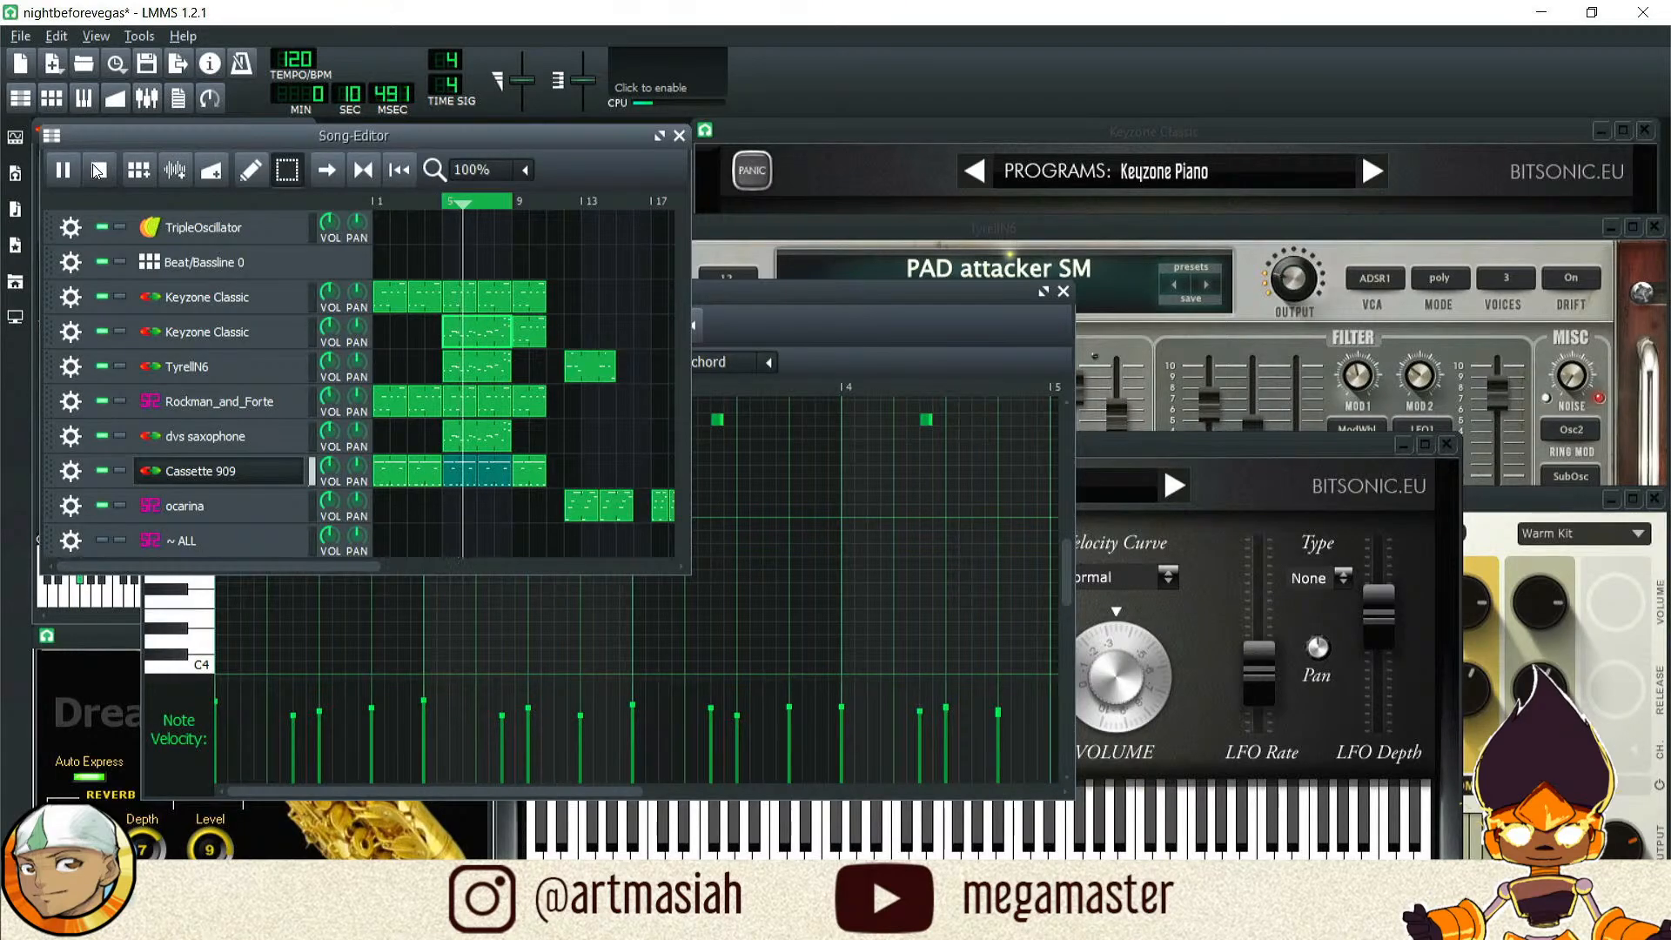